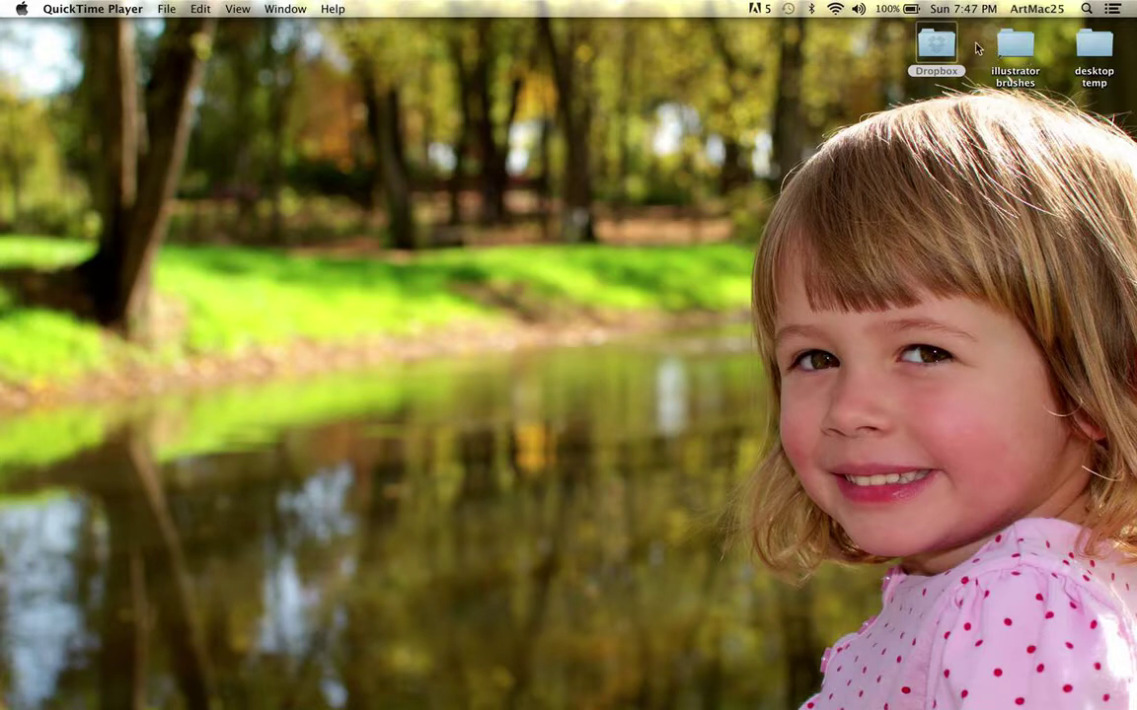
{"action": "left_click", "coordinate": [253, 94]}
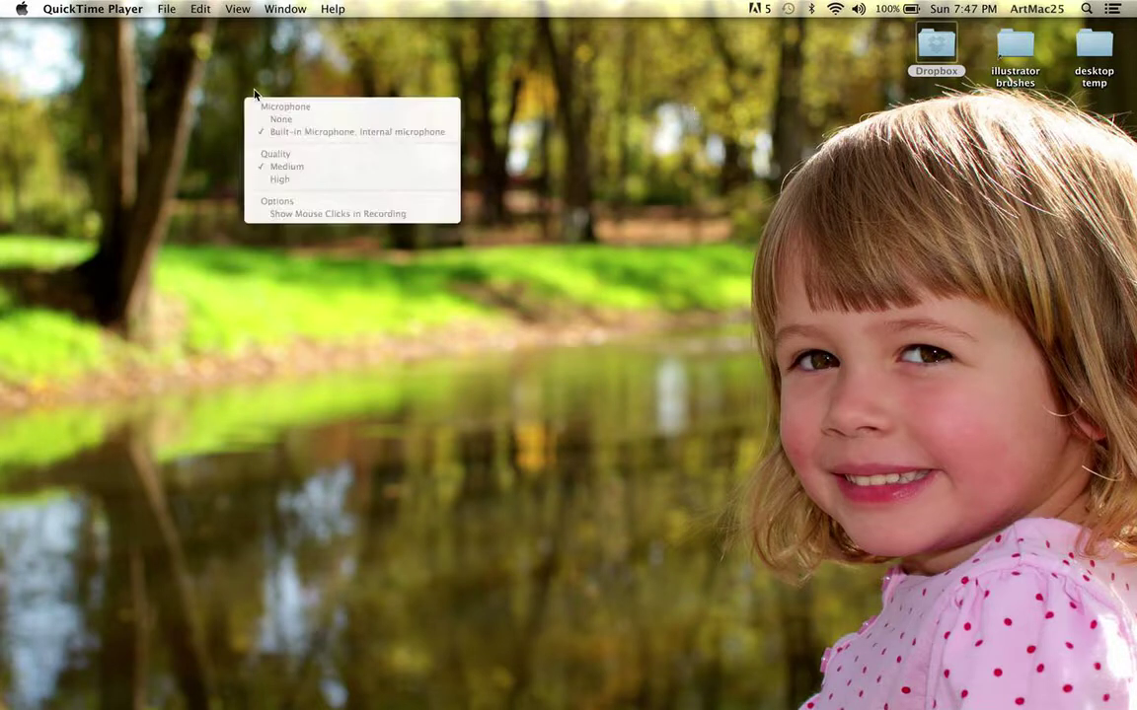
{"action": "left_click", "coordinate": [255, 92]}
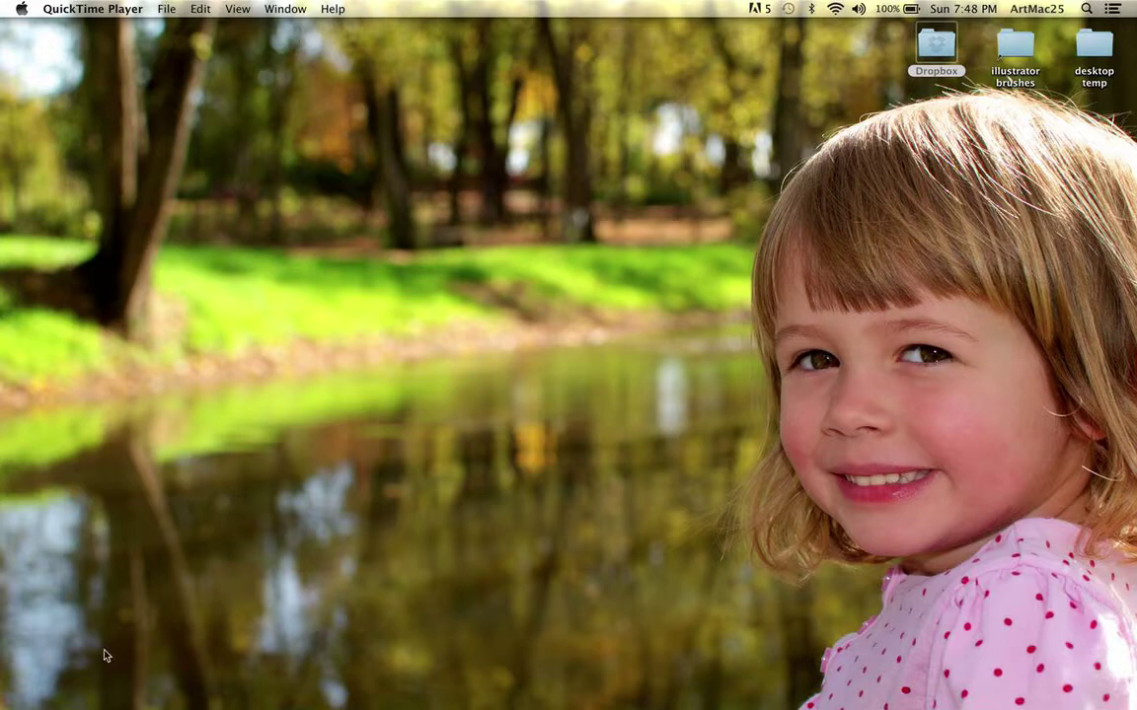
Step: In Finder, browse Applications to the Adobe Illustrator CS5.1 Presets > en_US > Brushes folder and look into its downloads subfolder
{"action": "mouse_move", "coordinate": [128, 696]}
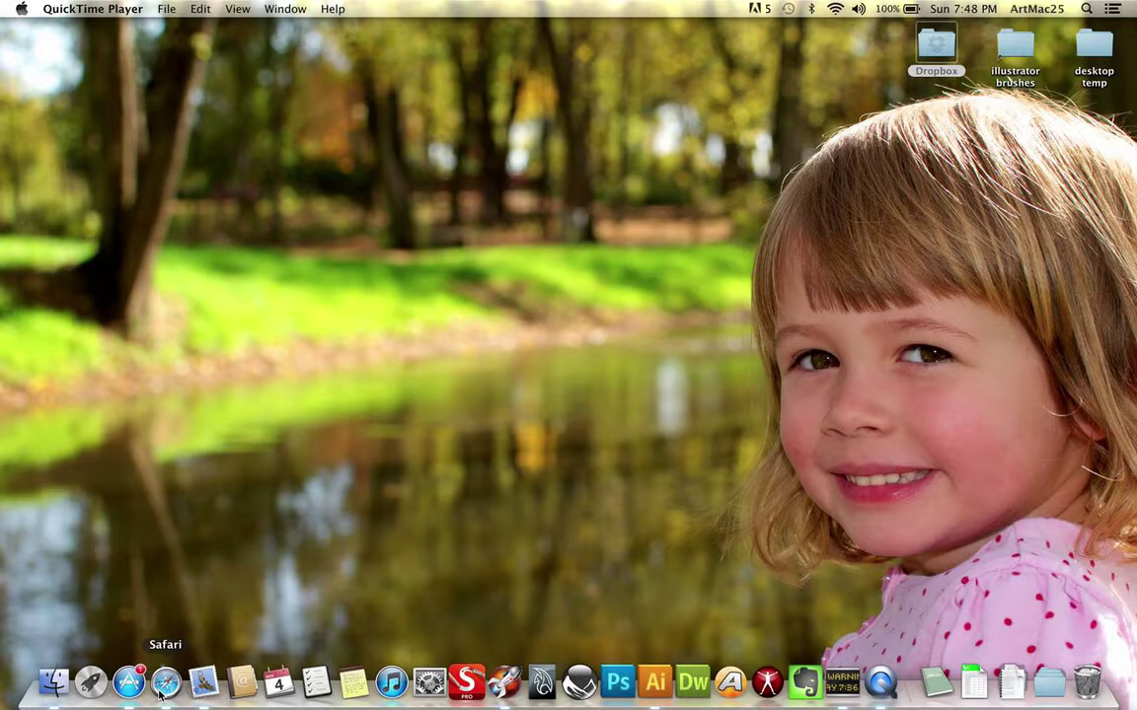
{"action": "left_click", "coordinate": [52, 683]}
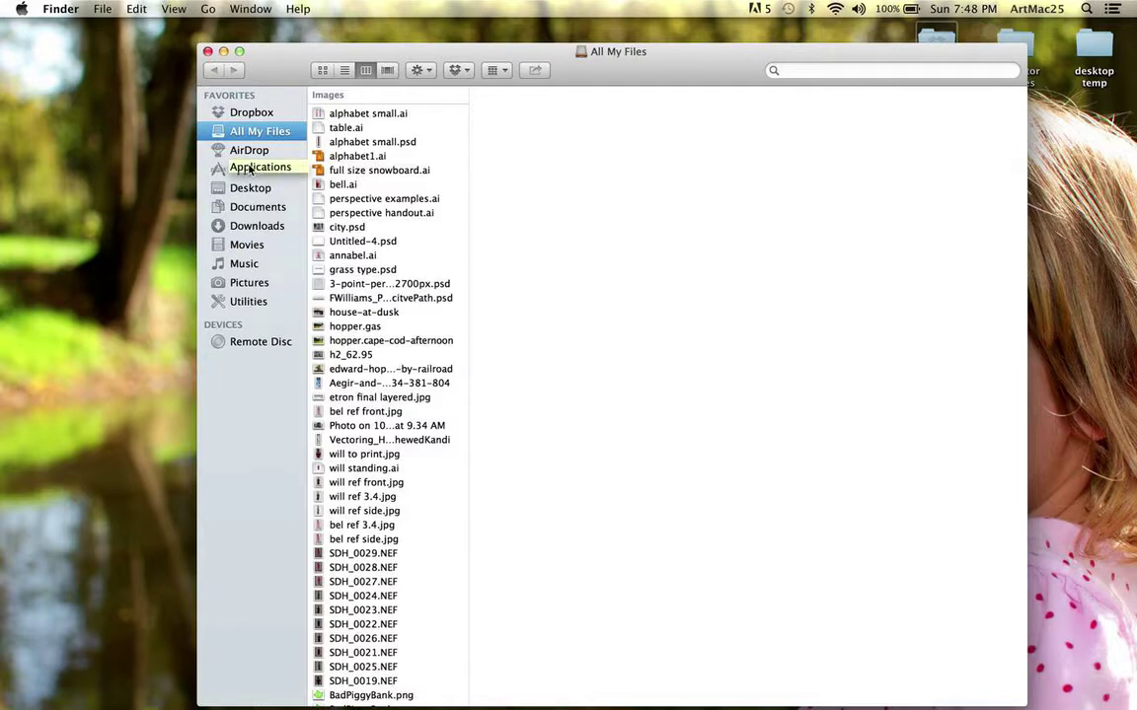
{"action": "left_click", "coordinate": [250, 169]}
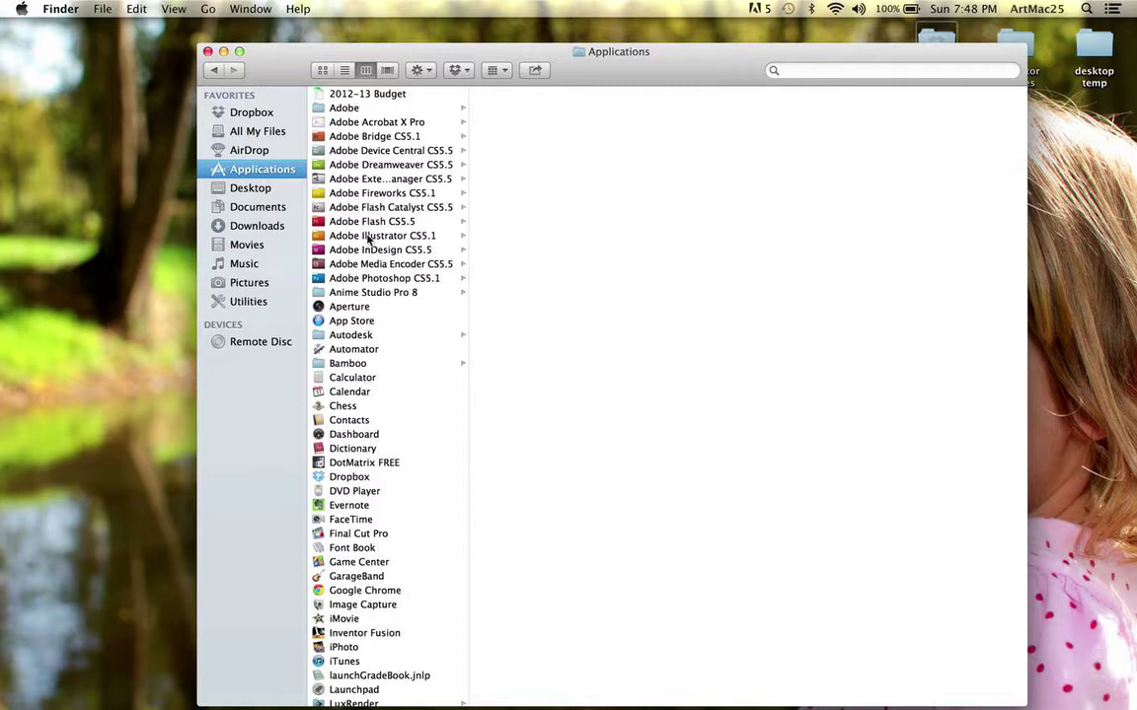
{"action": "left_click", "coordinate": [369, 238]}
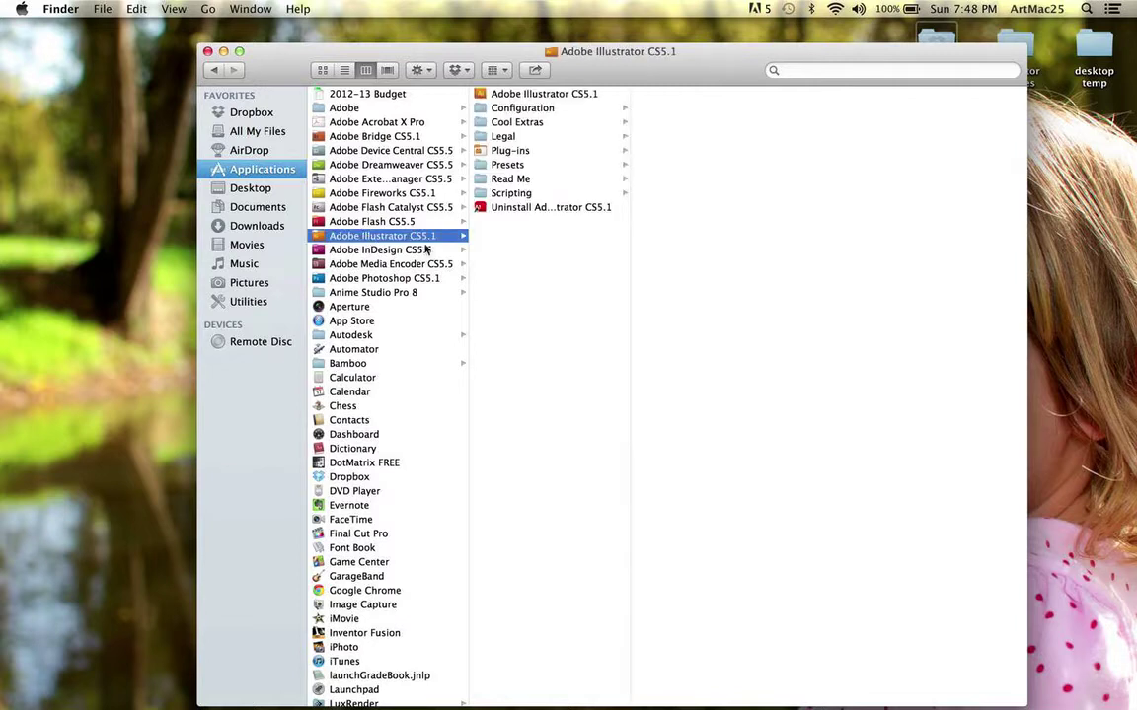
{"action": "left_click", "coordinate": [507, 166]}
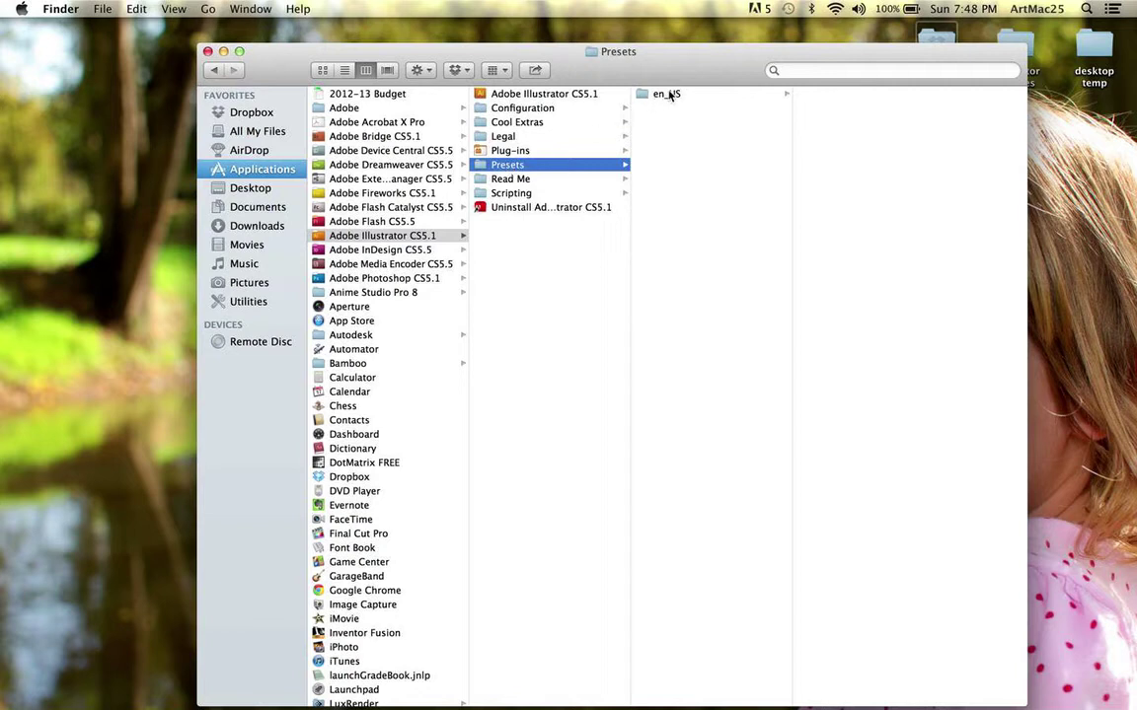
{"action": "left_click", "coordinate": [669, 95]}
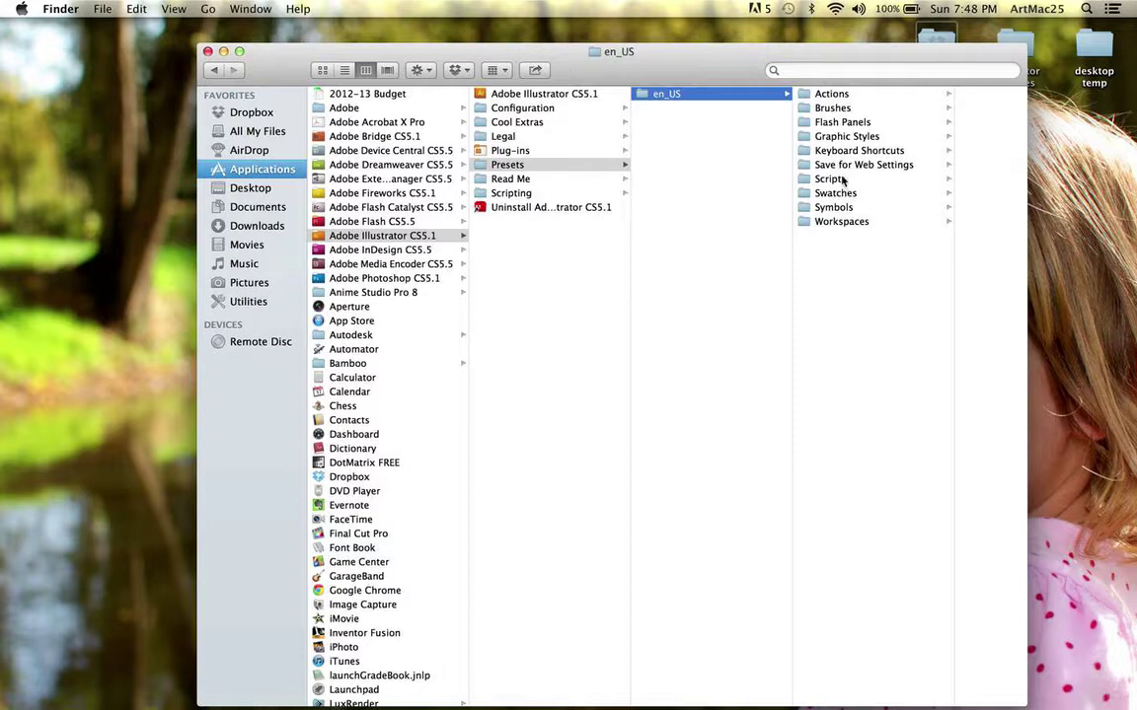
{"action": "left_click", "coordinate": [830, 110]}
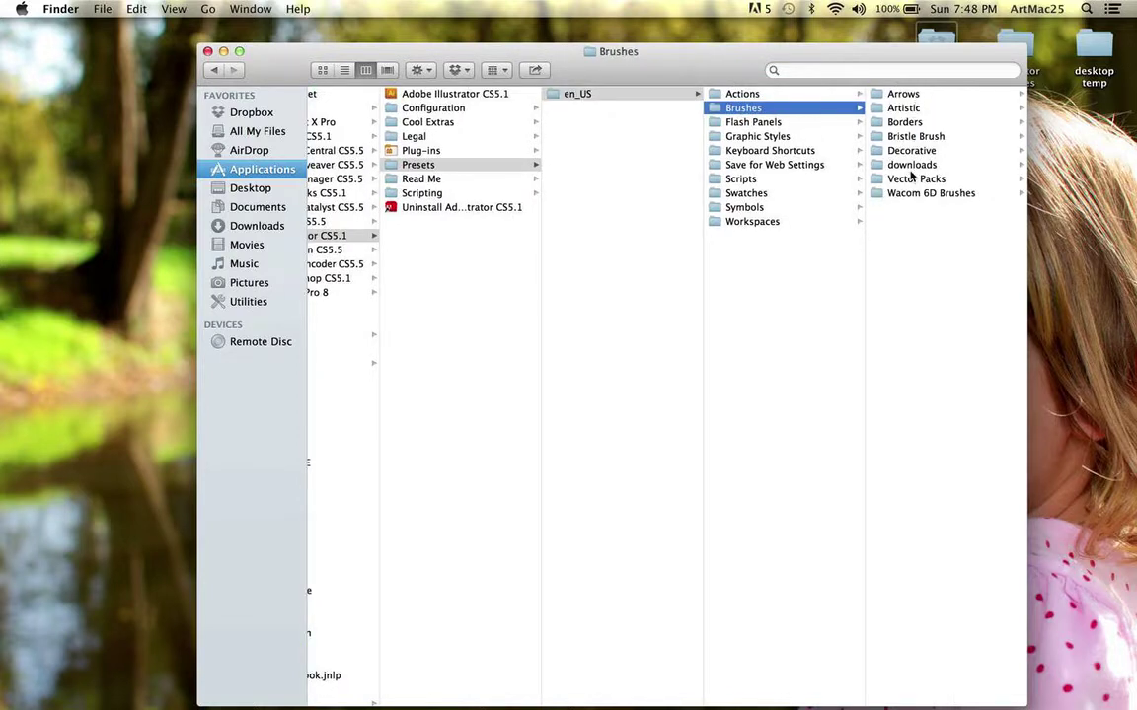
{"action": "left_click", "coordinate": [906, 166]}
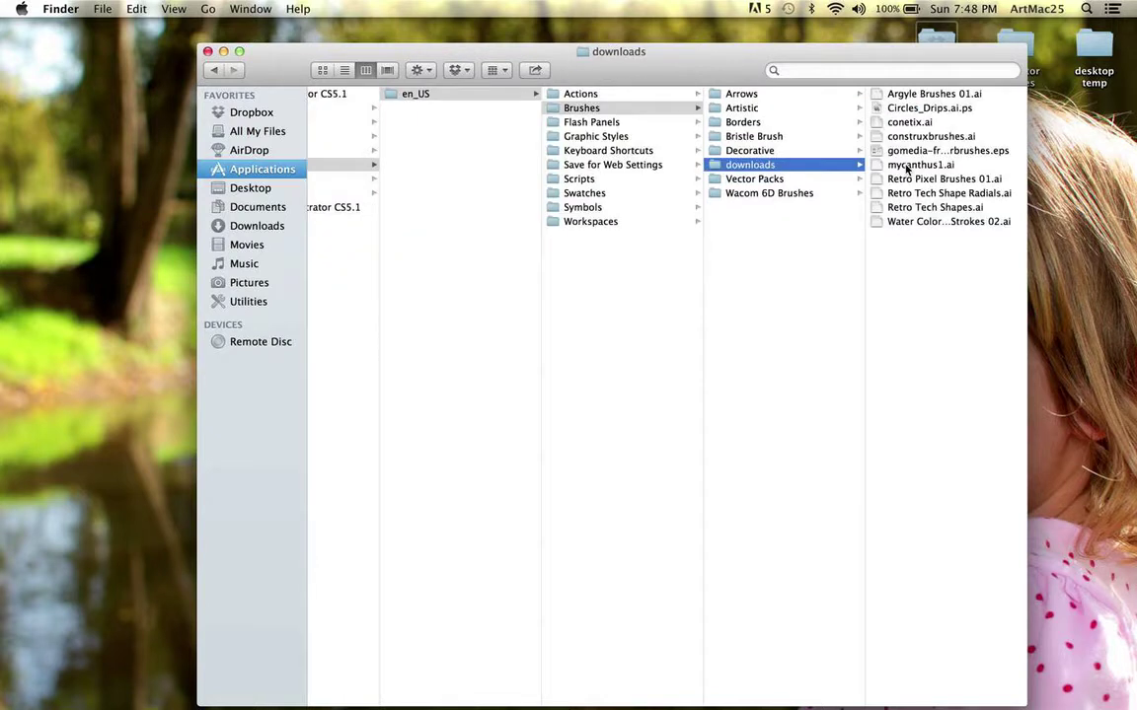
Step: Create a new folder named "test for video" inside the Brushes folder
{"action": "left_click", "coordinate": [758, 281]}
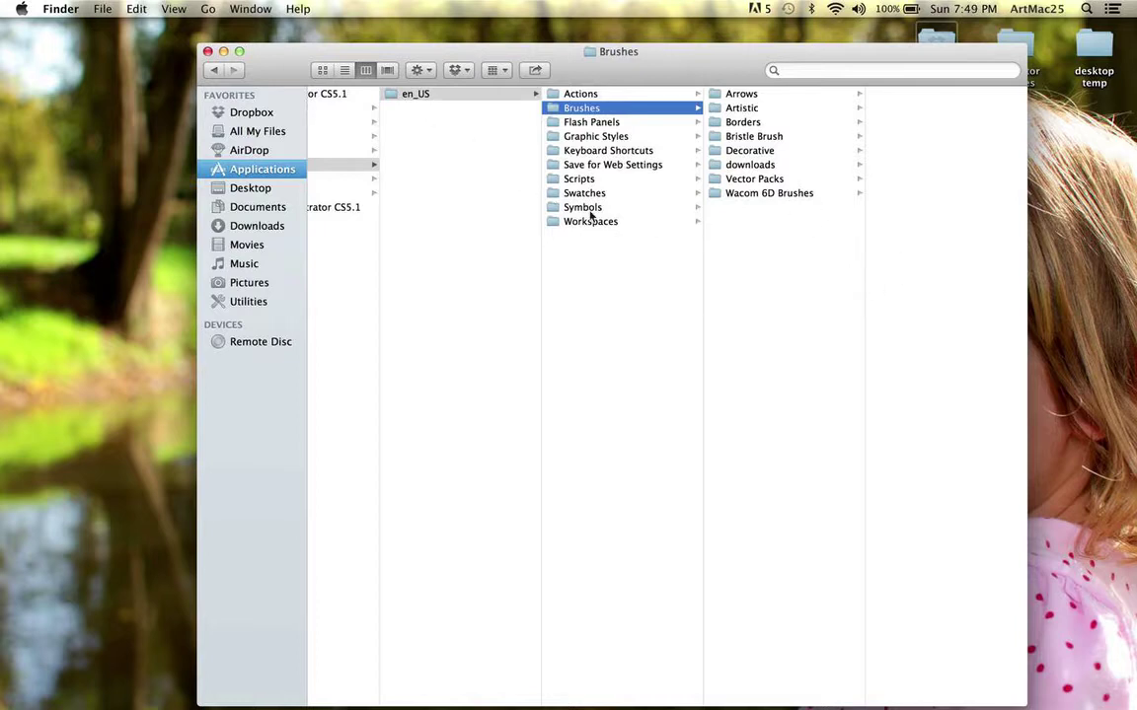
{"action": "left_click", "coordinate": [103, 10]}
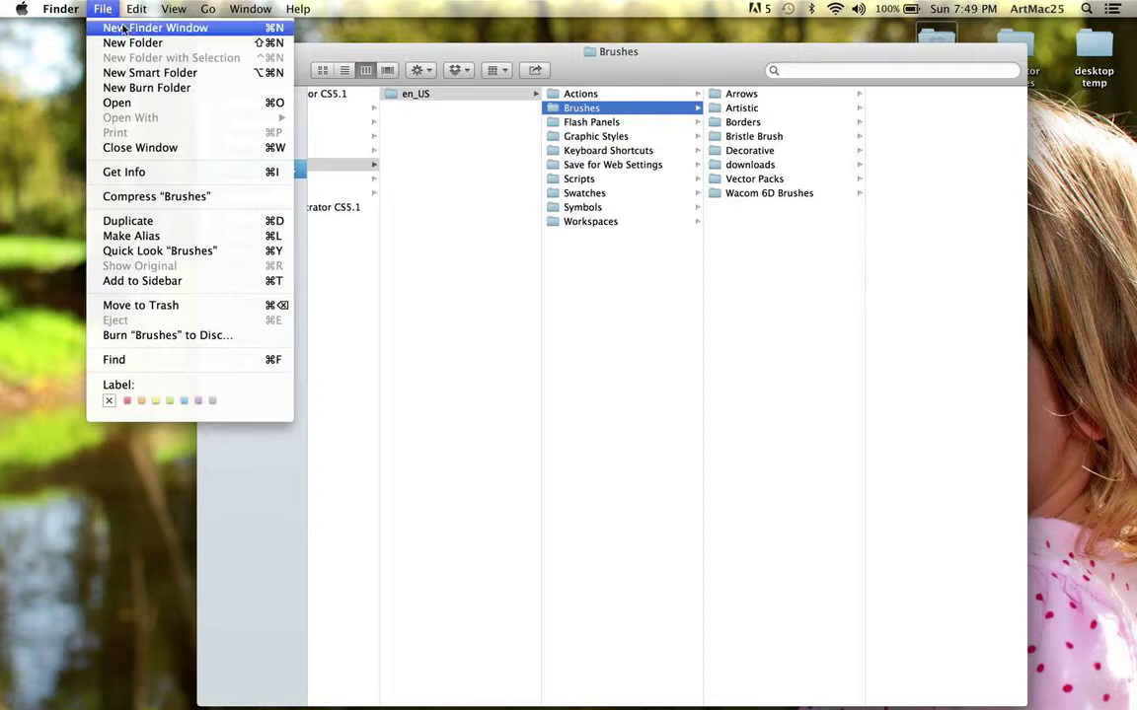
{"action": "left_click", "coordinate": [125, 43]}
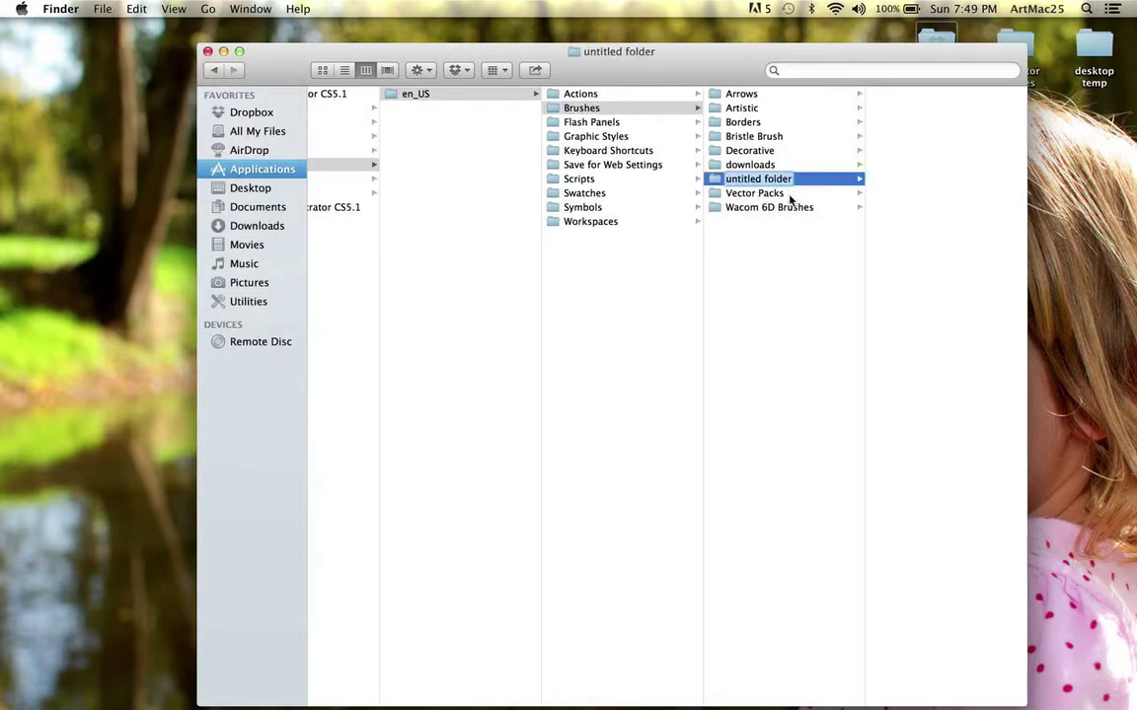
{"action": "type", "text": "test for v"}
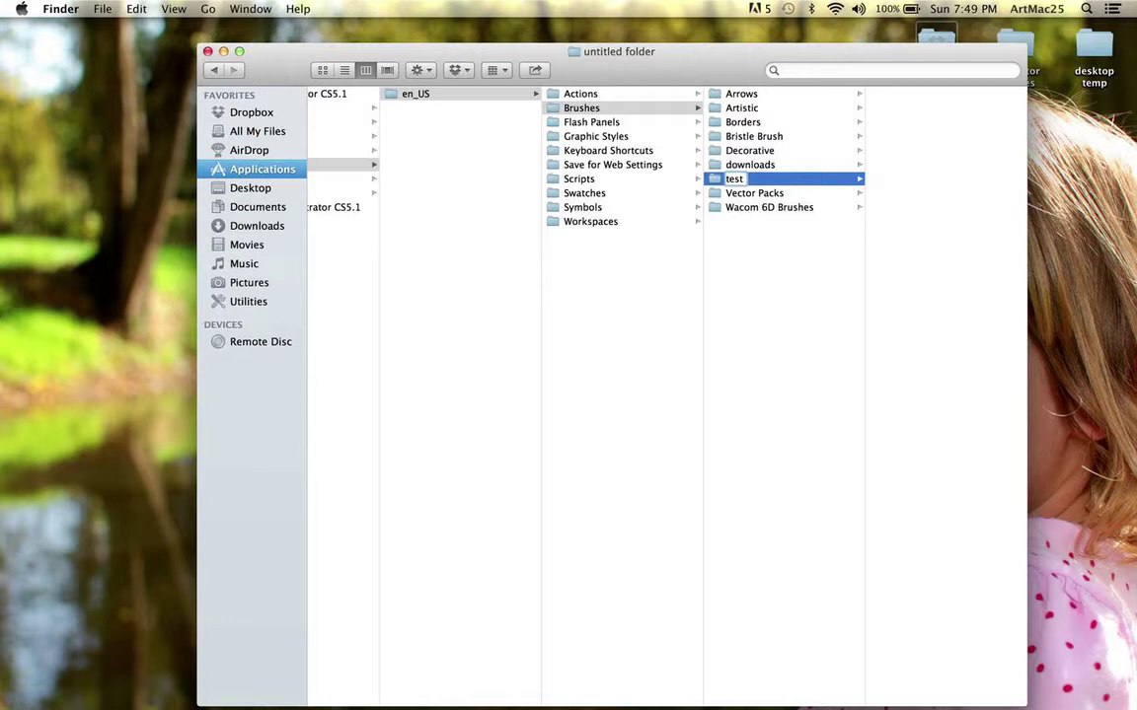
{"action": "type", "text": "ideo"}
{"action": "key", "text": "Return"}
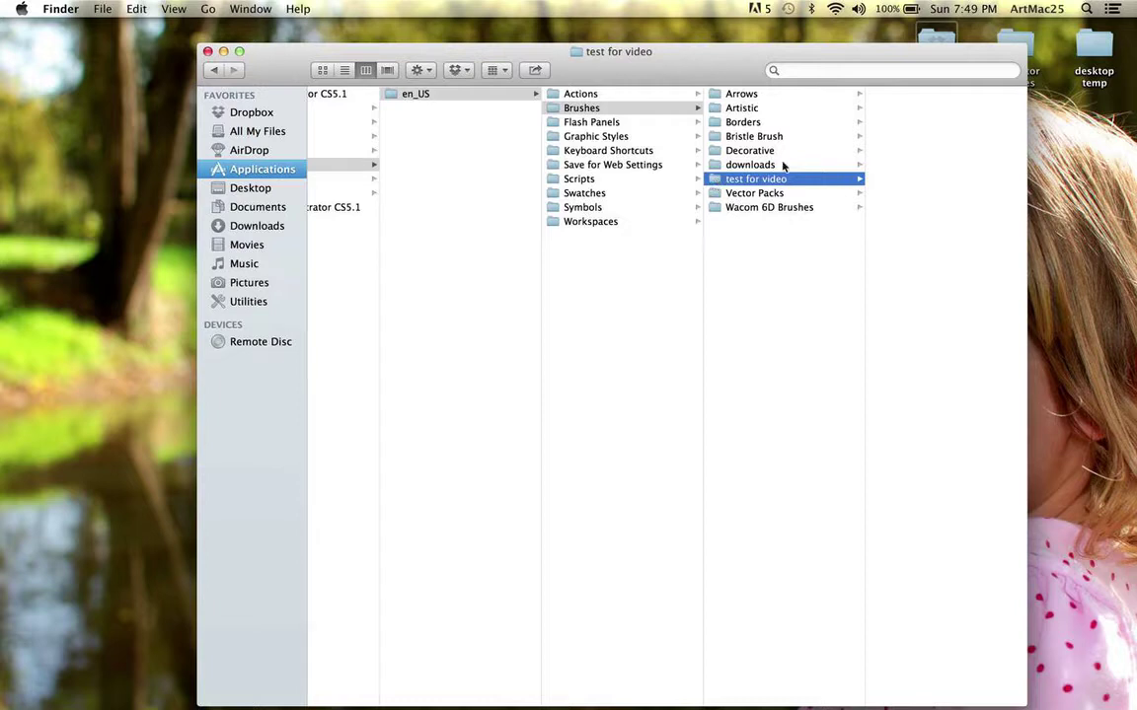
Step: Place the "test for video" folder on the desktop while keeping it in Brushes, and close the Finder window
{"action": "mouse_move", "coordinate": [1067, 165]}
{"action": "left_mouse_down"}
{"action": "mouse_move", "coordinate": [950, 146]}
{"action": "mouse_move", "coordinate": [1056, 160]}
{"action": "left_mouse_up"}
{"action": "left_click_drag", "start_coordinate": [1057, 160], "coordinate": [1057, 160]}
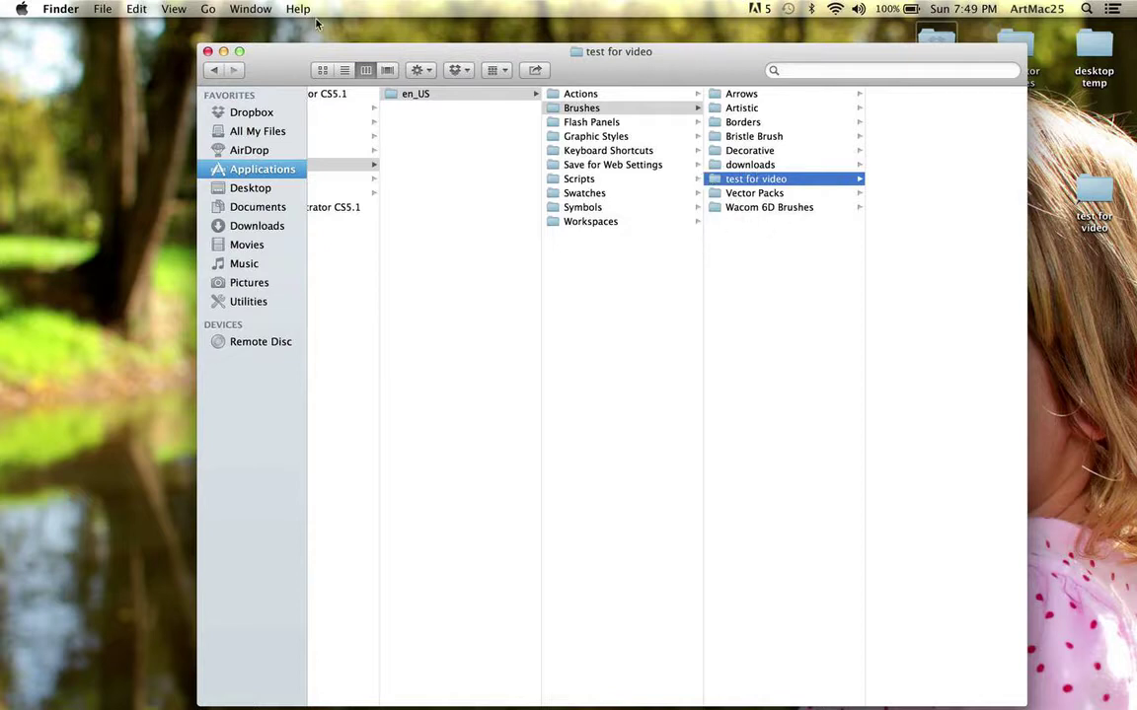
{"action": "left_click", "coordinate": [208, 52]}
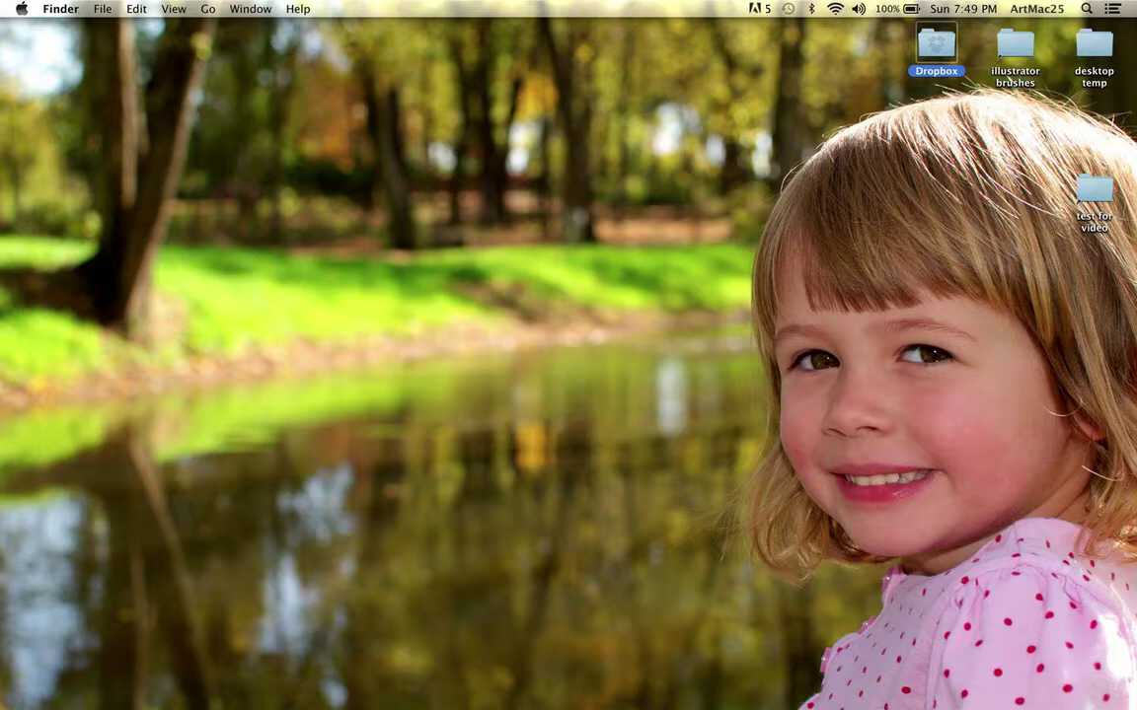
Step: Switch to Safari and go back to the Google search results for illustrator brushes
{"action": "mouse_move", "coordinate": [429, 695]}
{"action": "left_click", "coordinate": [166, 681]}
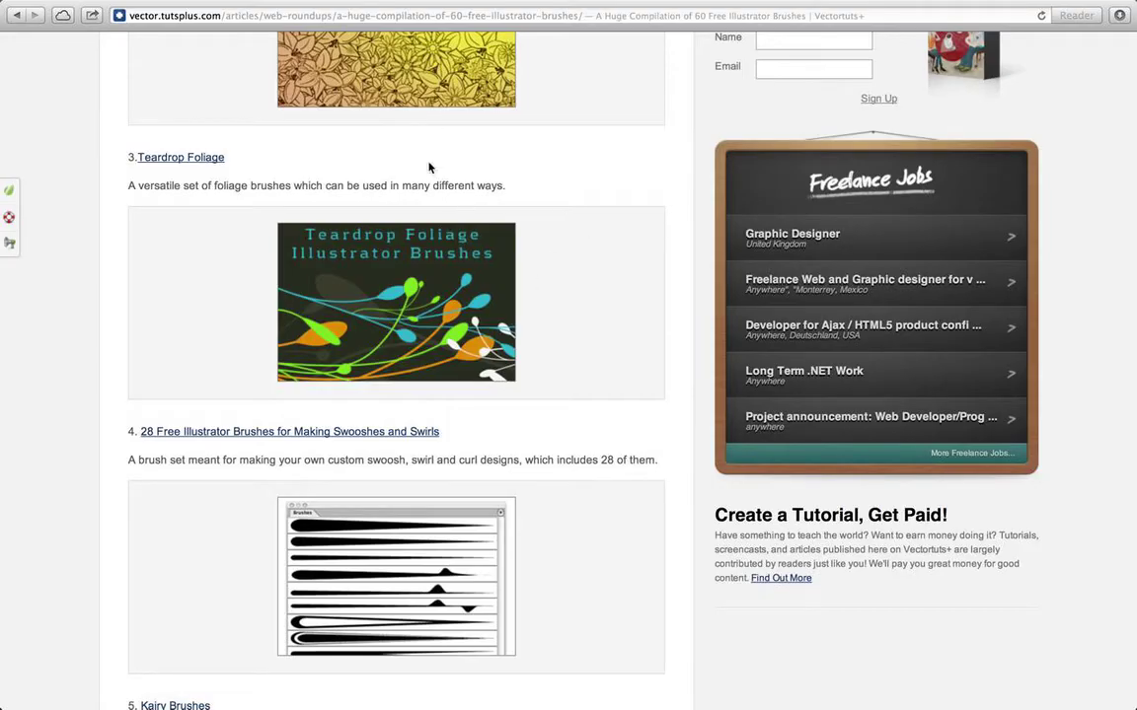
{"action": "scroll", "coordinate": [292, 90], "scroll_direction": "left", "scroll_amount": 3}
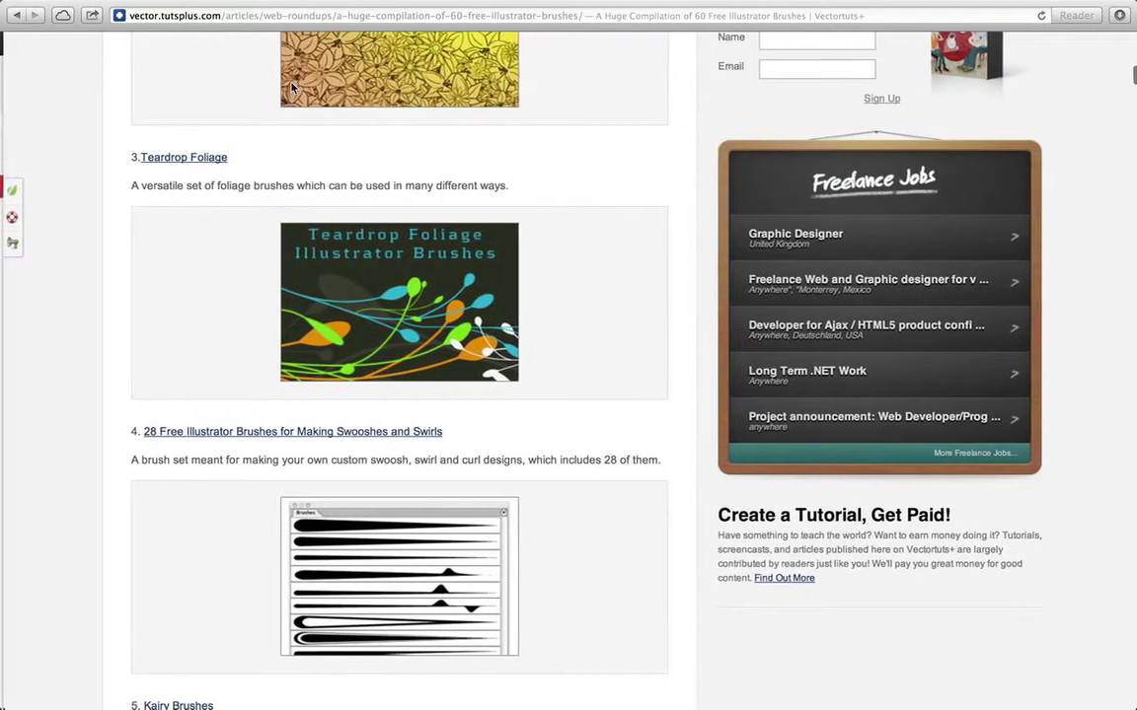
{"action": "scroll", "coordinate": [292, 89], "scroll_direction": "left", "scroll_amount": 3}
{"action": "scroll", "coordinate": [292, 89], "scroll_direction": "left", "scroll_amount": 3}
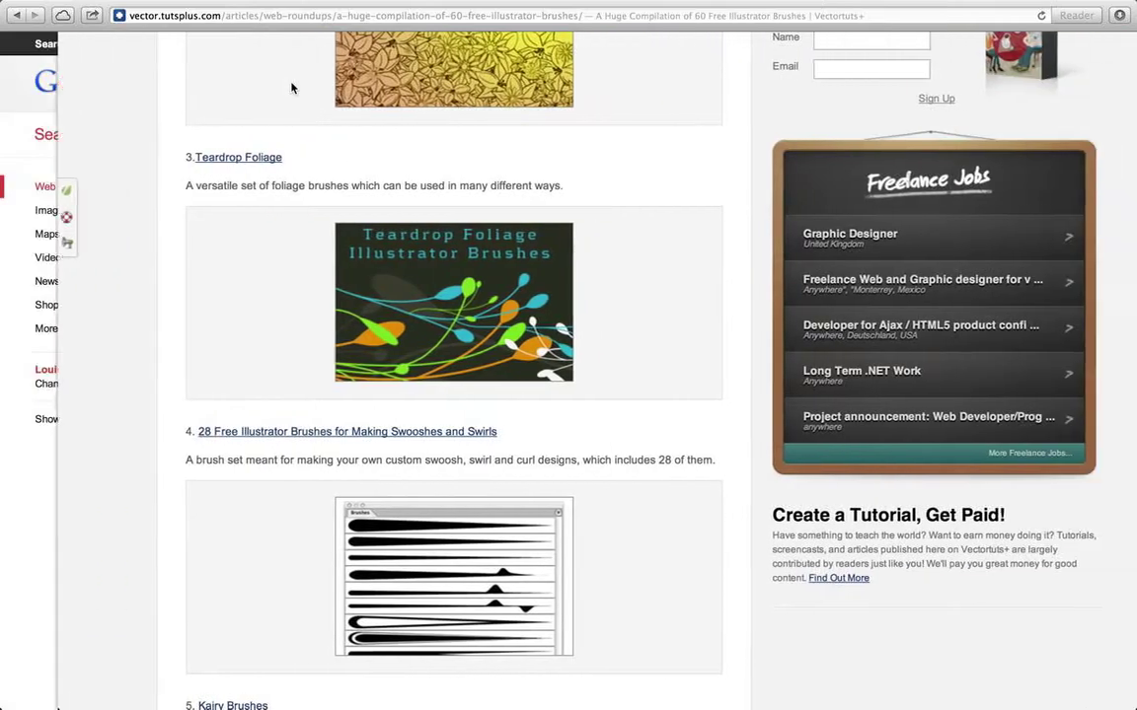
{"action": "left_click", "coordinate": [20, 14]}
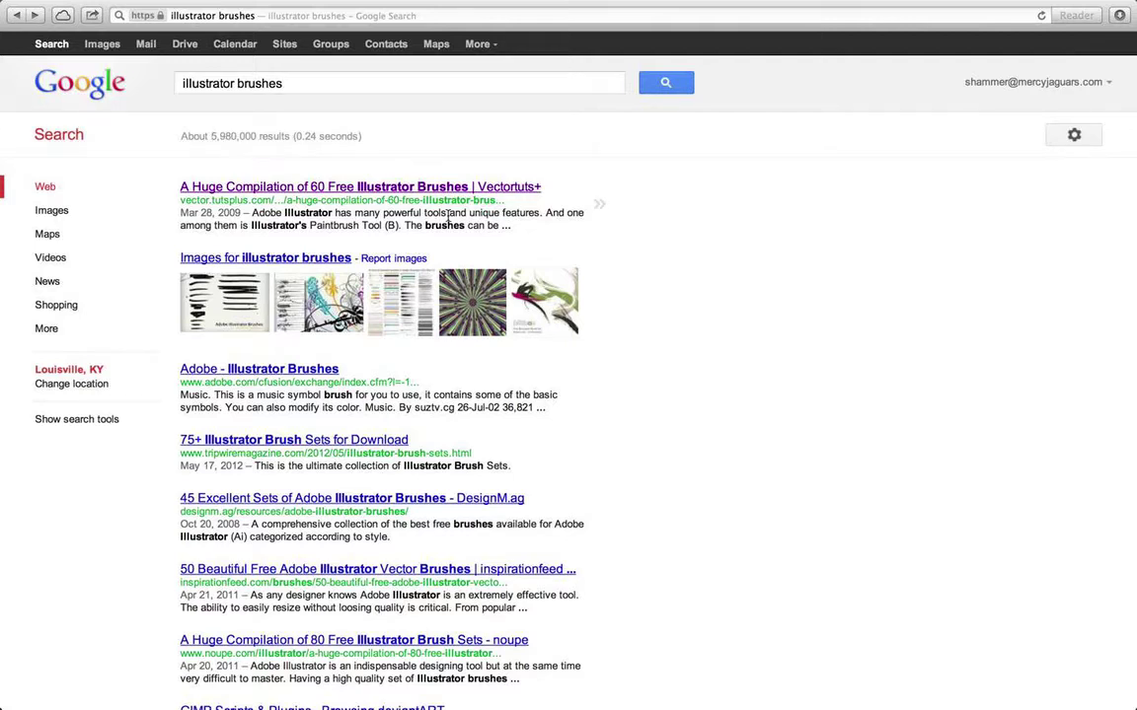
Step: Open the Vectortuts+ article "A Huge Compilation of 60 Free Illustrator Brushes" and look over its first floral brush sets
{"action": "left_click", "coordinate": [388, 188]}
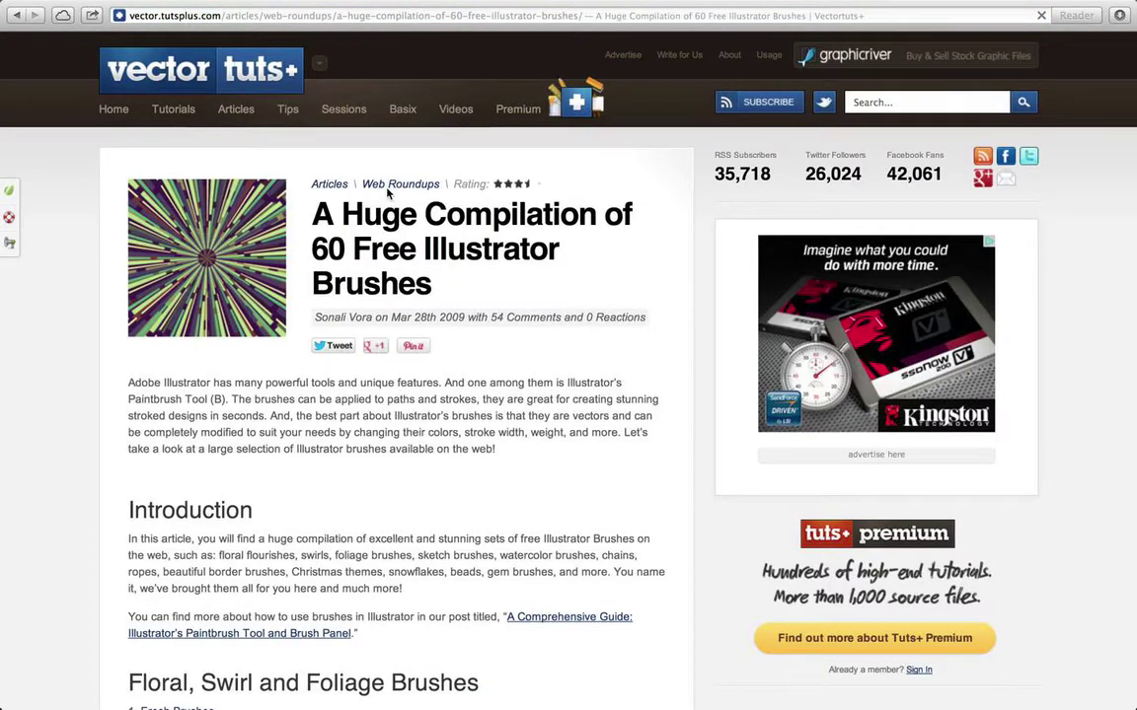
{"action": "scroll", "coordinate": [427, 487], "scroll_direction": "down", "scroll_amount": 5}
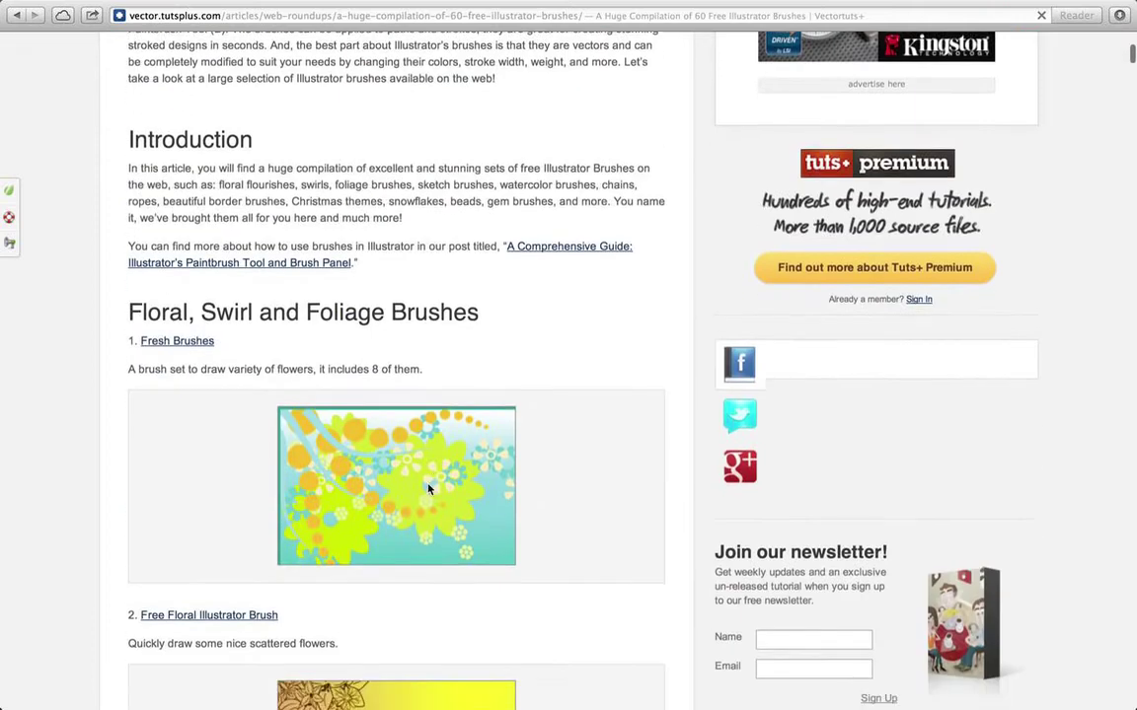
{"action": "scroll", "coordinate": [429, 491], "scroll_direction": "down", "scroll_amount": 3}
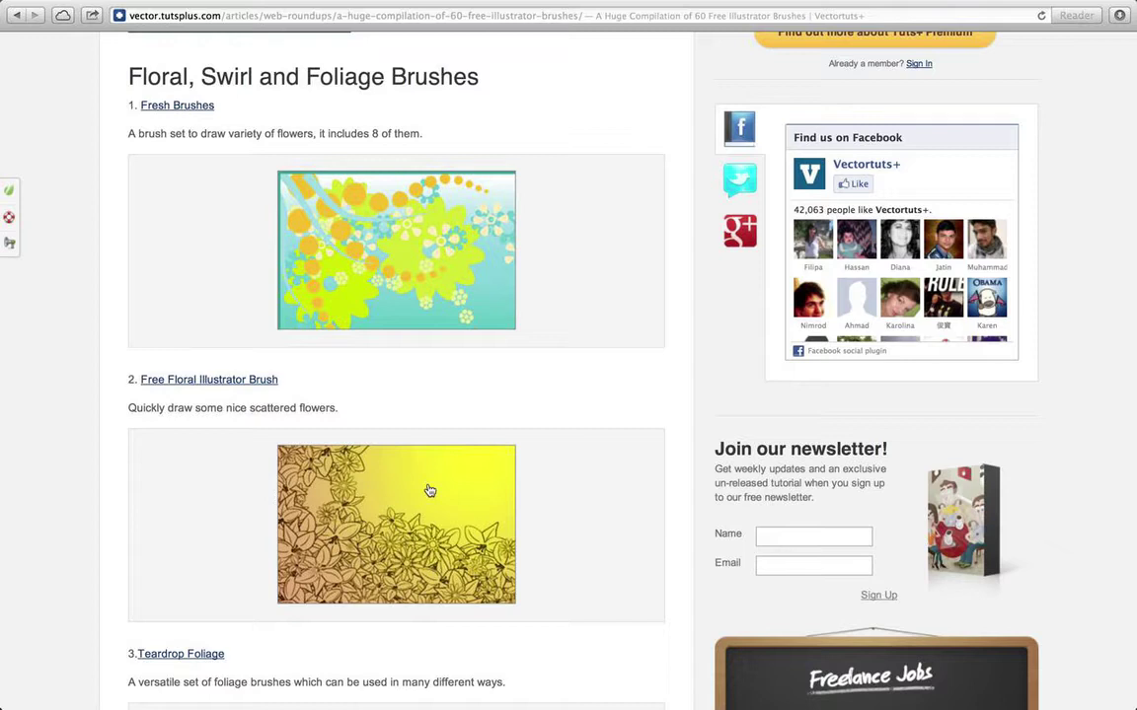
{"action": "scroll", "coordinate": [430, 491], "scroll_direction": "down", "scroll_amount": 1}
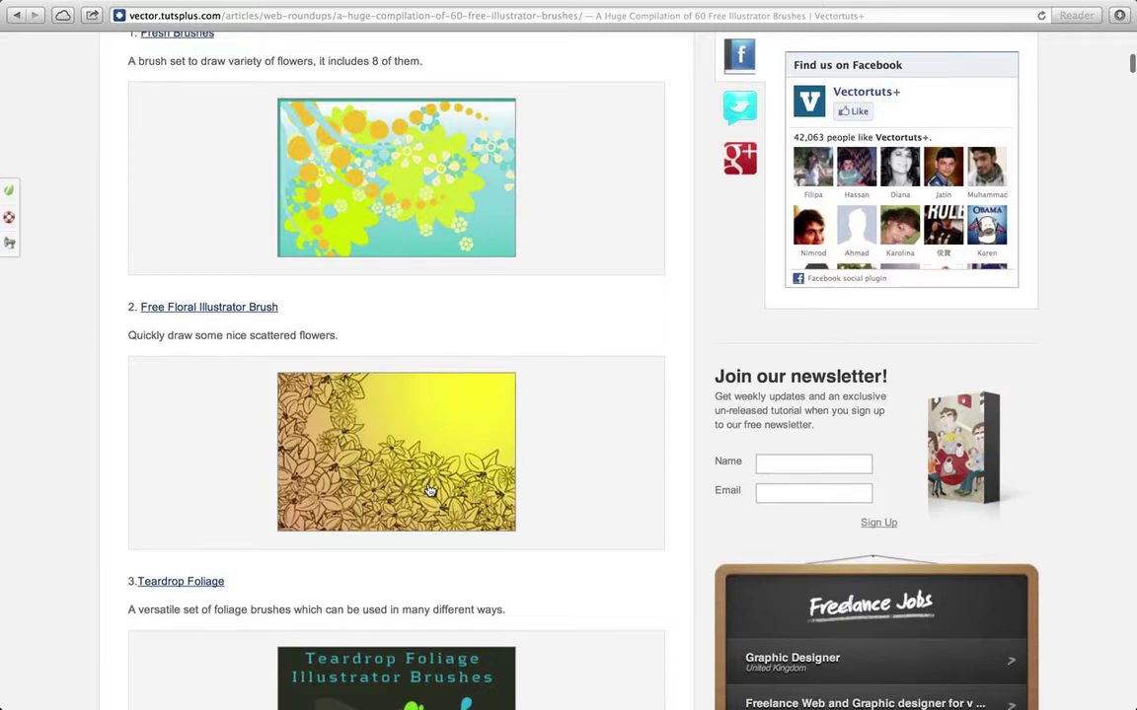
{"action": "scroll", "coordinate": [430, 490], "scroll_direction": "down", "scroll_amount": 3}
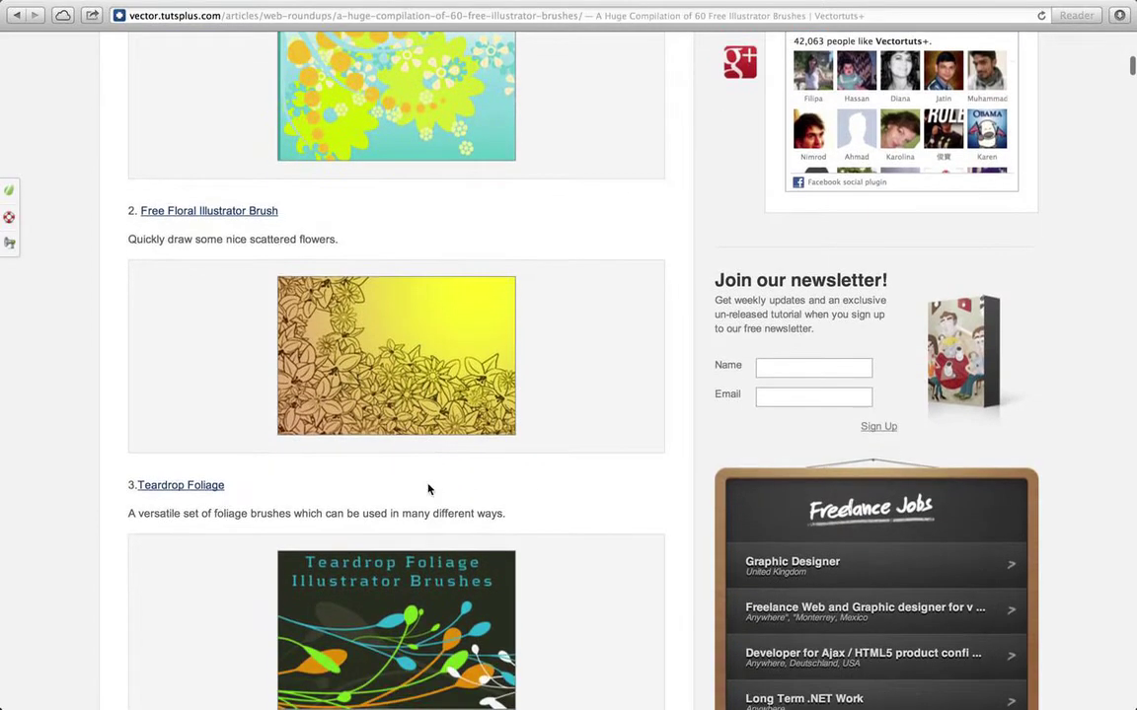
Step: Try the "Free Floral Illustrator Brush" link and return to the article
{"action": "scroll", "coordinate": [428, 488], "scroll_direction": "up", "scroll_amount": 2}
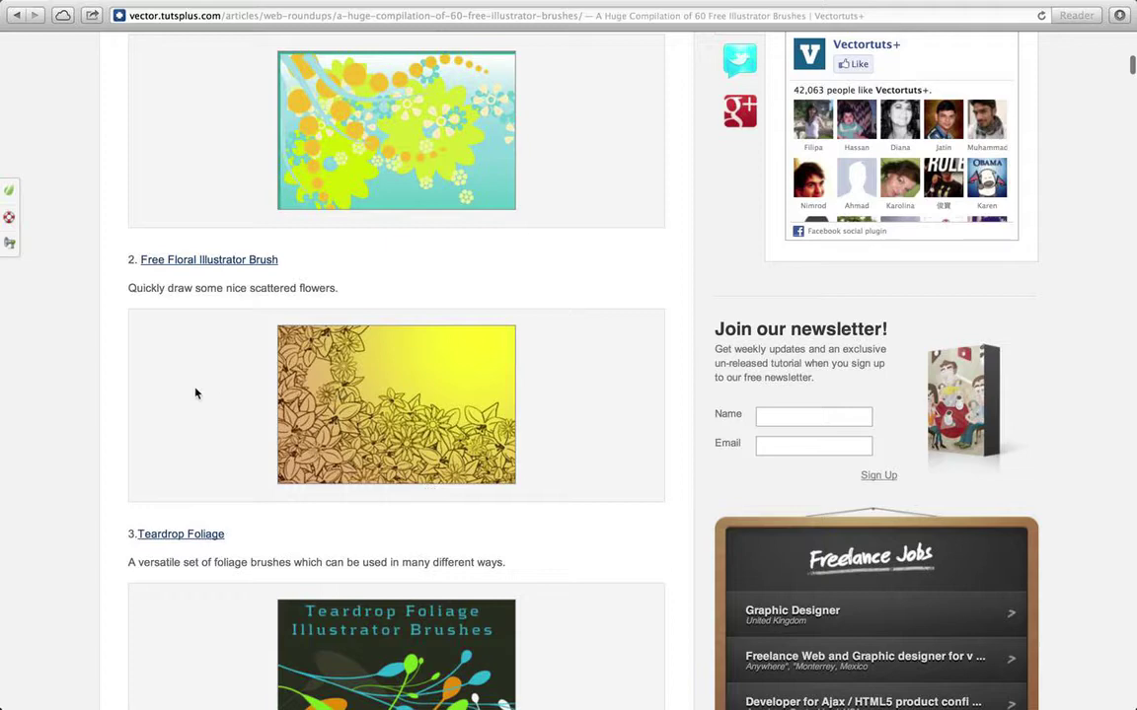
{"action": "left_click", "coordinate": [237, 263]}
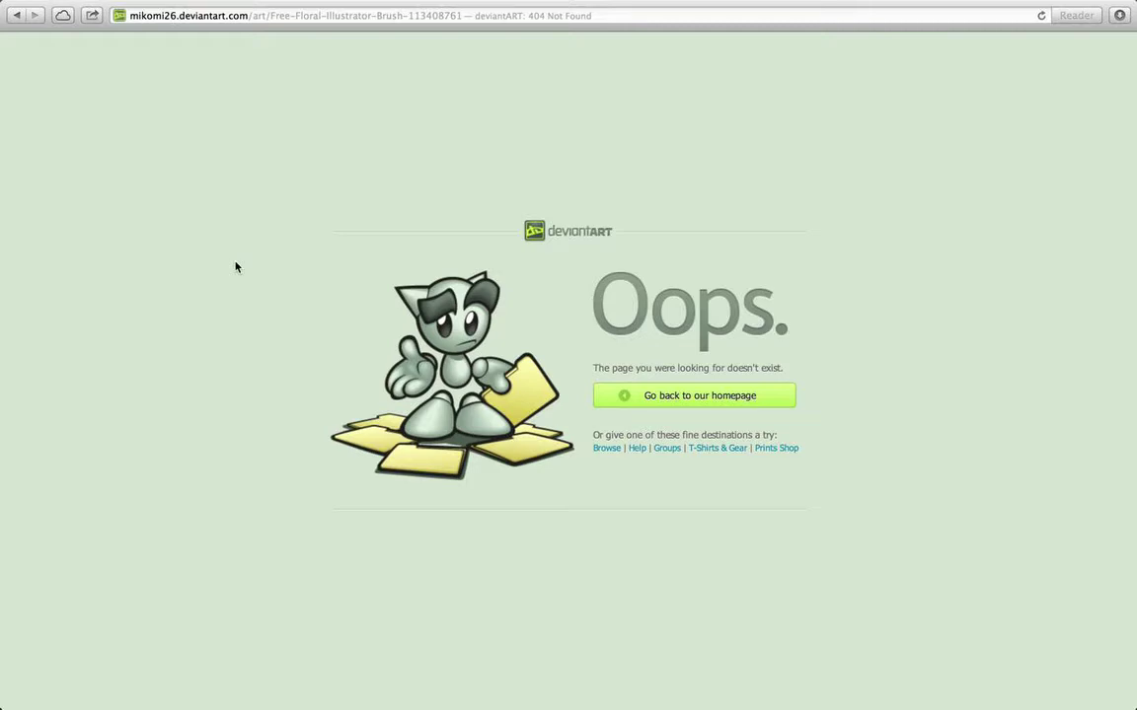
{"action": "left_click", "coordinate": [16, 15]}
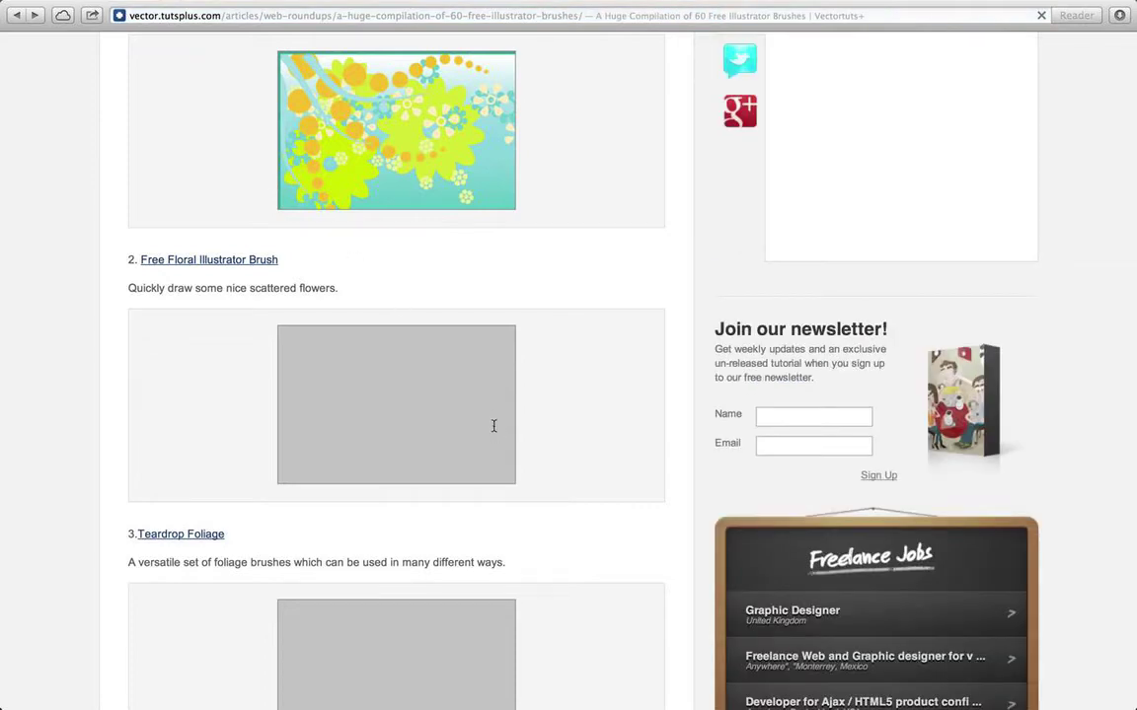
Step: Look through the article's floral, swirl and foliage brush sets down to the Border And Decor Brushes section
{"action": "scroll", "coordinate": [493, 429], "scroll_direction": "down", "scroll_amount": 5}
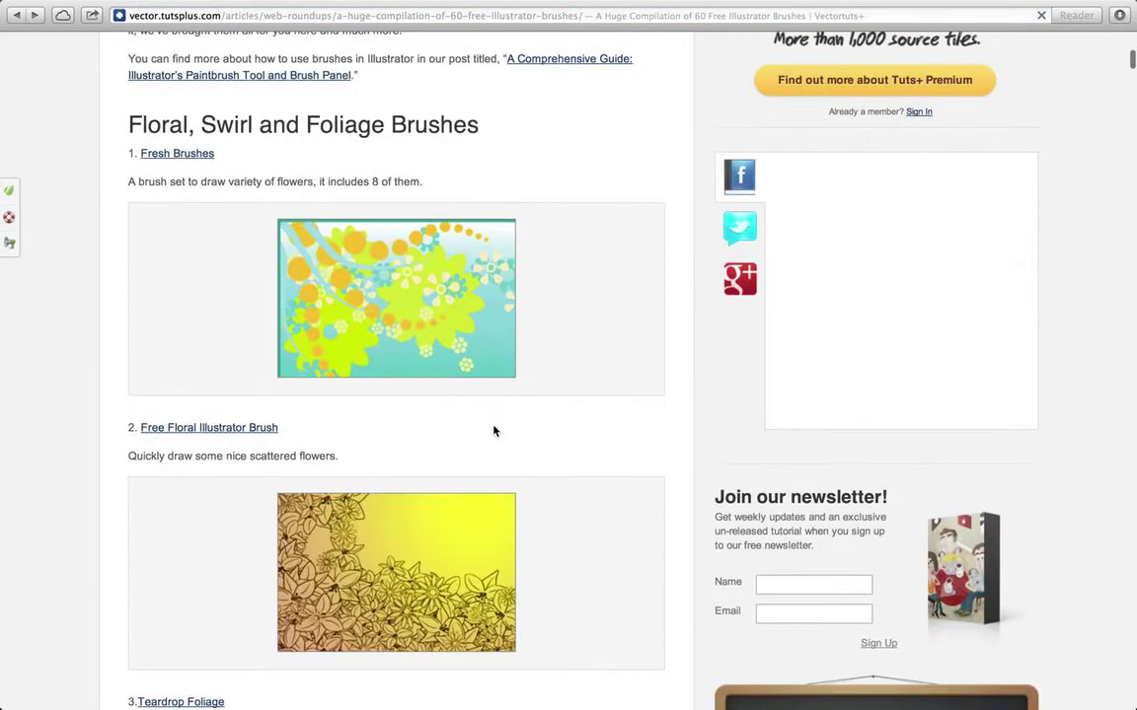
{"action": "scroll", "coordinate": [493, 431], "scroll_direction": "down", "scroll_amount": 5}
{"action": "scroll", "coordinate": [495, 432], "scroll_direction": "down", "scroll_amount": 5}
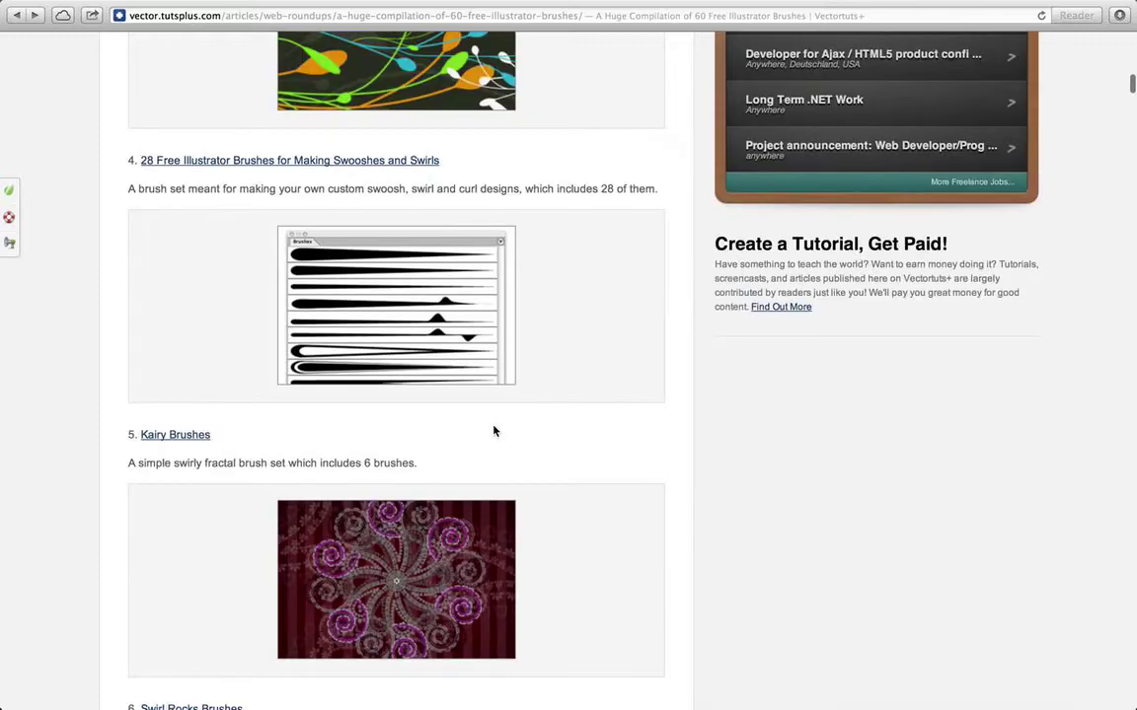
{"action": "scroll", "coordinate": [599, 570], "scroll_direction": "down", "scroll_amount": 6}
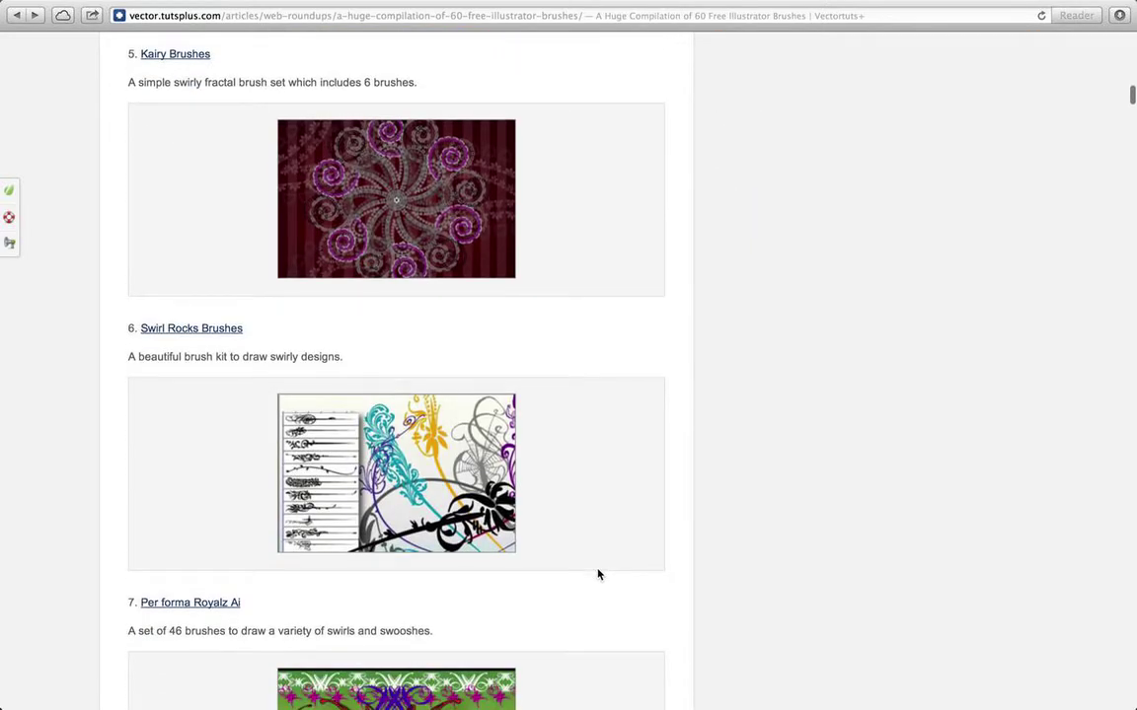
{"action": "scroll", "coordinate": [598, 574], "scroll_direction": "down", "scroll_amount": 10}
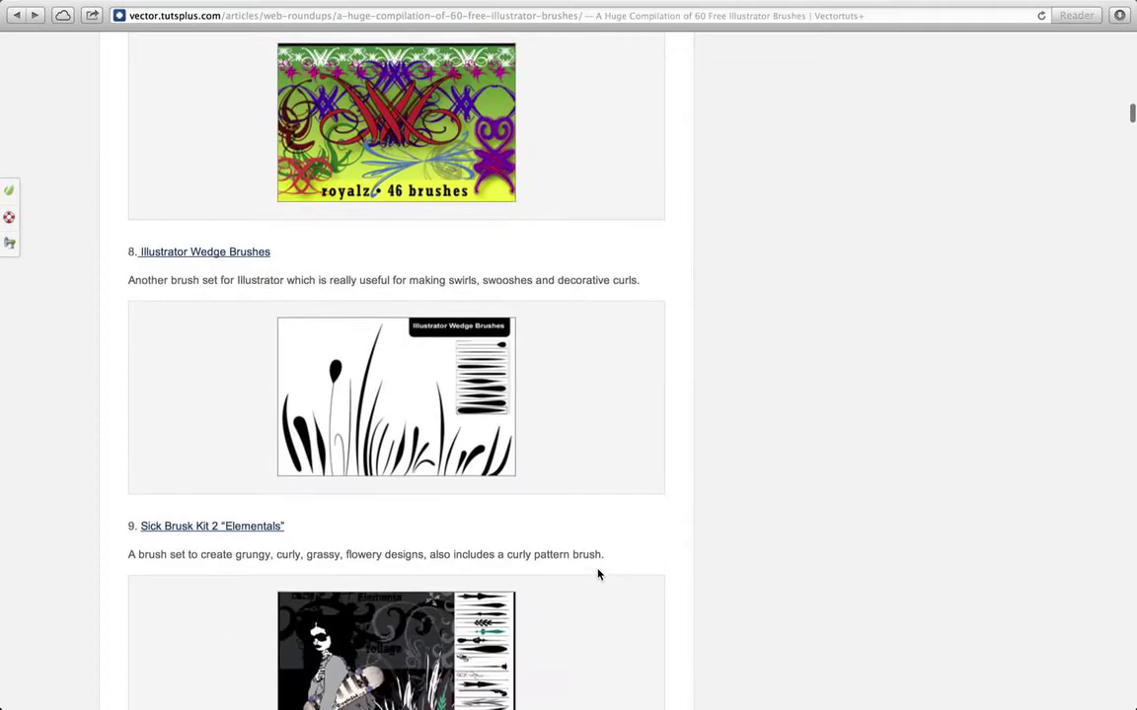
{"action": "scroll", "coordinate": [598, 574], "scroll_direction": "down", "scroll_amount": 7}
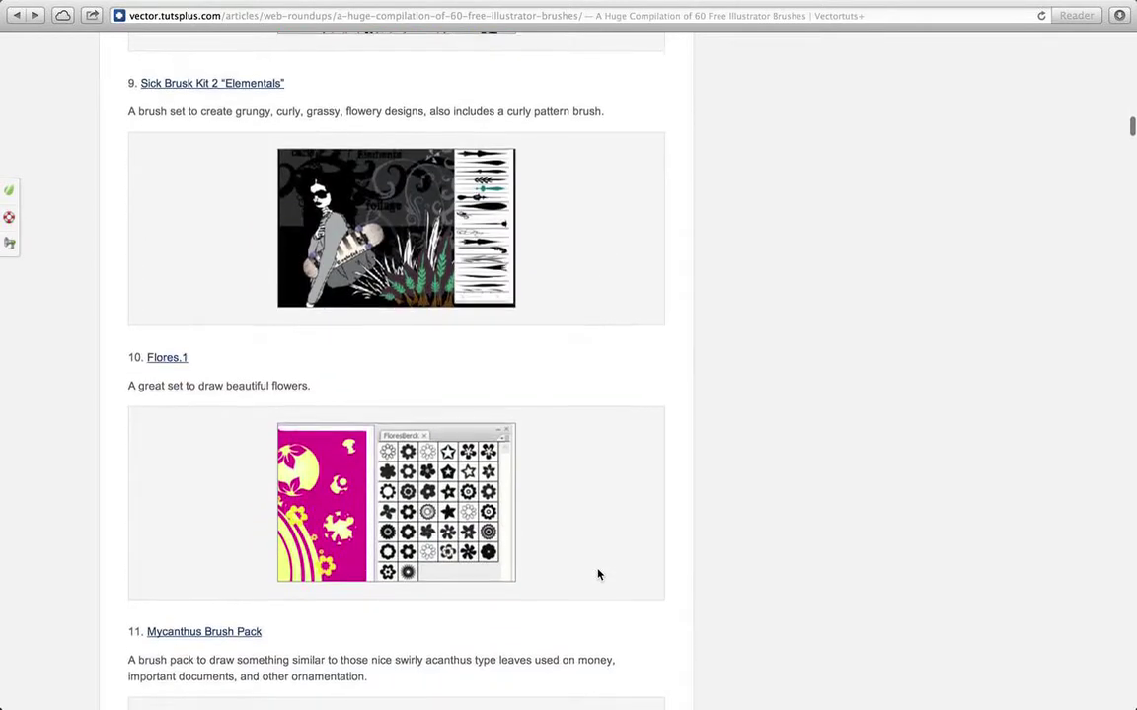
{"action": "scroll", "coordinate": [598, 575], "scroll_direction": "down", "scroll_amount": 2}
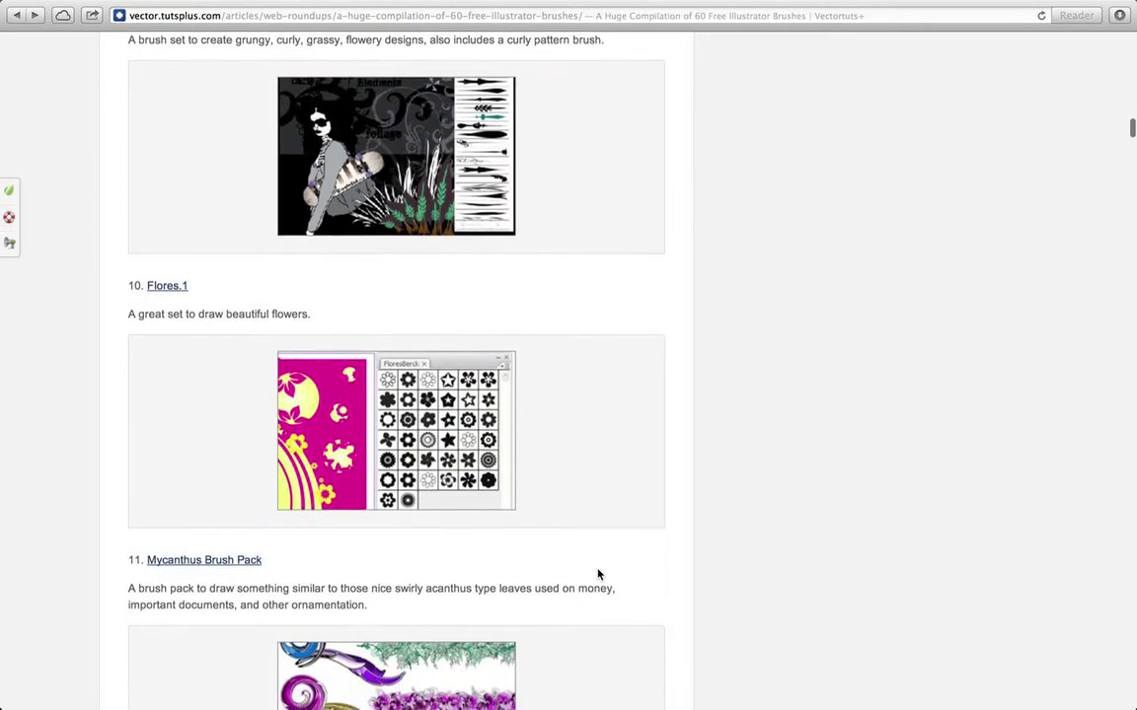
{"action": "scroll", "coordinate": [597, 574], "scroll_direction": "down", "scroll_amount": 3}
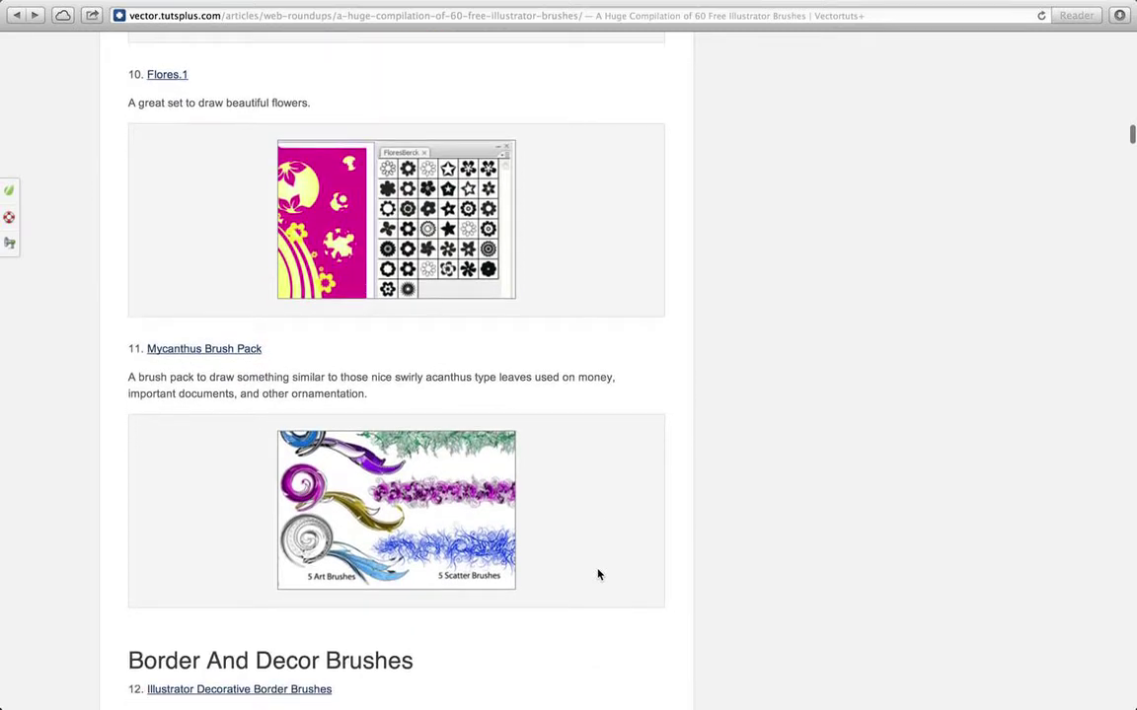
{"action": "scroll", "coordinate": [598, 574], "scroll_direction": "down", "scroll_amount": 3}
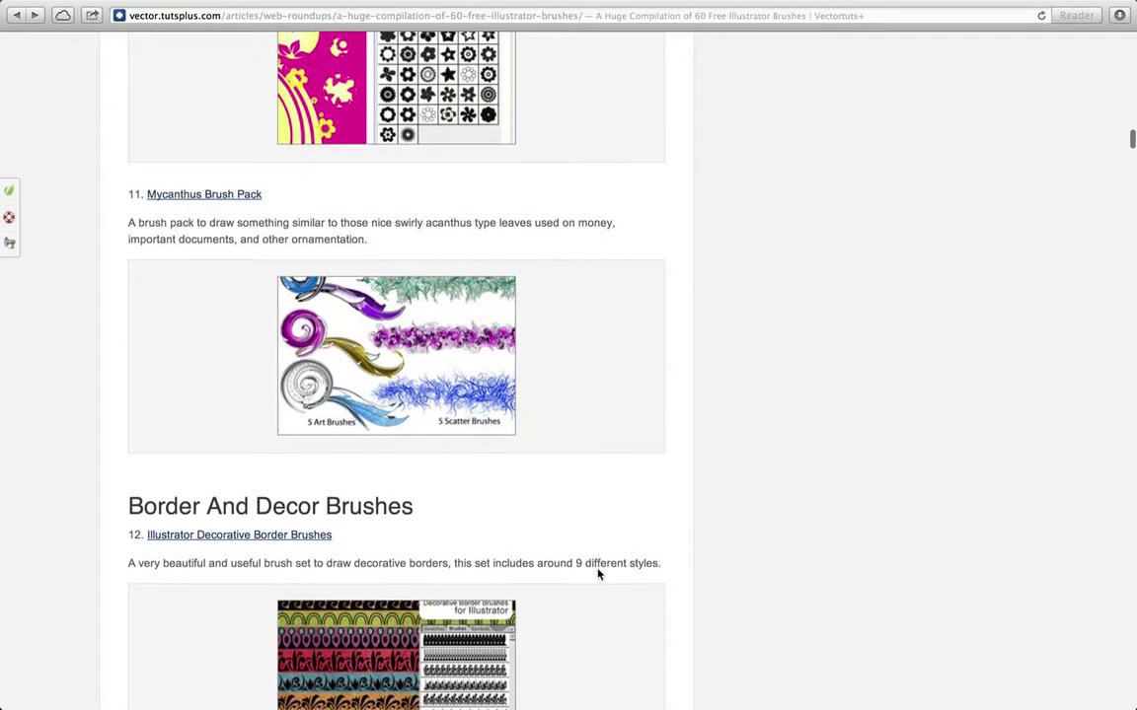
Step: Open the Mycanthus Brush Pack page from the article, download its ZIP file and return to the pack's page
{"action": "left_click", "coordinate": [174, 197]}
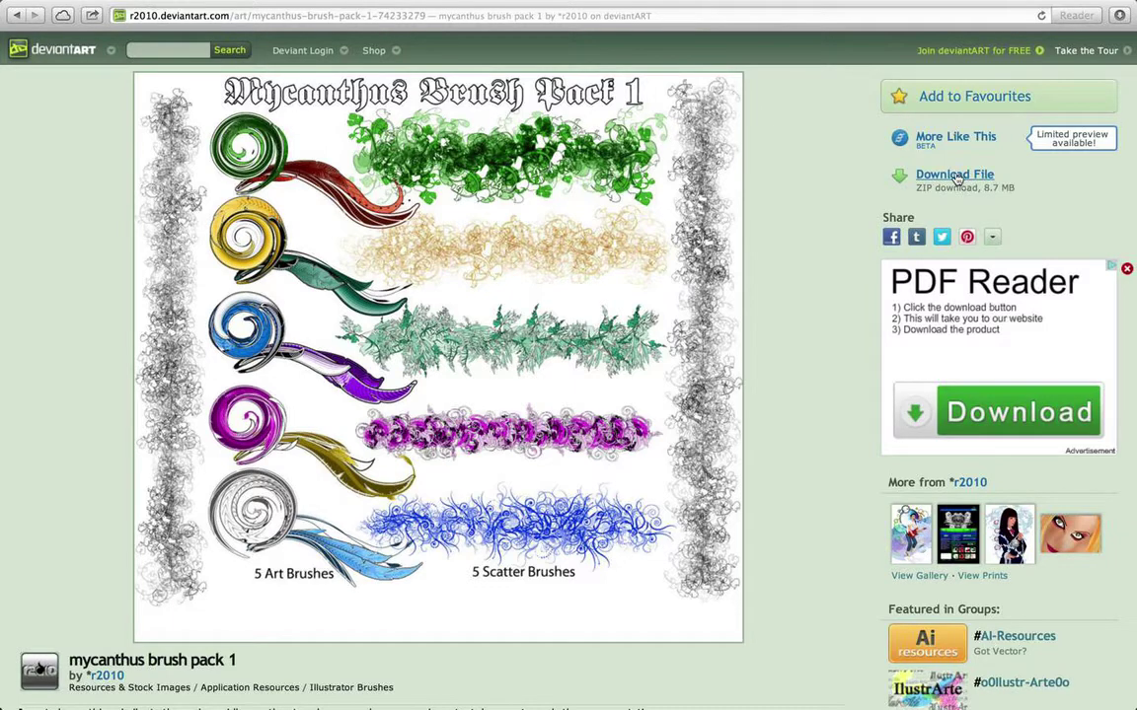
{"action": "left_click", "coordinate": [956, 179]}
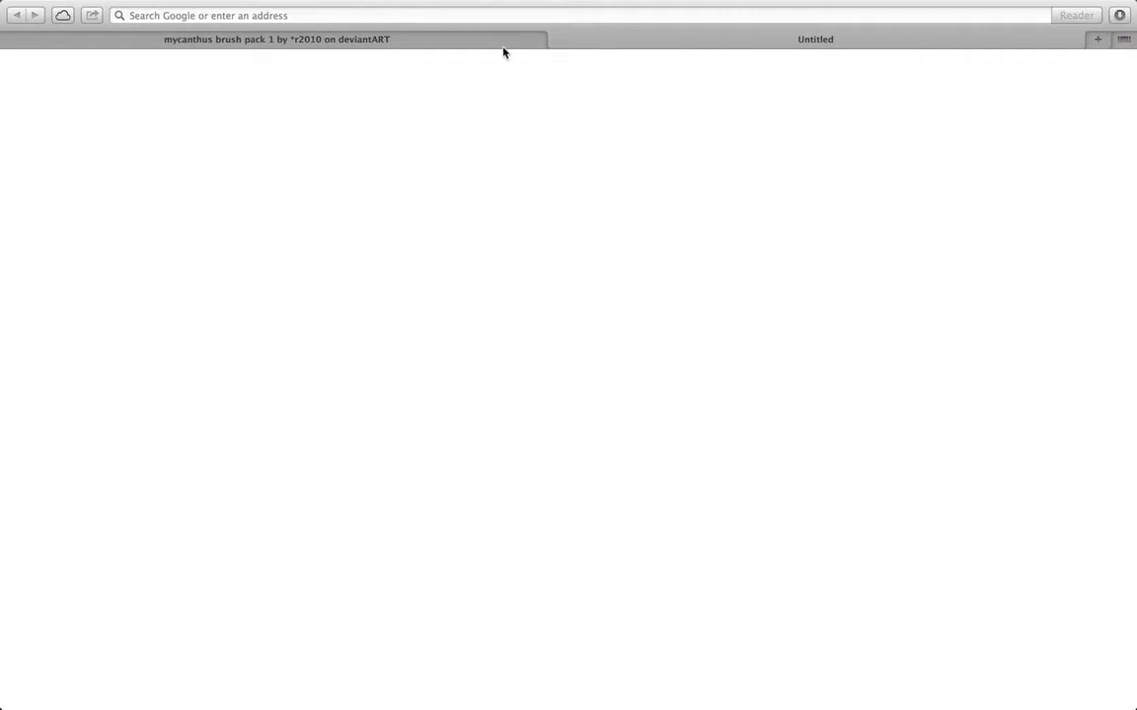
{"action": "left_click", "coordinate": [555, 39]}
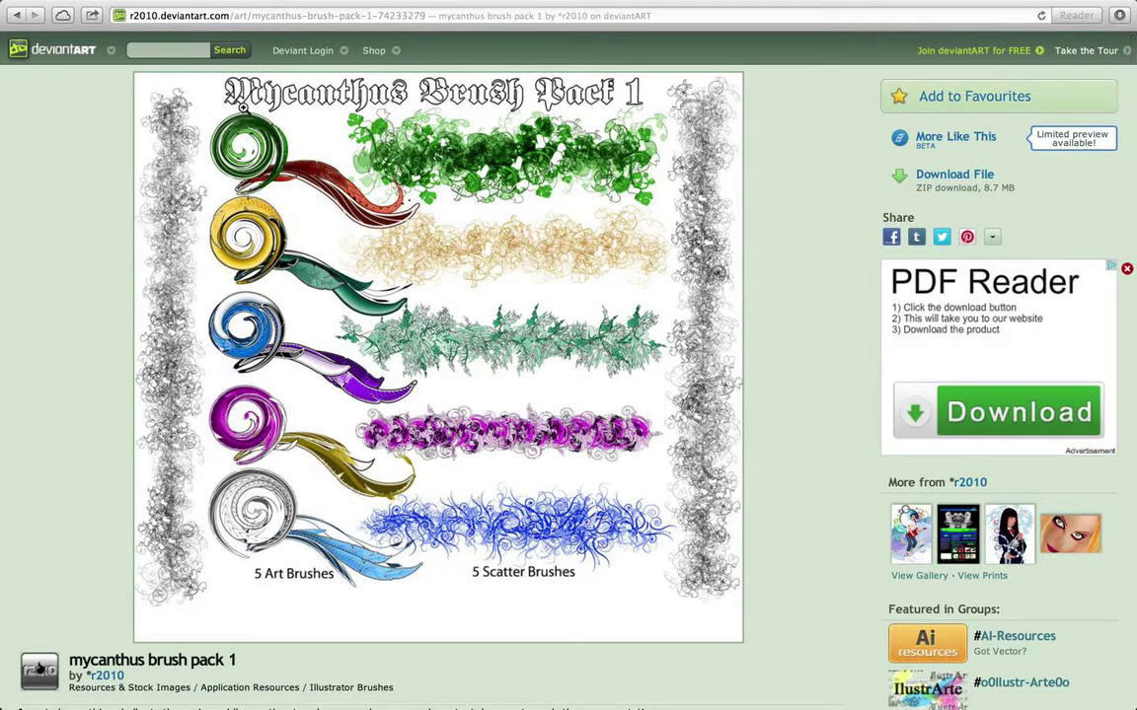
Step: Switch to the desktop and move the newly downloaded Mycanthus brush pack folder out of Downloads onto it
{"action": "key", "text": "ctrl+Left"}
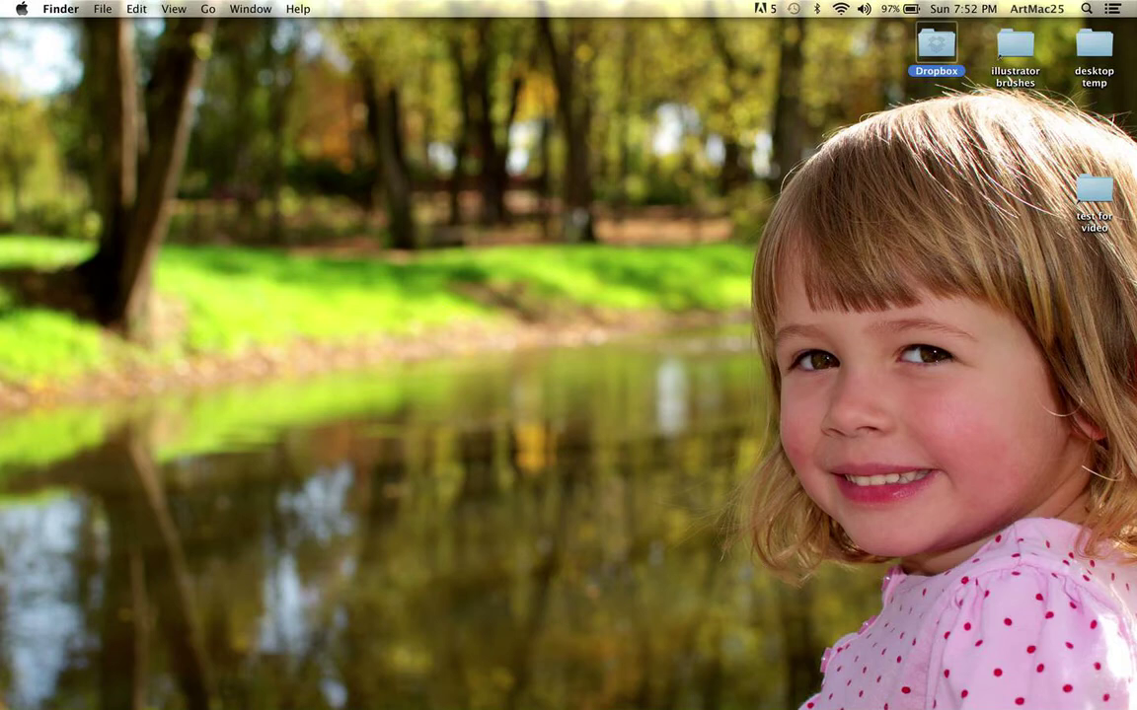
{"action": "mouse_move", "coordinate": [1009, 695]}
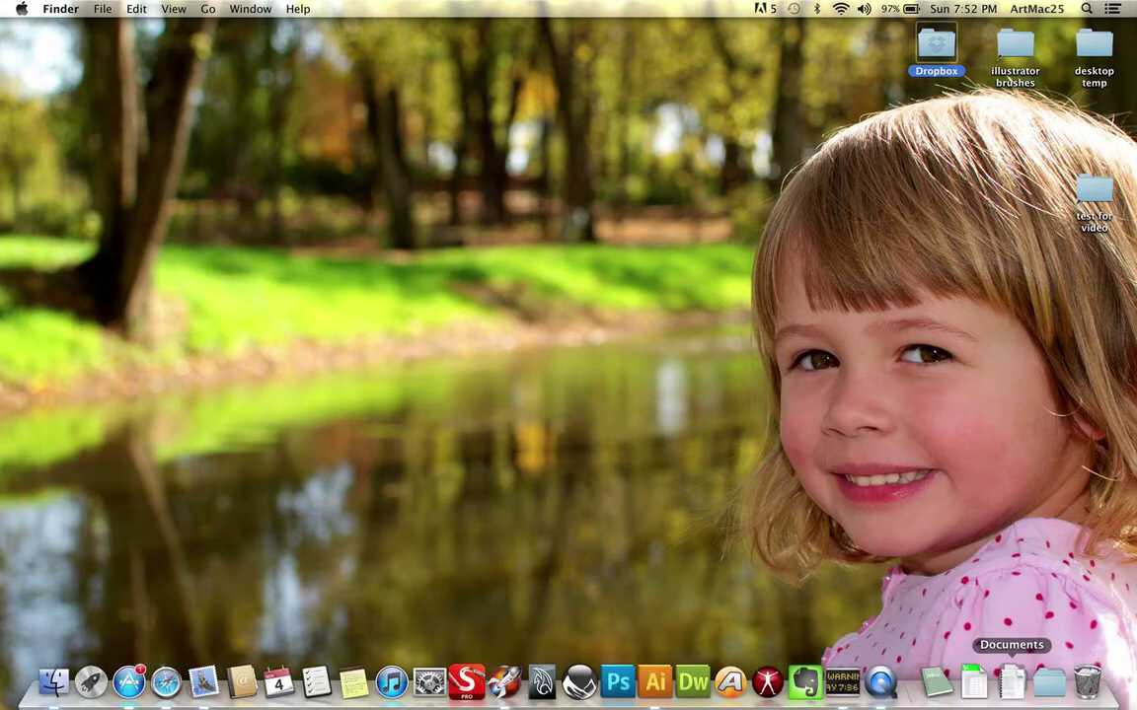
{"action": "left_click", "coordinate": [1054, 688]}
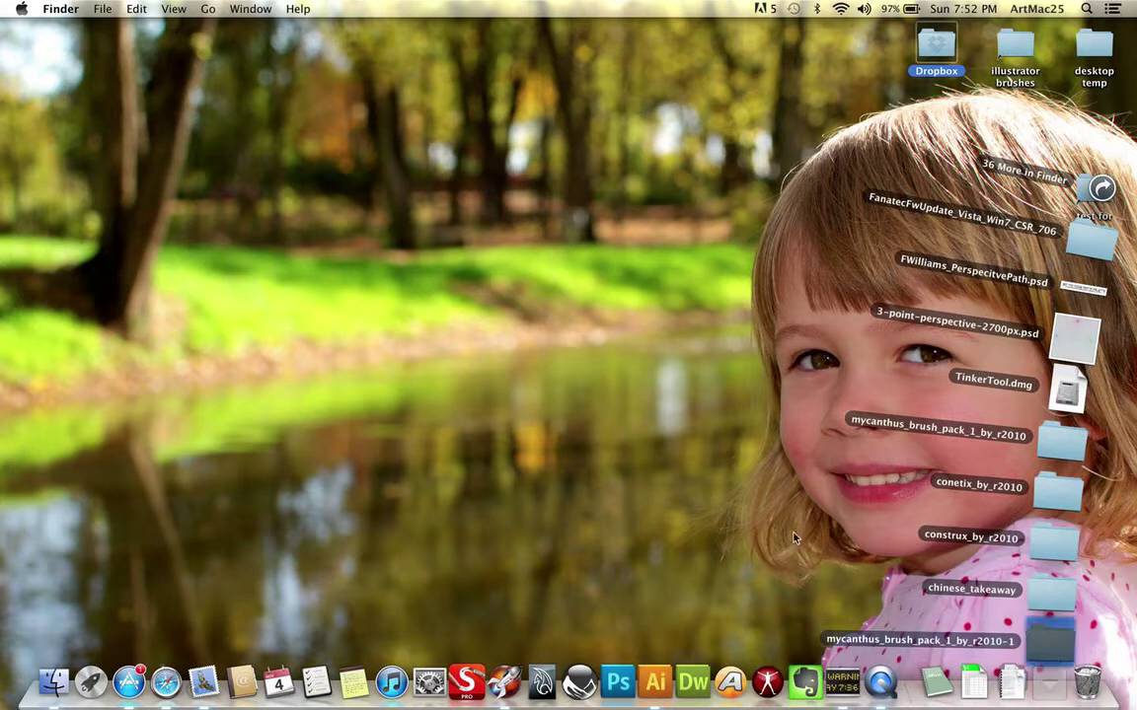
{"action": "left_click_drag", "start_coordinate": [1051, 651], "coordinate": [604, 431]}
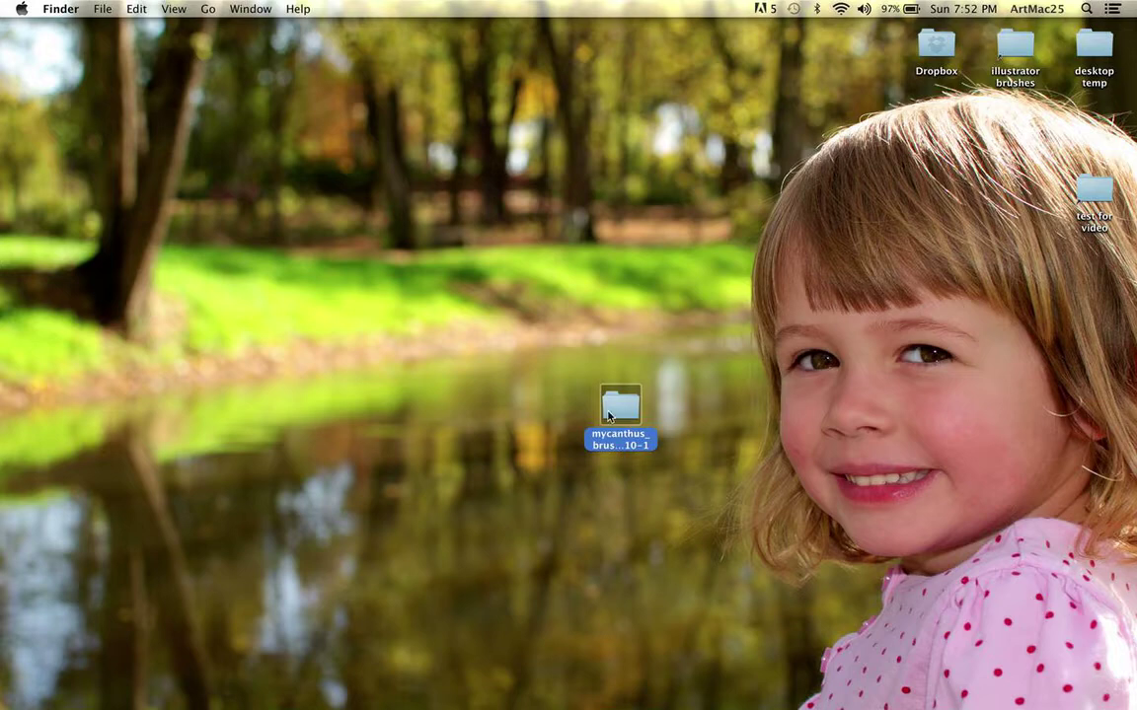
Step: Move mycanthus1.ai from the downloaded folder into the "test for video" folder and close that folder's window
{"action": "double_click", "coordinate": [623, 417]}
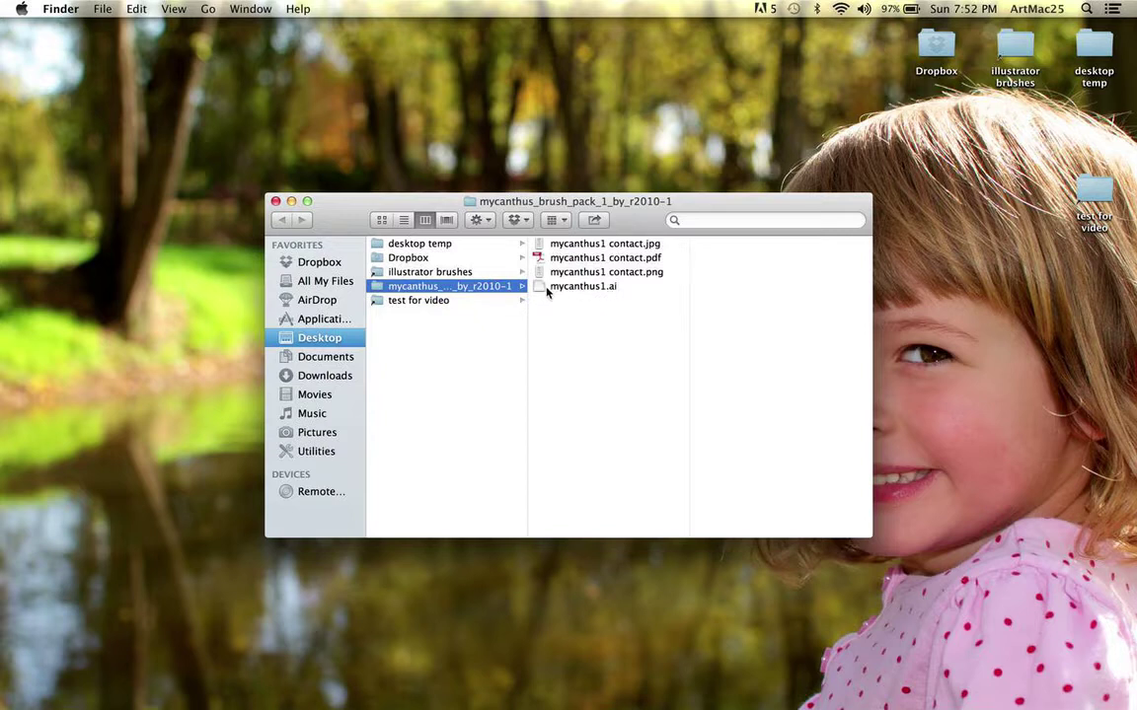
{"action": "left_click_drag", "start_coordinate": [548, 287], "coordinate": [1106, 193]}
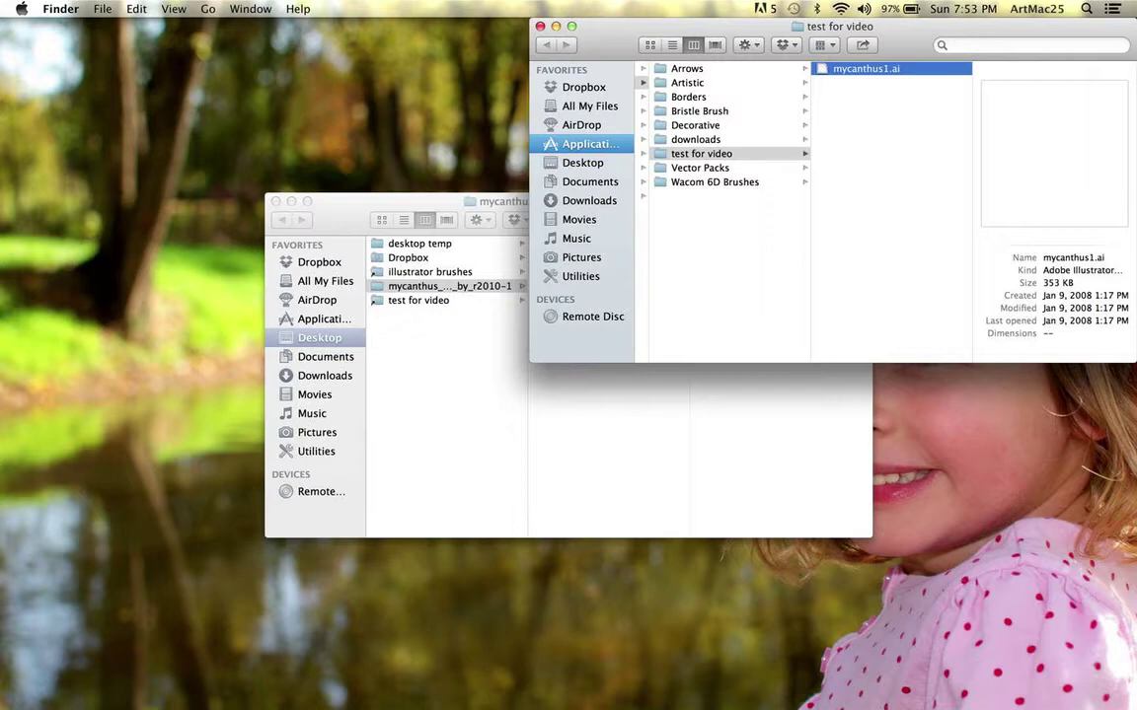
{"action": "left_click", "coordinate": [540, 25]}
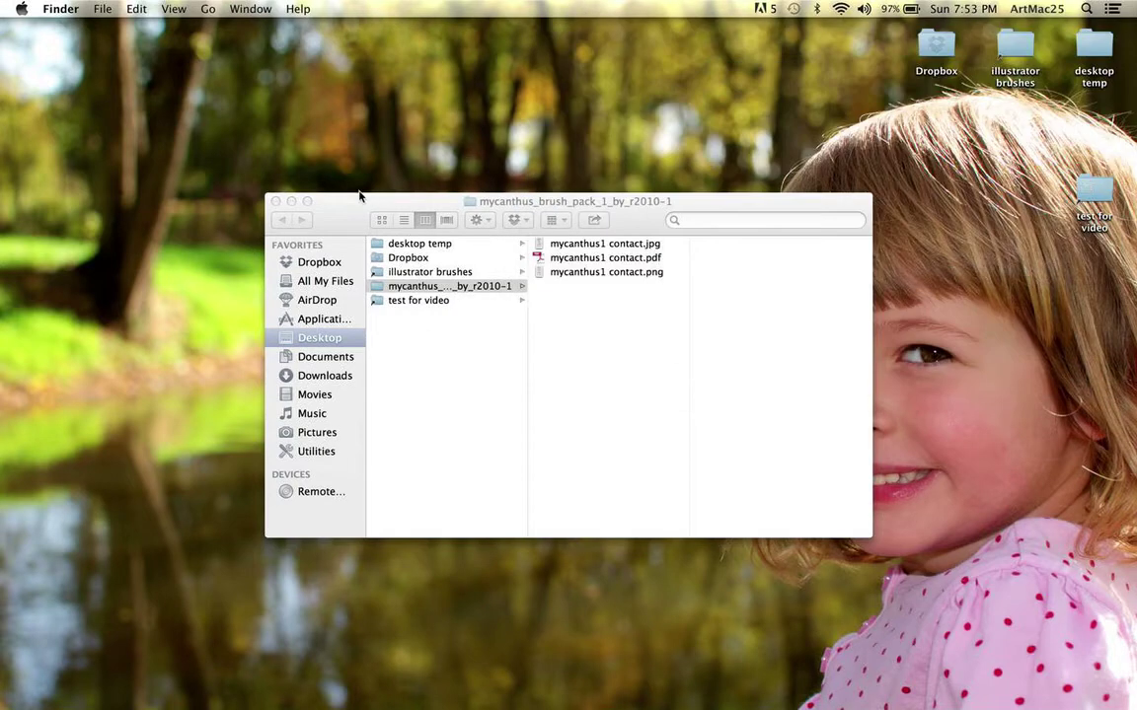
Step: Close the brush pack's Finder window and move the leftover Mycanthus folder from the desktop to the Trash
{"action": "left_click", "coordinate": [284, 203]}
{"action": "left_click", "coordinate": [276, 201]}
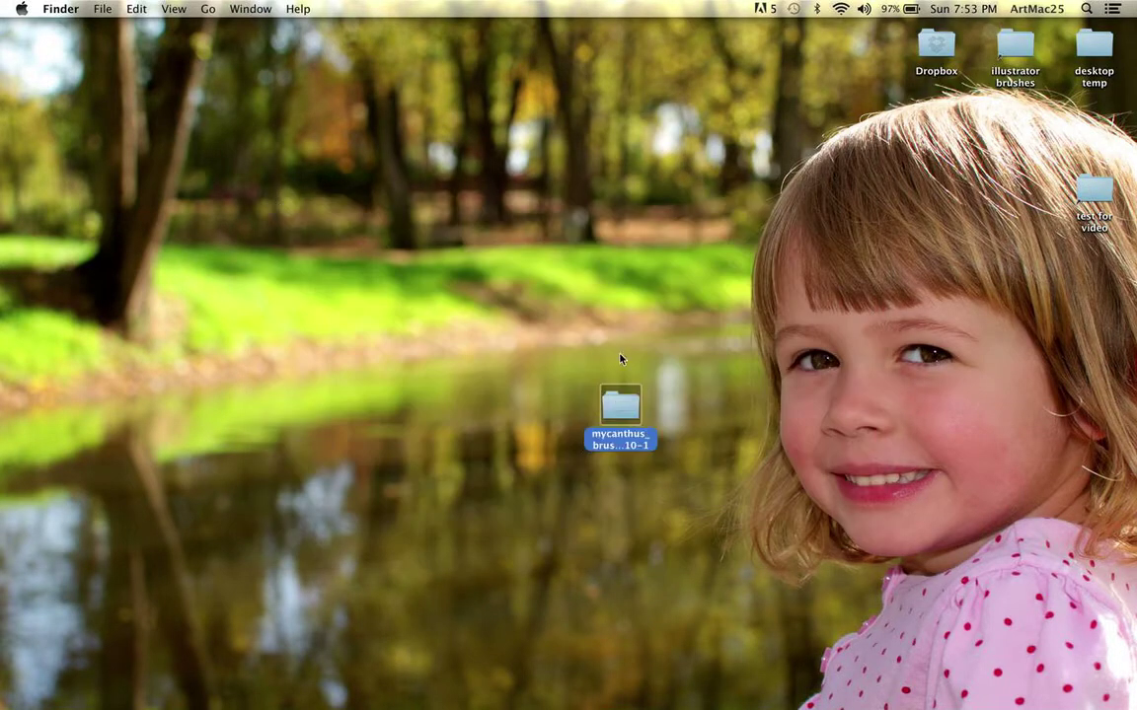
{"action": "key", "text": "super+BackSpace"}
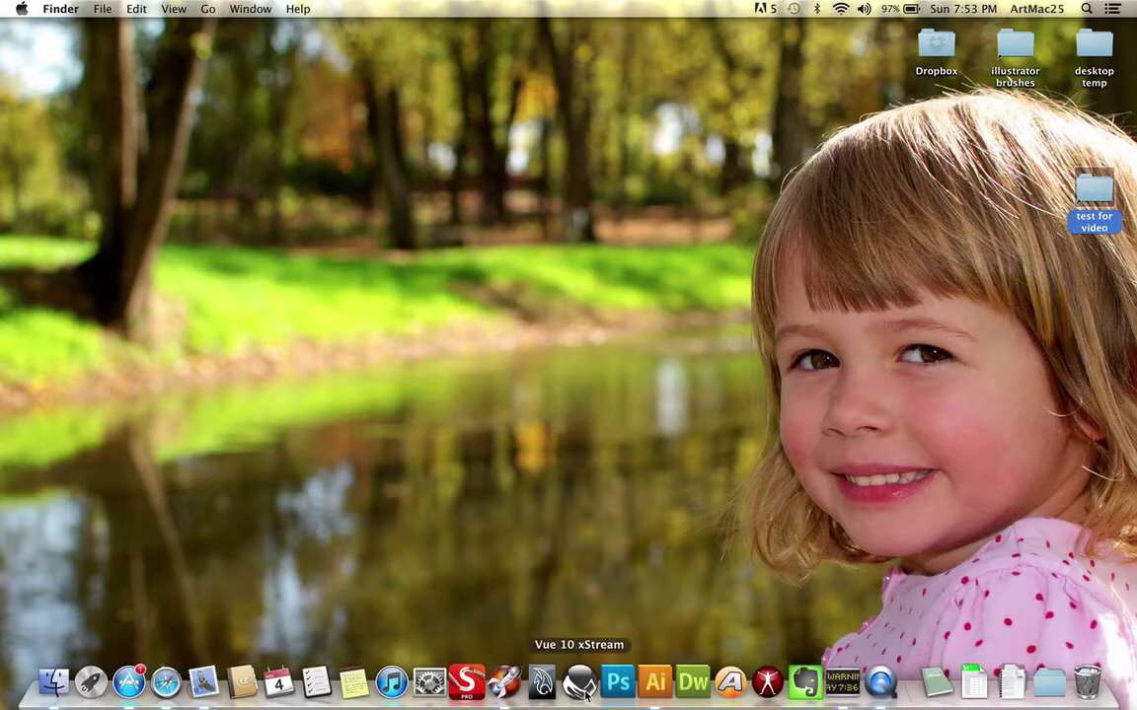
Step: Switch to Illustrator, close the floating brush library group and create a one-artboard portrait Letter document, 8.5 x 11 in
{"action": "left_click", "coordinate": [651, 683]}
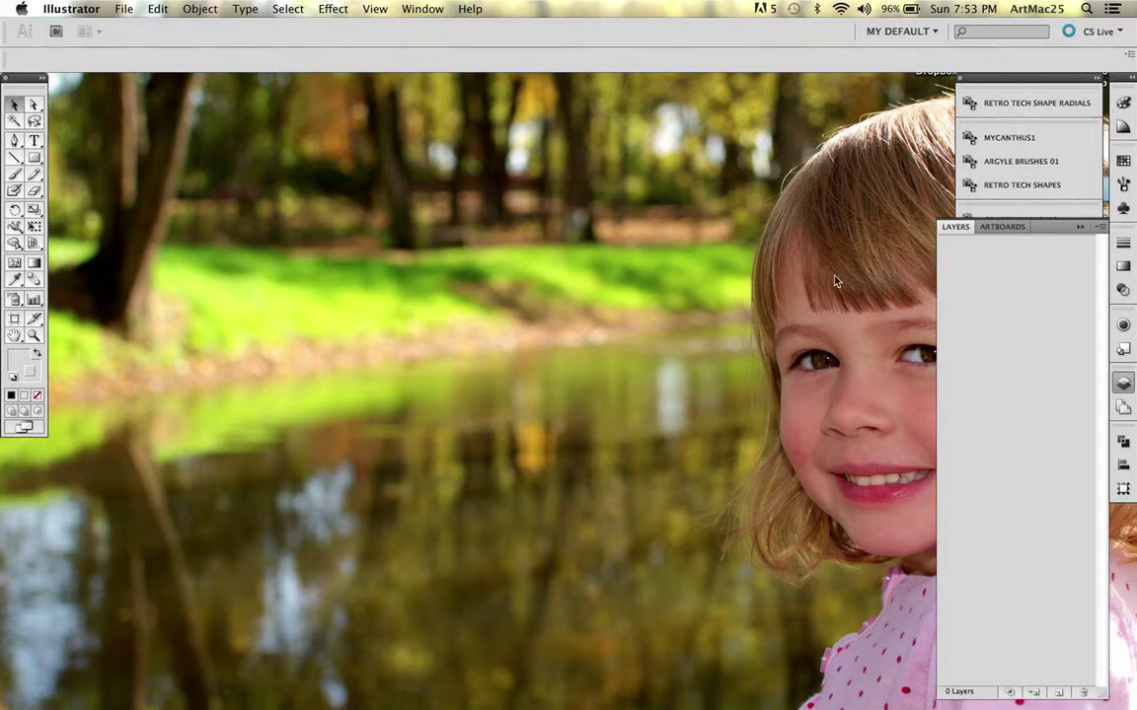
{"action": "left_click", "coordinate": [959, 85]}
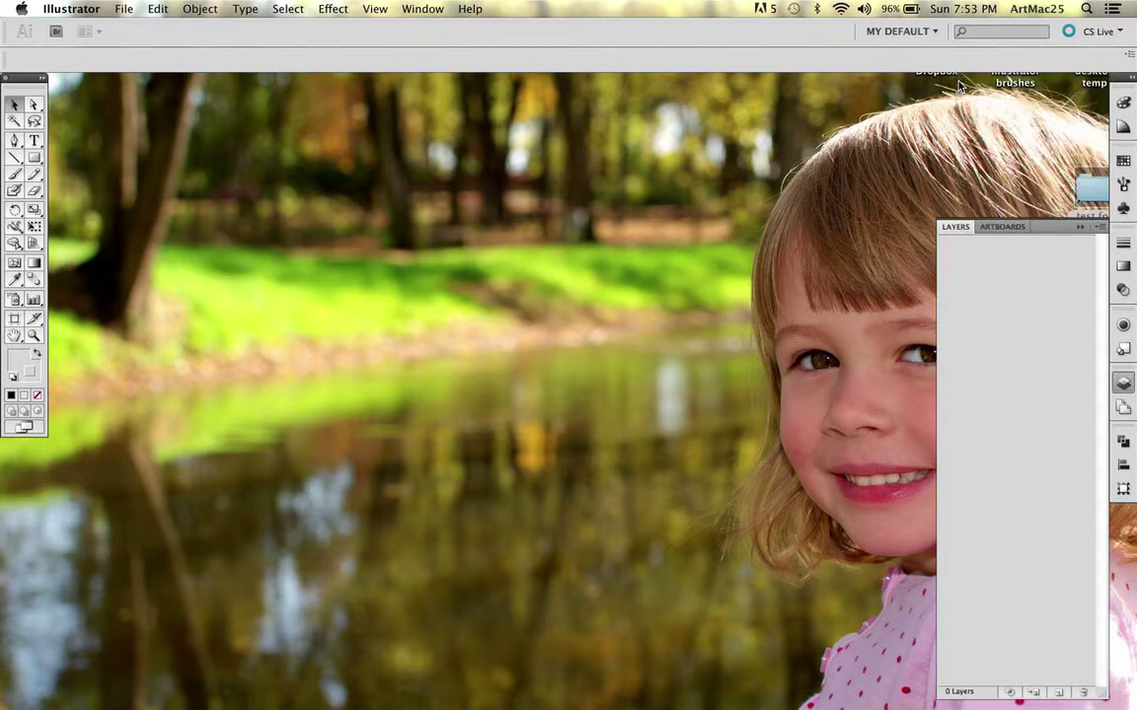
{"action": "key", "text": "super+n"}
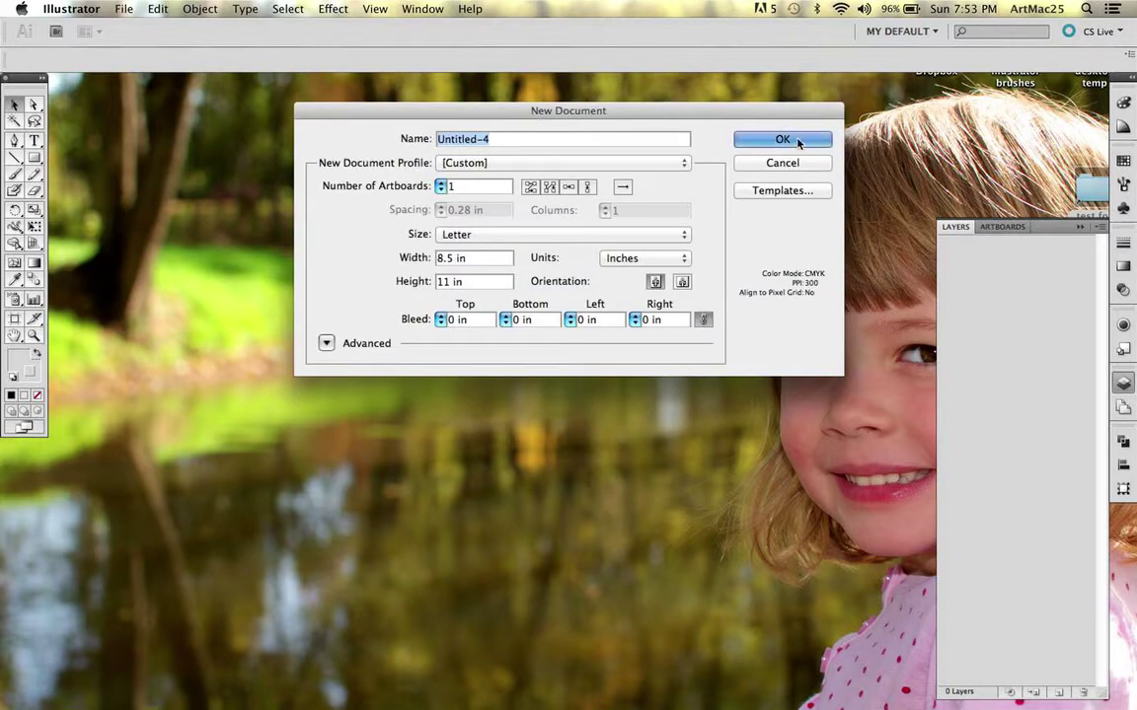
{"action": "left_click", "coordinate": [801, 140]}
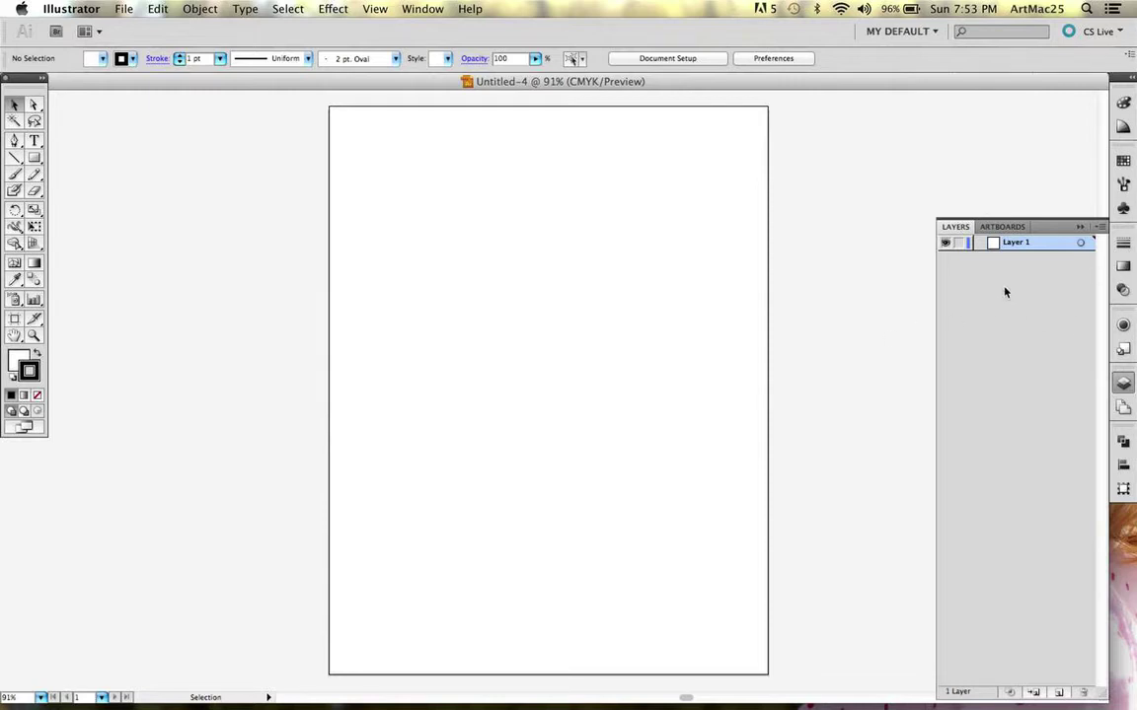
Step: Show the Brushes panel and open the mycanthus1 brush library from the "test for video" folder
{"action": "left_click", "coordinate": [1124, 187]}
{"action": "left_click", "coordinate": [1124, 186]}
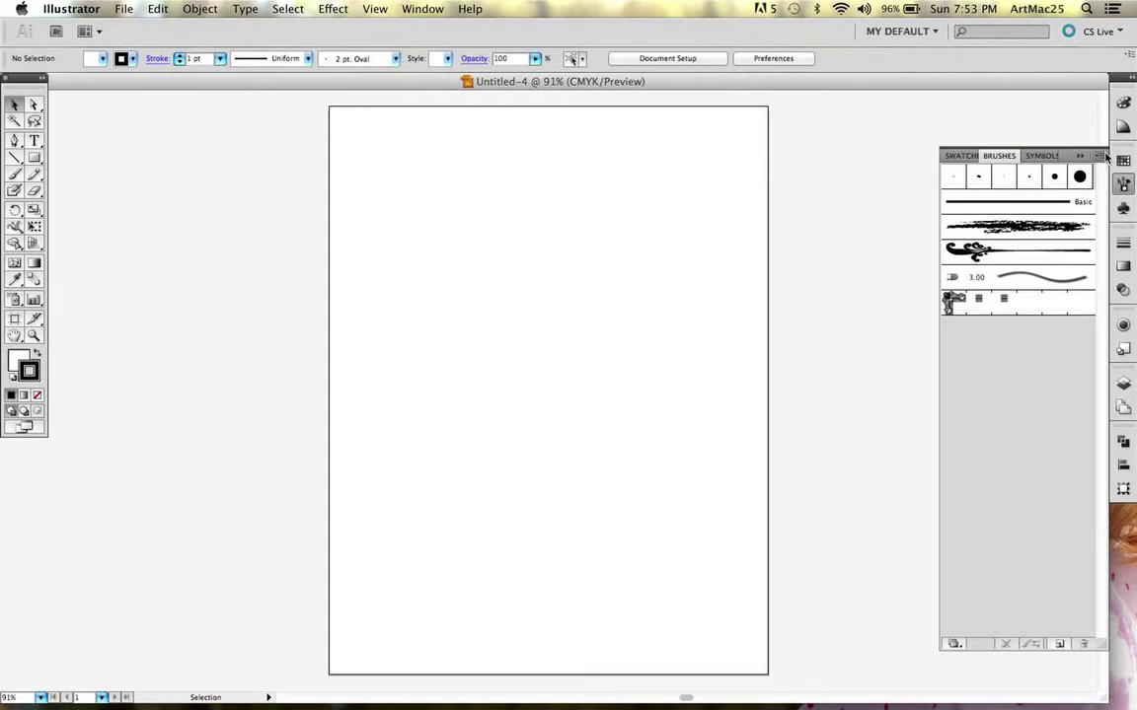
{"action": "left_click", "coordinate": [1103, 158]}
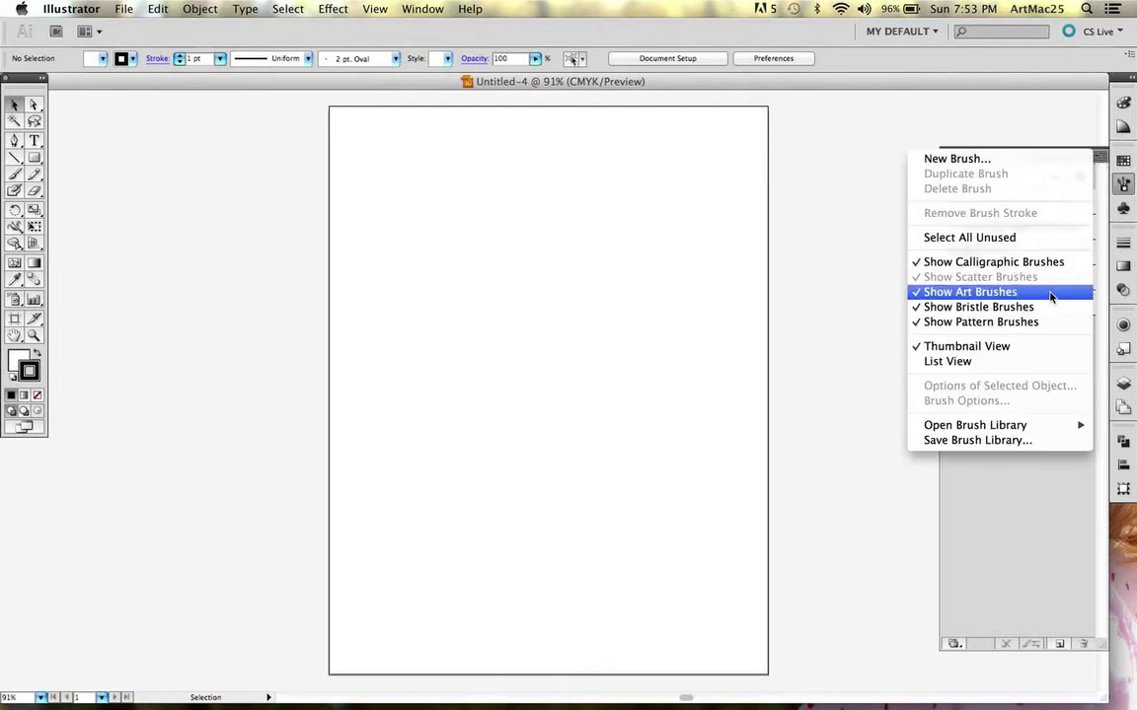
{"action": "mouse_move", "coordinate": [947, 426]}
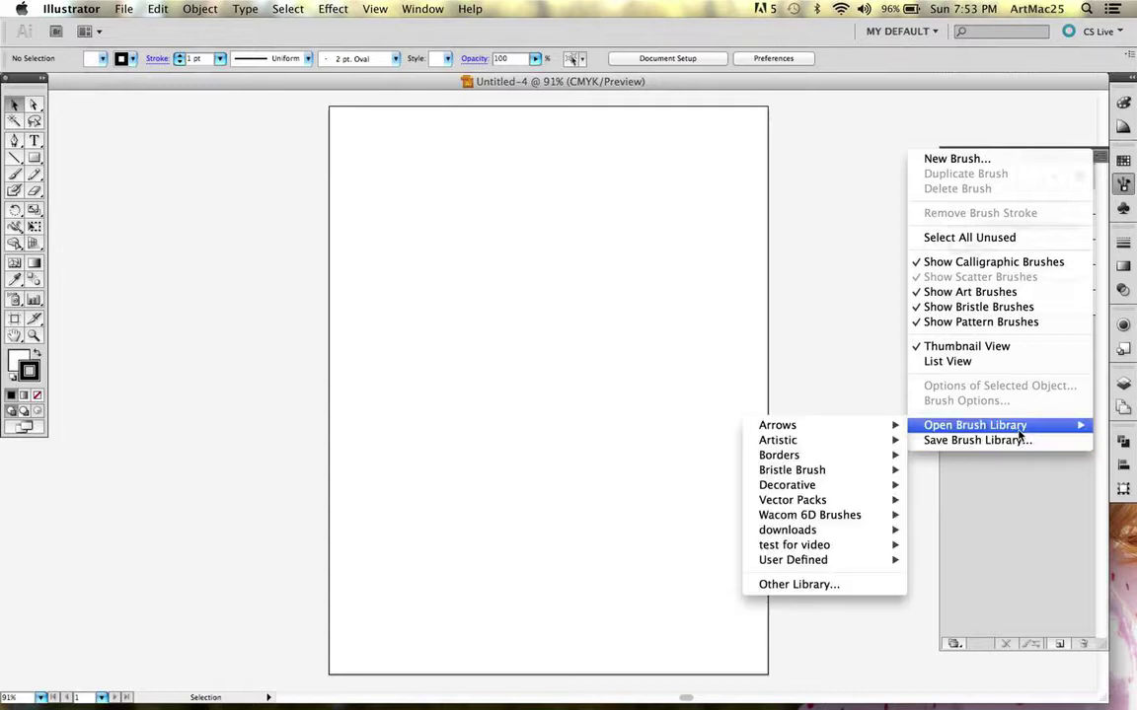
{"action": "mouse_move", "coordinate": [797, 549]}
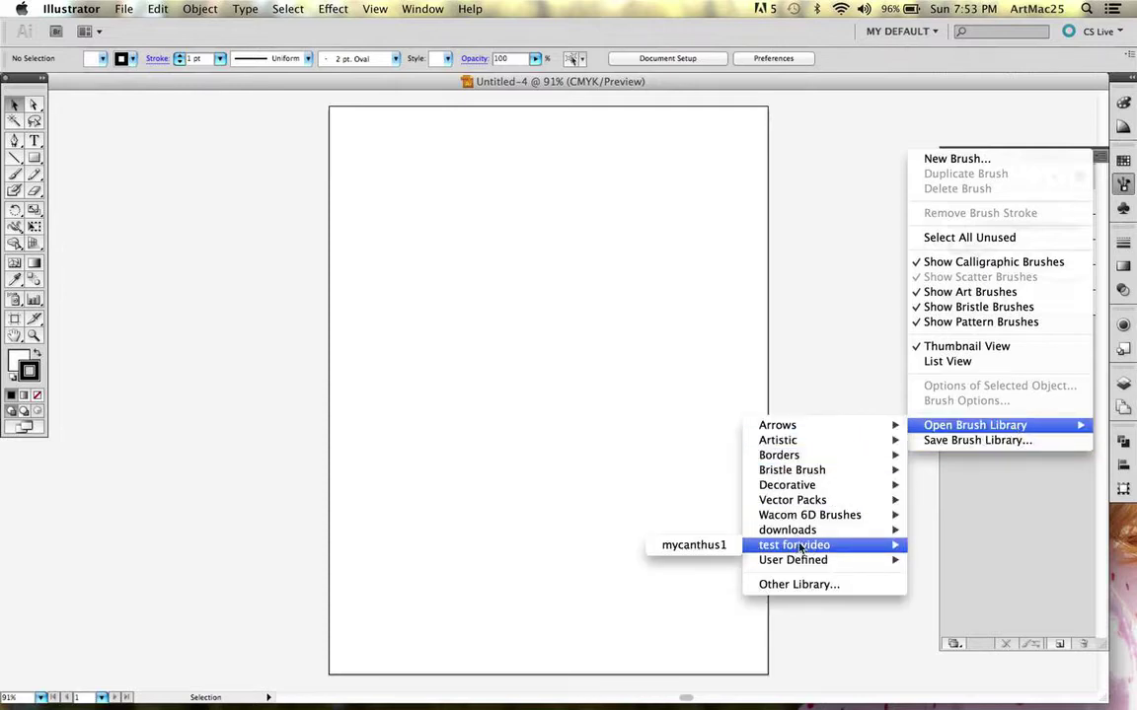
{"action": "left_click", "coordinate": [693, 545]}
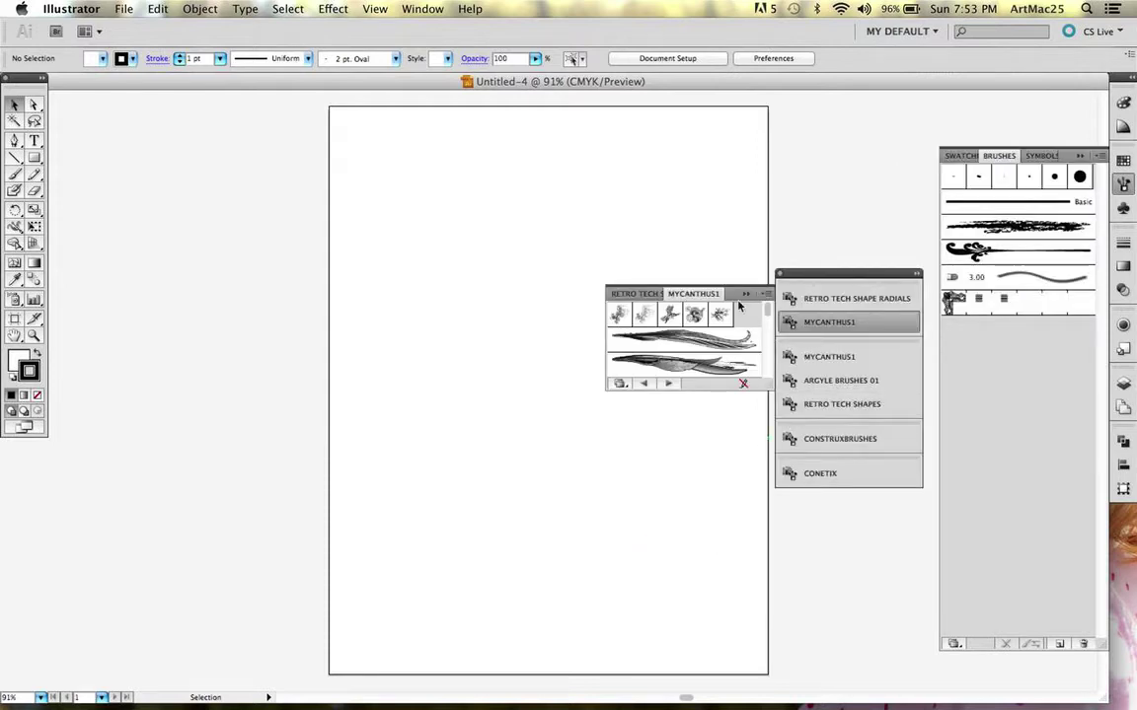
Step: Move the floating brush library group clear of the artboard and look through the Mycanthus1 scatter and art brushes
{"action": "left_click", "coordinate": [827, 274]}
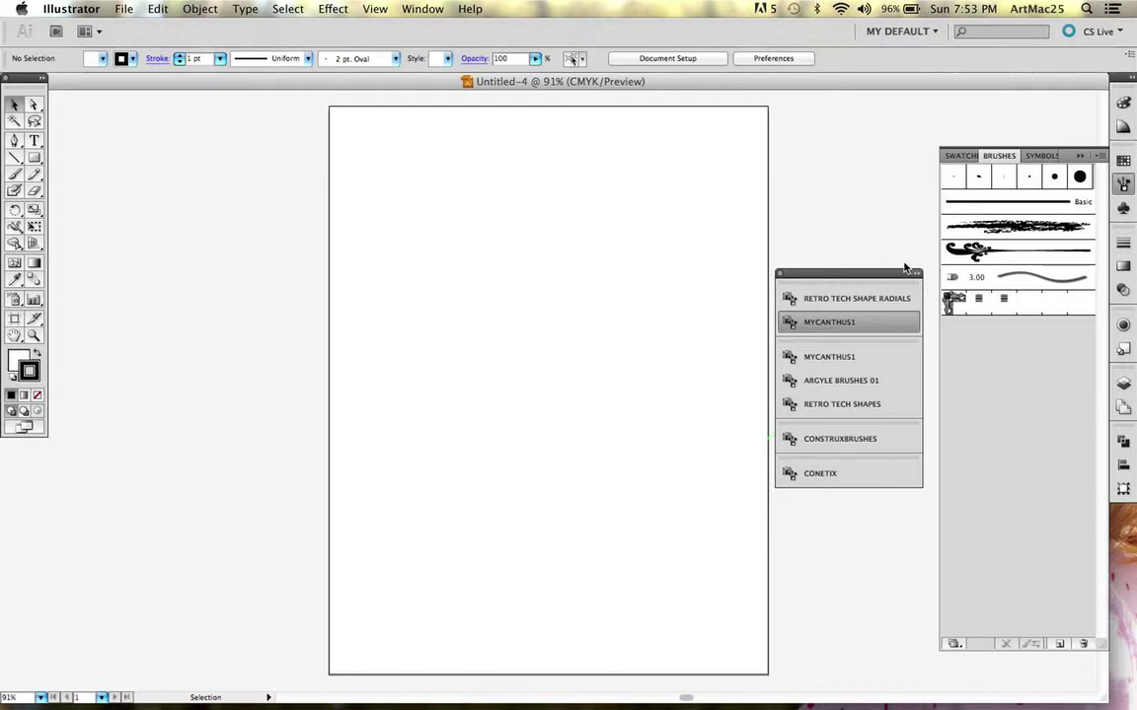
{"action": "left_click_drag", "start_coordinate": [904, 266], "coordinate": [963, 261]}
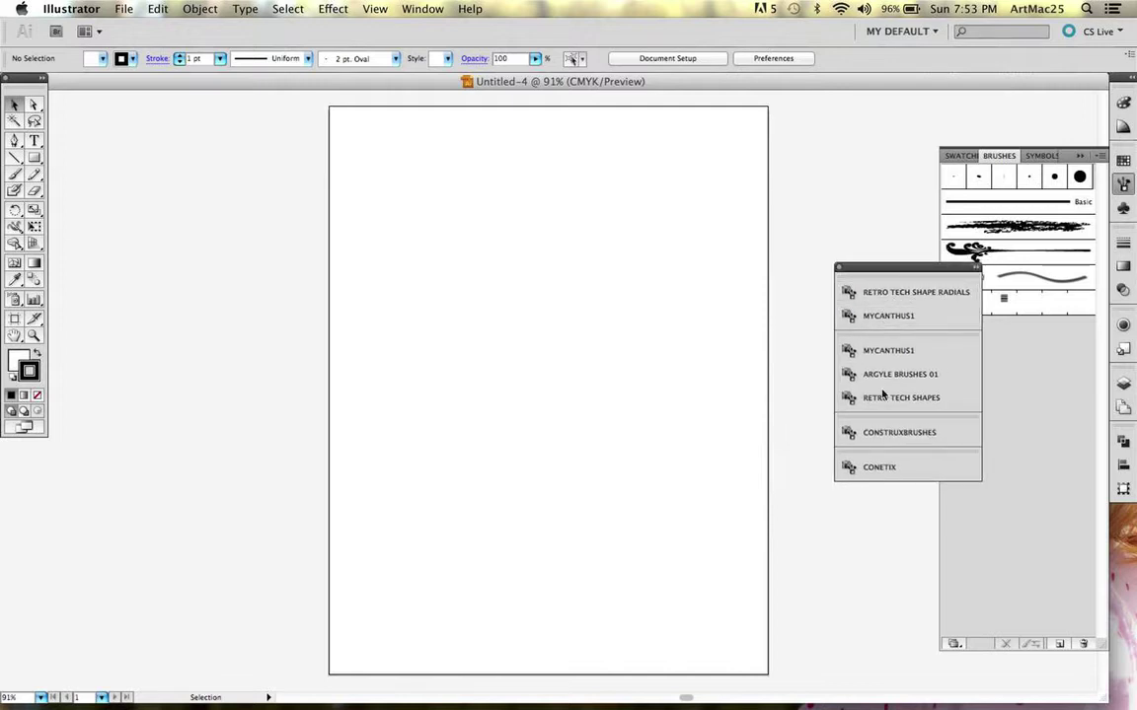
{"action": "left_click", "coordinate": [876, 317]}
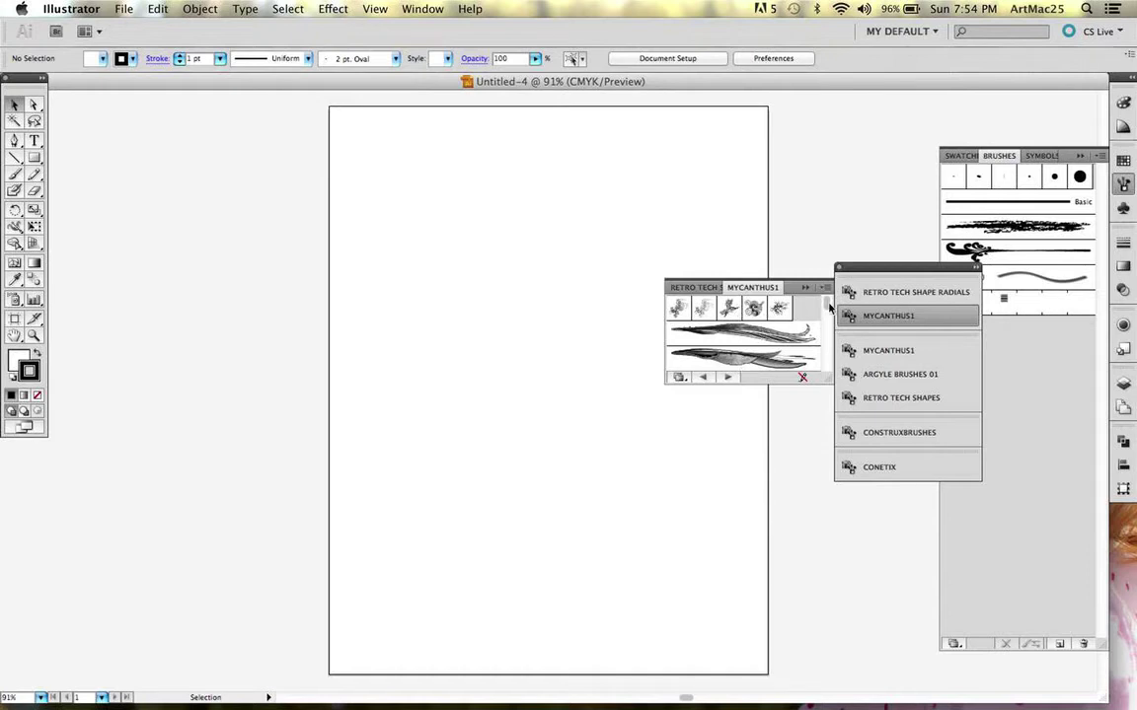
{"action": "scroll", "coordinate": [829, 309], "scroll_direction": "down", "scroll_amount": 2}
{"action": "mouse_move", "coordinate": [827, 318]}
{"action": "left_mouse_down"}
{"action": "mouse_move", "coordinate": [826, 360]}
{"action": "mouse_move", "coordinate": [827, 304]}
{"action": "mouse_move", "coordinate": [829, 380]}
{"action": "left_mouse_up"}
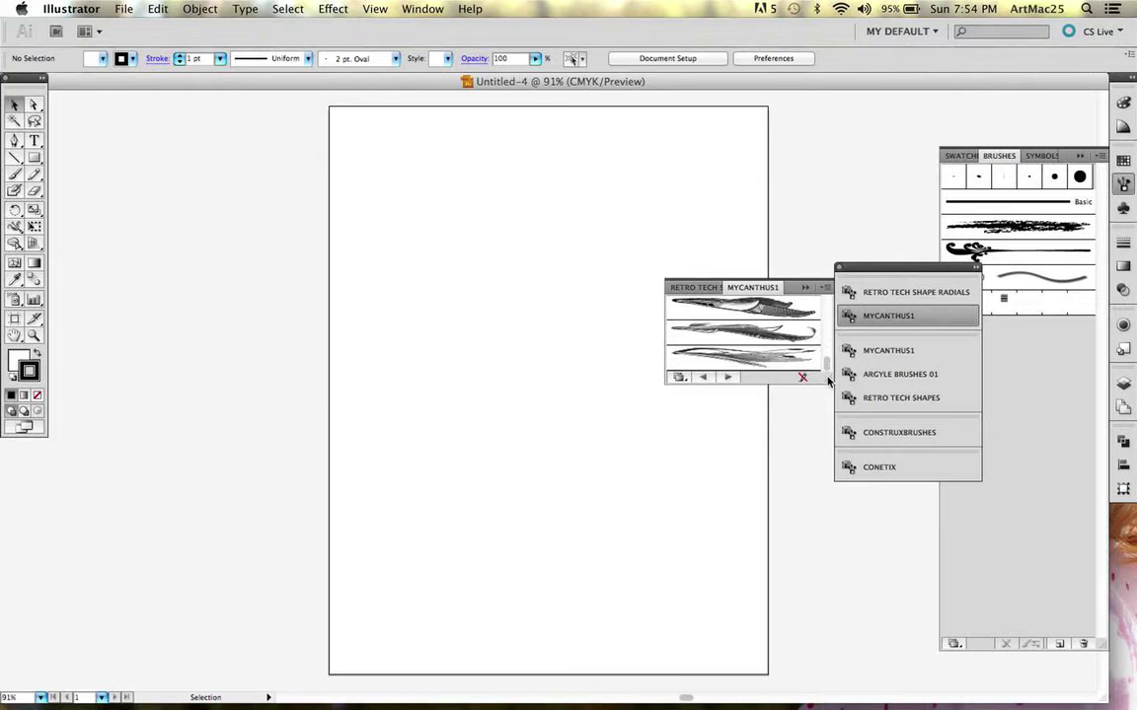
{"action": "scroll", "coordinate": [829, 365], "scroll_direction": "up", "scroll_amount": 5}
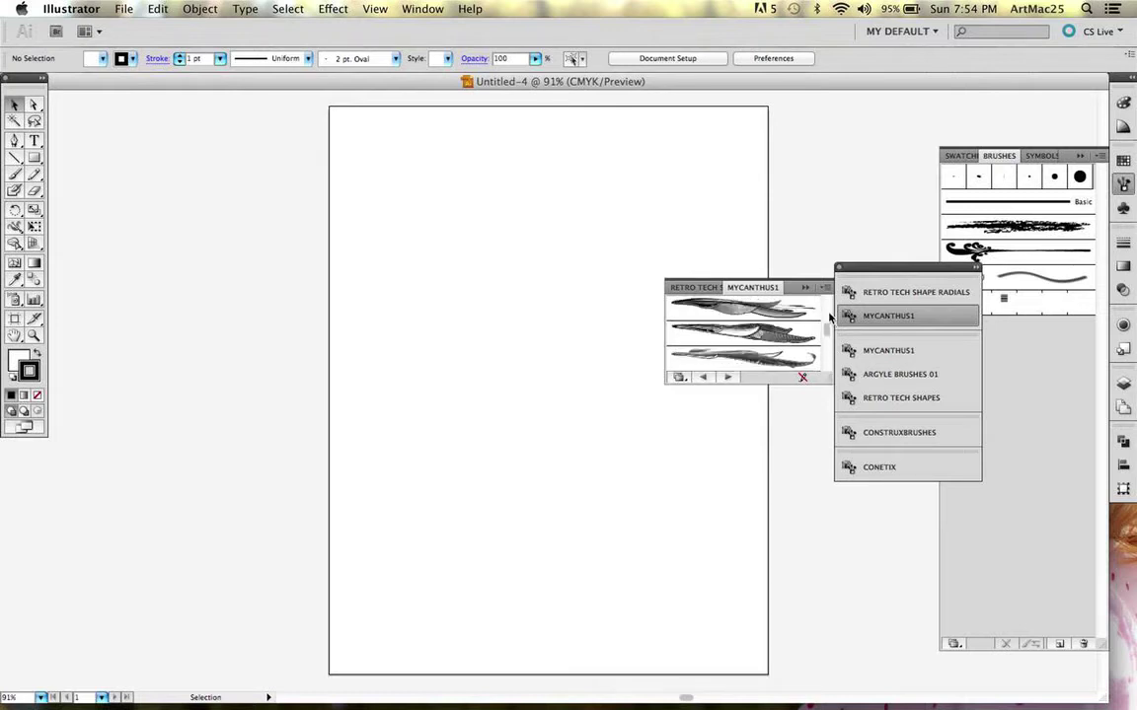
Step: Paint a curved vertical stroke about 0.85 in wide by 6.58 in tall and apply the Mycanthus1 scatter brush s4 to it
{"action": "left_click", "coordinate": [16, 174]}
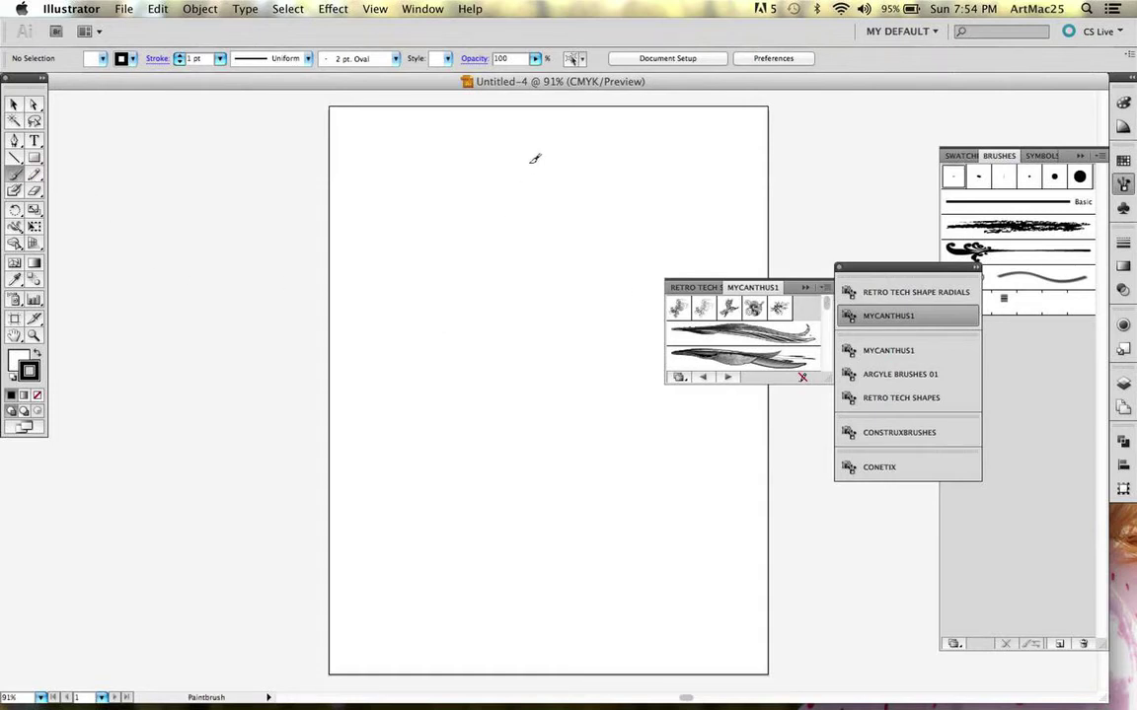
{"action": "mouse_move", "coordinate": [529, 164]}
{"action": "left_mouse_down"}
{"action": "mouse_move", "coordinate": [498, 232]}
{"action": "mouse_move", "coordinate": [512, 500]}
{"action": "left_mouse_up"}
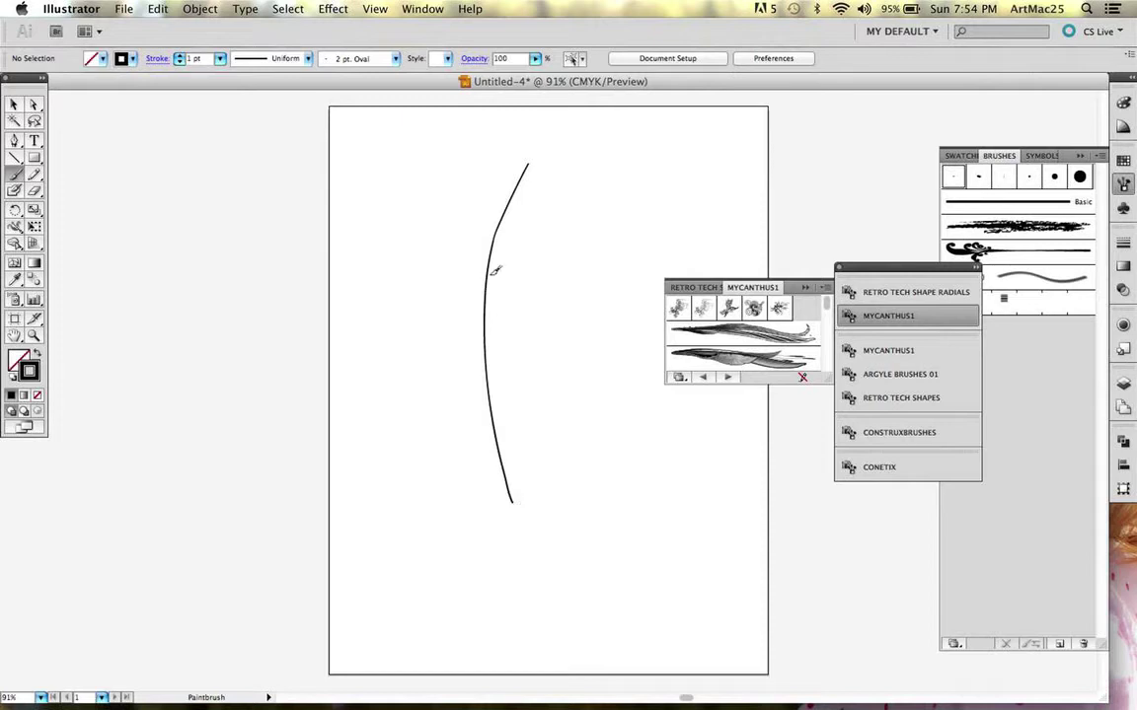
{"action": "key", "text": "v"}
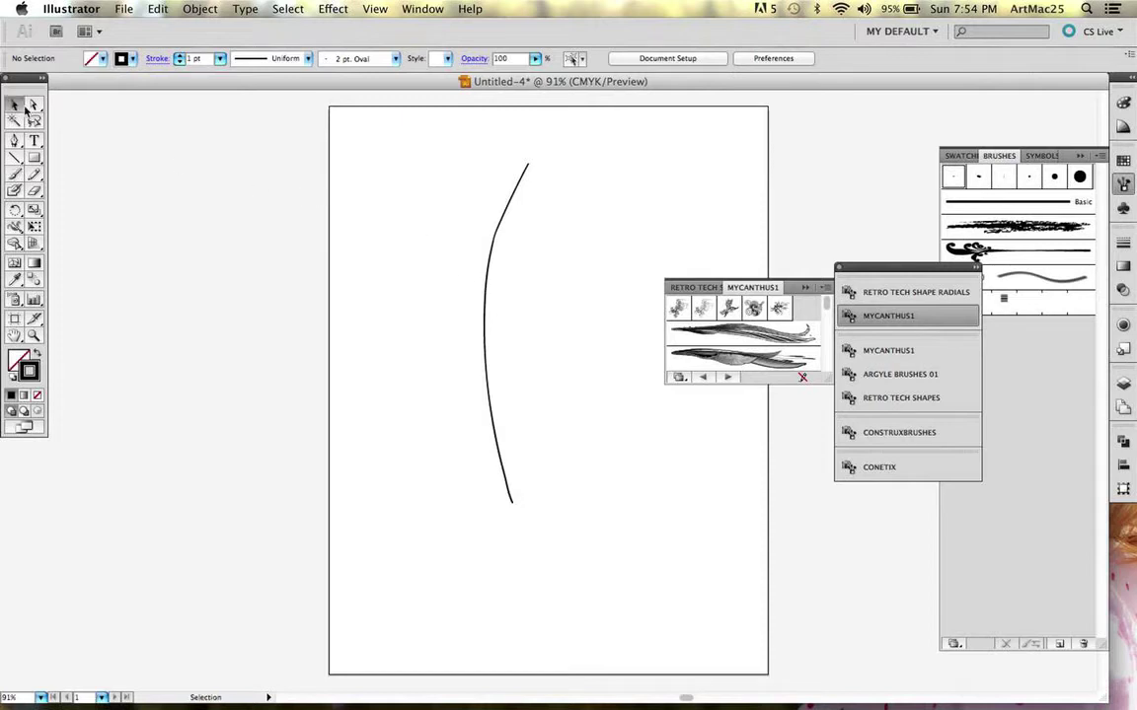
{"action": "left_click", "coordinate": [485, 305]}
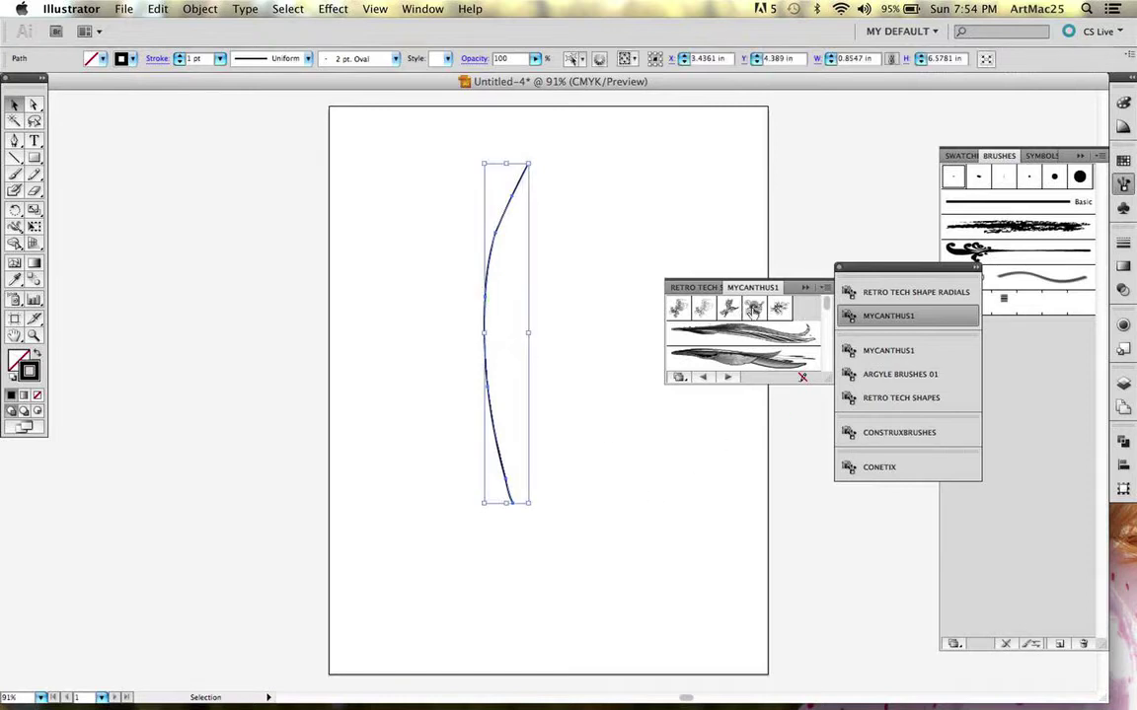
{"action": "left_click", "coordinate": [753, 310]}
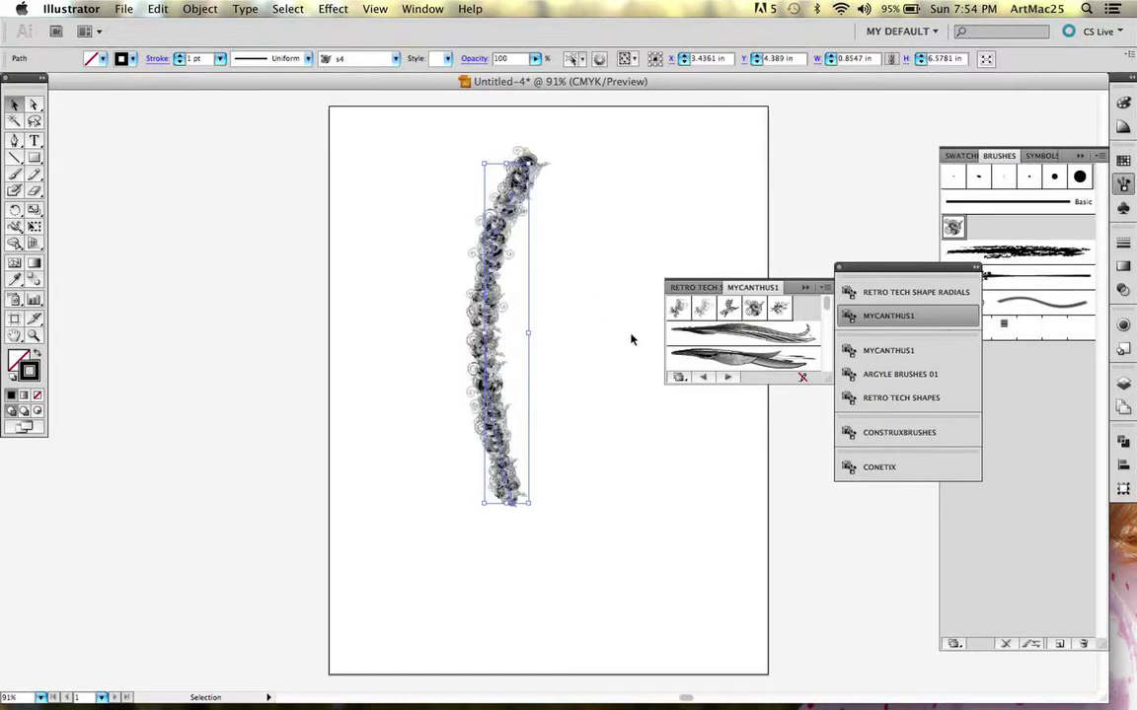
Step: Set the stroke weight of the s4 scatter-brush path to 3 pt
{"action": "key", "text": "z"}
{"action": "mouse_move", "coordinate": [413, 154]}
{"action": "left_mouse_down"}
{"action": "mouse_move", "coordinate": [477, 237]}
{"action": "mouse_move", "coordinate": [602, 320]}
{"action": "left_mouse_up"}
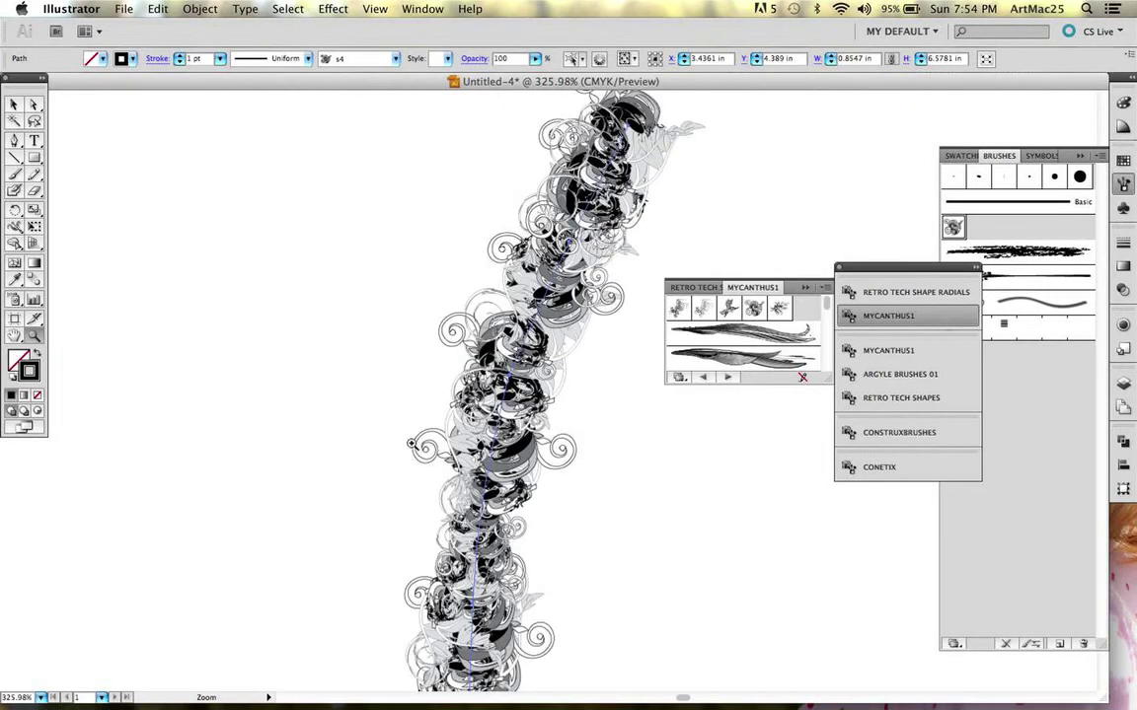
{"action": "left_click_drag", "start_coordinate": [341, 313], "coordinate": [660, 548]}
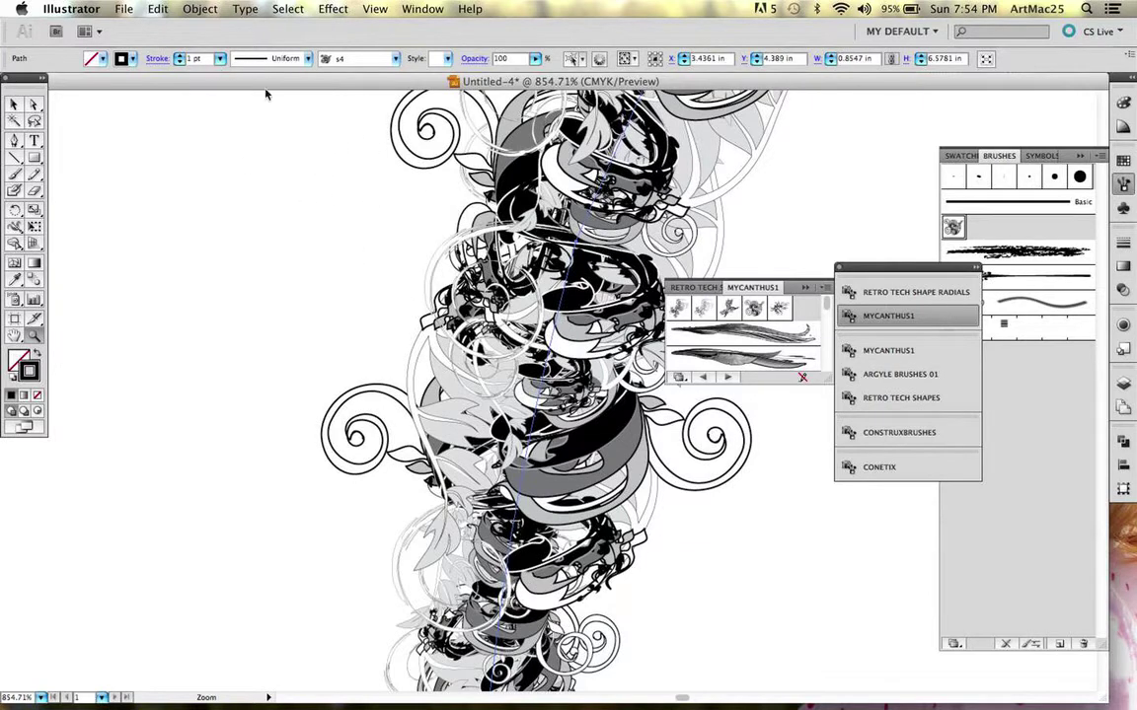
{"action": "left_click", "coordinate": [221, 59]}
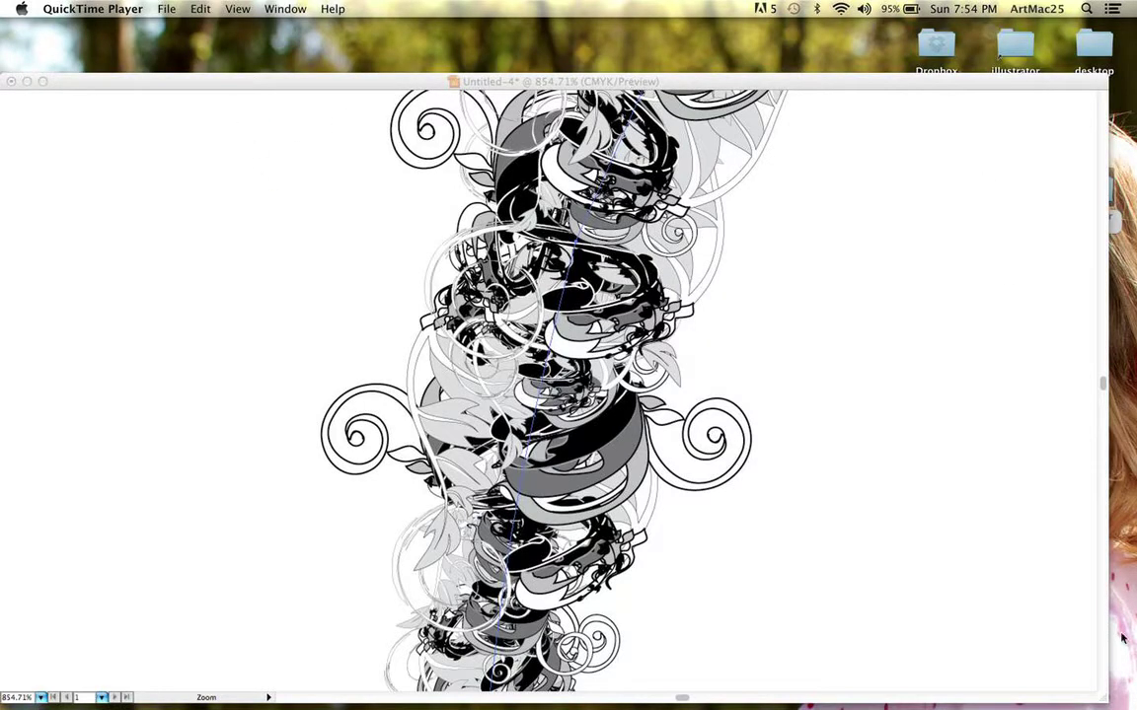
{"action": "left_click", "coordinate": [337, 79]}
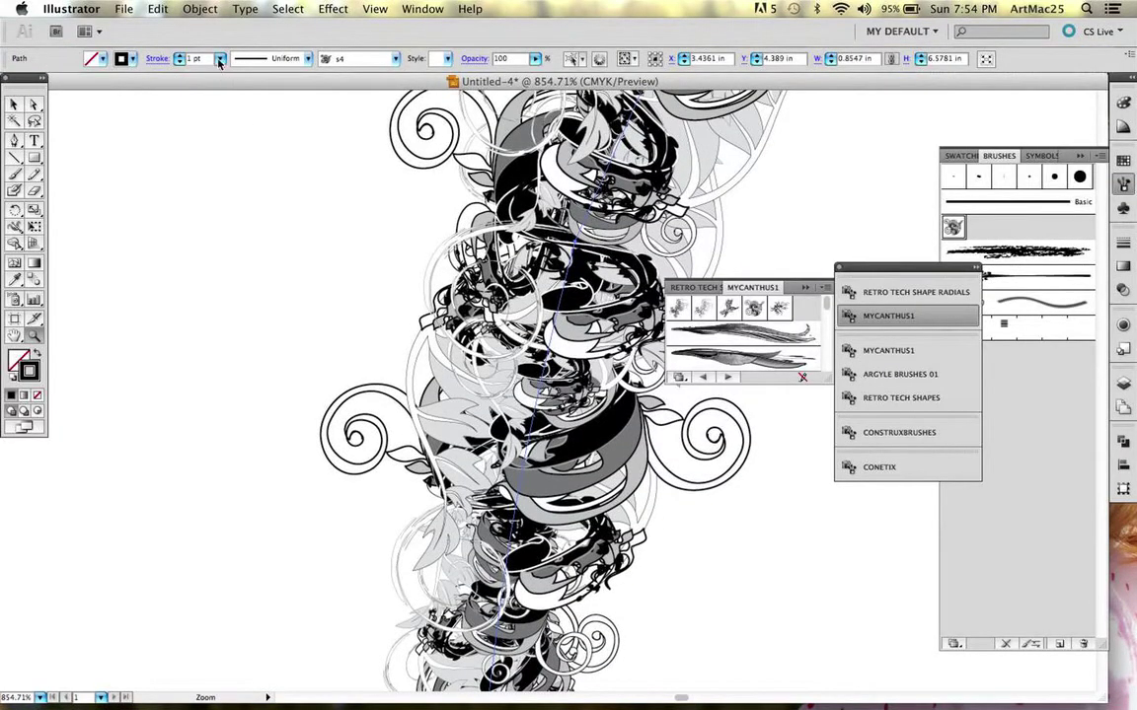
{"action": "left_click", "coordinate": [218, 59]}
{"action": "left_click", "coordinate": [211, 88]}
{"action": "left_click", "coordinate": [330, 242]}
{"action": "key", "text": "super+minus"}
{"action": "key", "text": "super+minus"}
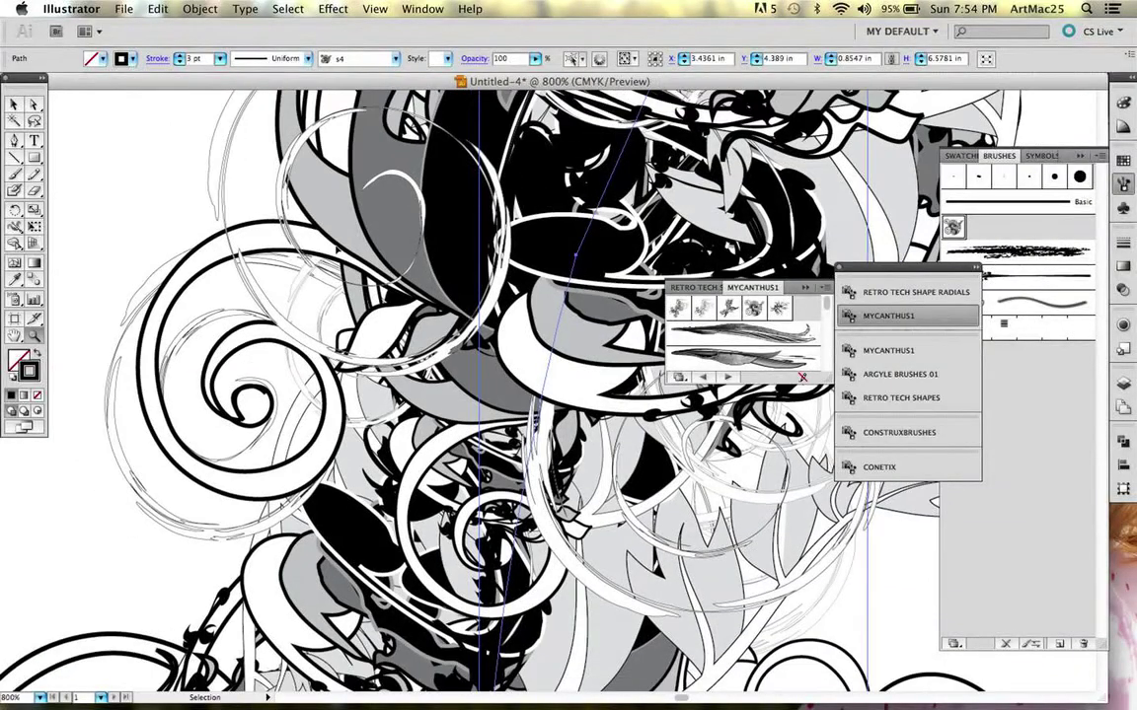
{"action": "key", "text": "super+minus"}
{"action": "key", "text": "super+minus"}
{"action": "key", "text": "super+minus"}
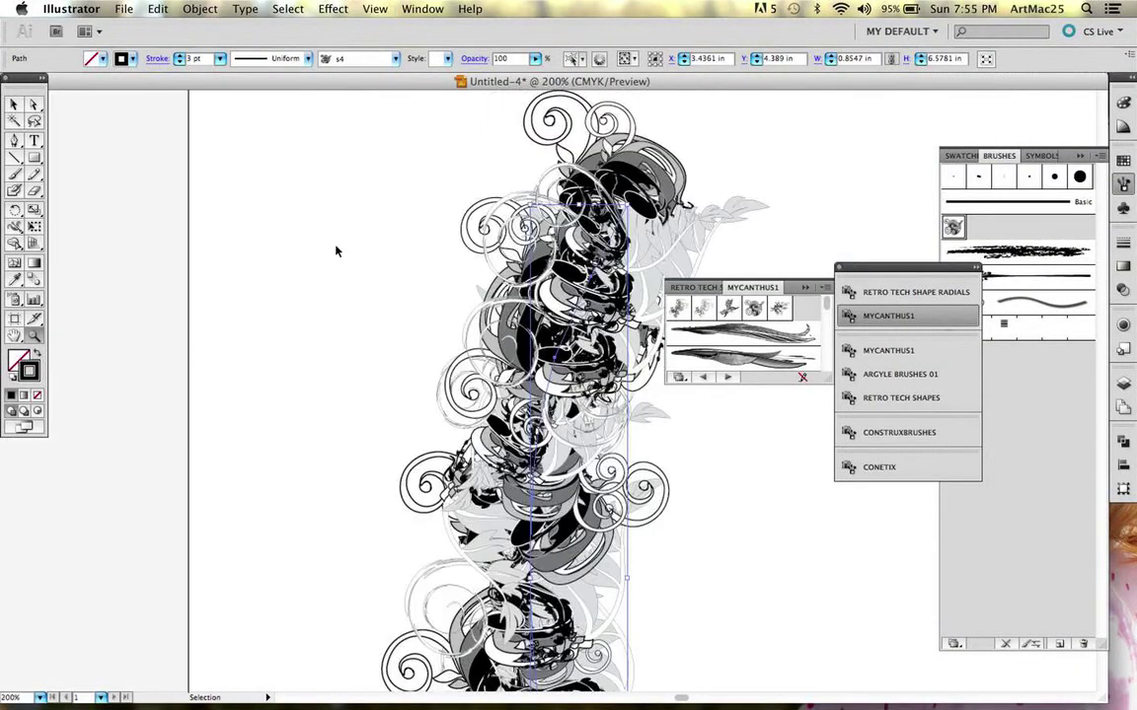
Step: Move the scatter-brush path about 1.5 in left and 0.48 in up on the artboard
{"action": "key", "text": "v"}
{"action": "left_click_drag", "start_coordinate": [542, 380], "coordinate": [368, 275]}
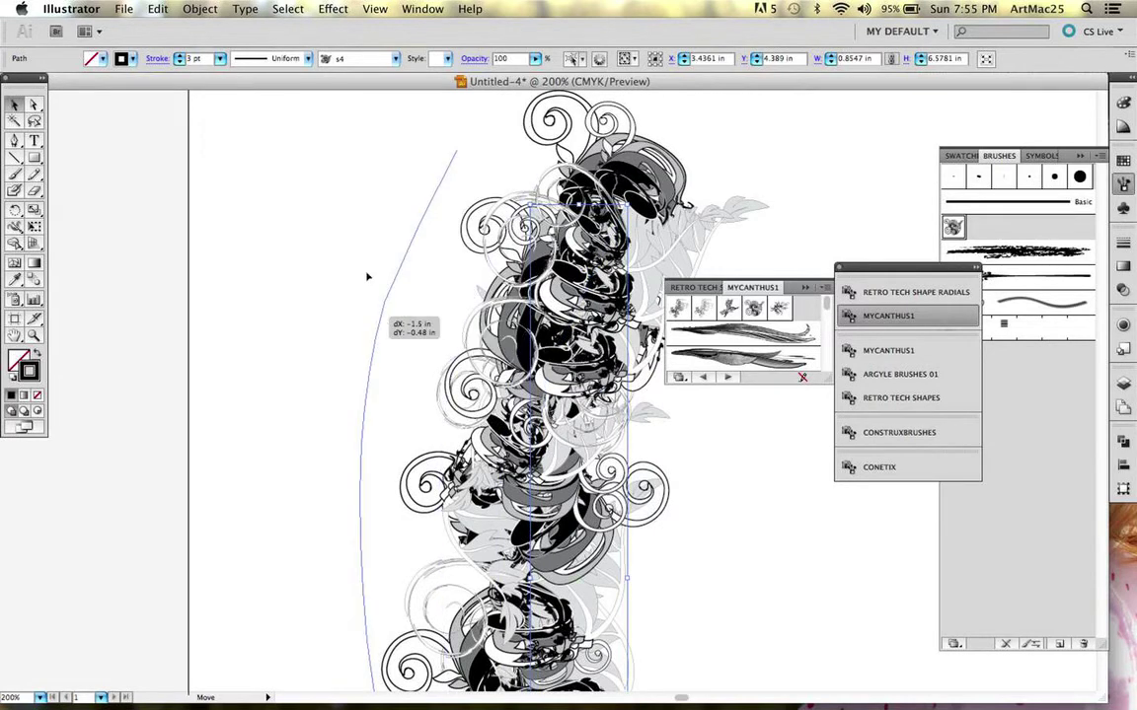
{"action": "key", "text": "super+0"}
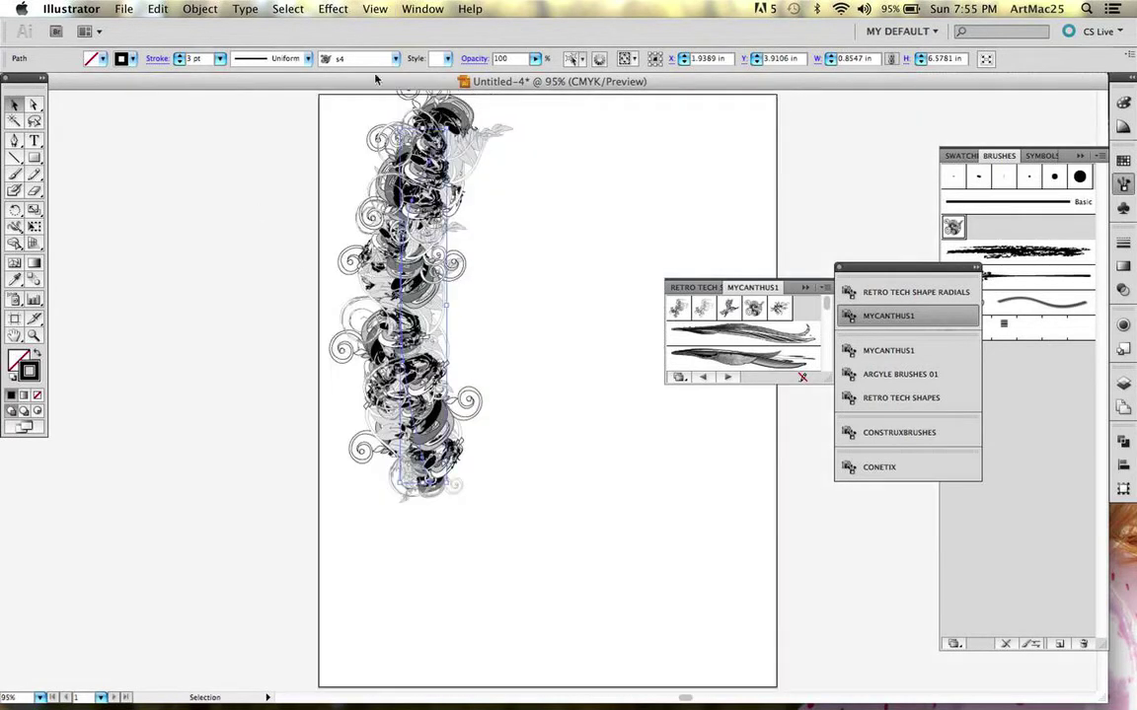
Step: Paint a second curved stroke, about 1.61 in wide by 8.92 in tall, beside the first and apply the second Mycanthus1 art brush to it
{"action": "left_click", "coordinate": [16, 177]}
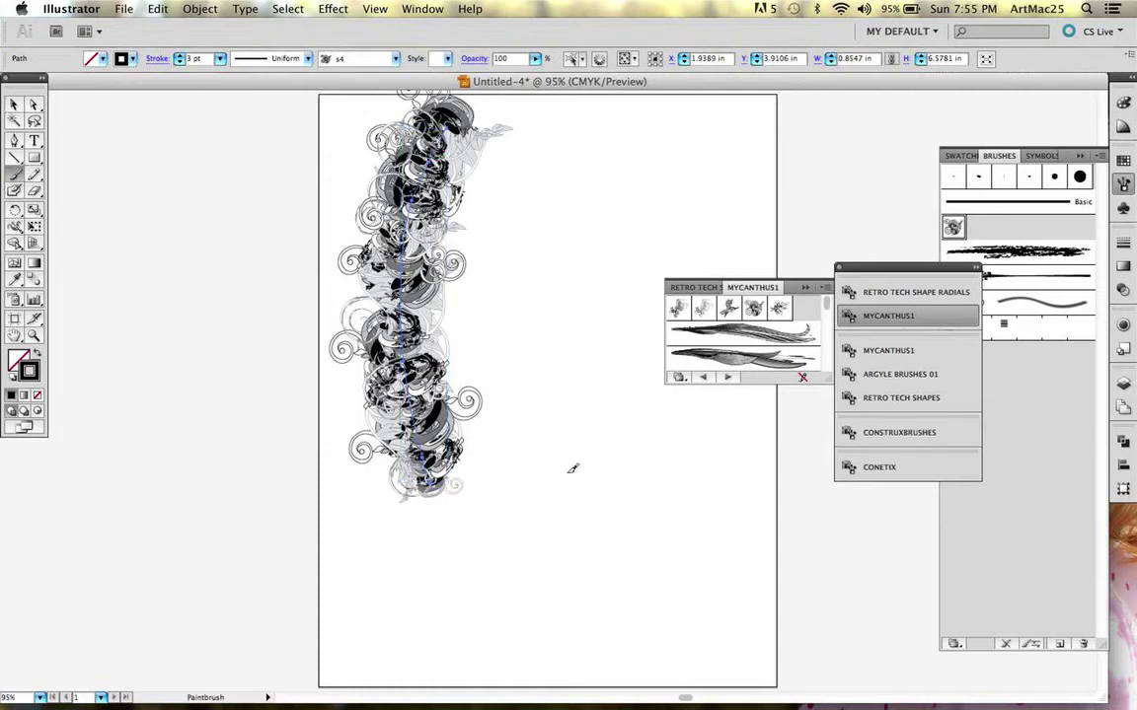
{"action": "left_click_drag", "start_coordinate": [646, 99], "coordinate": [604, 681]}
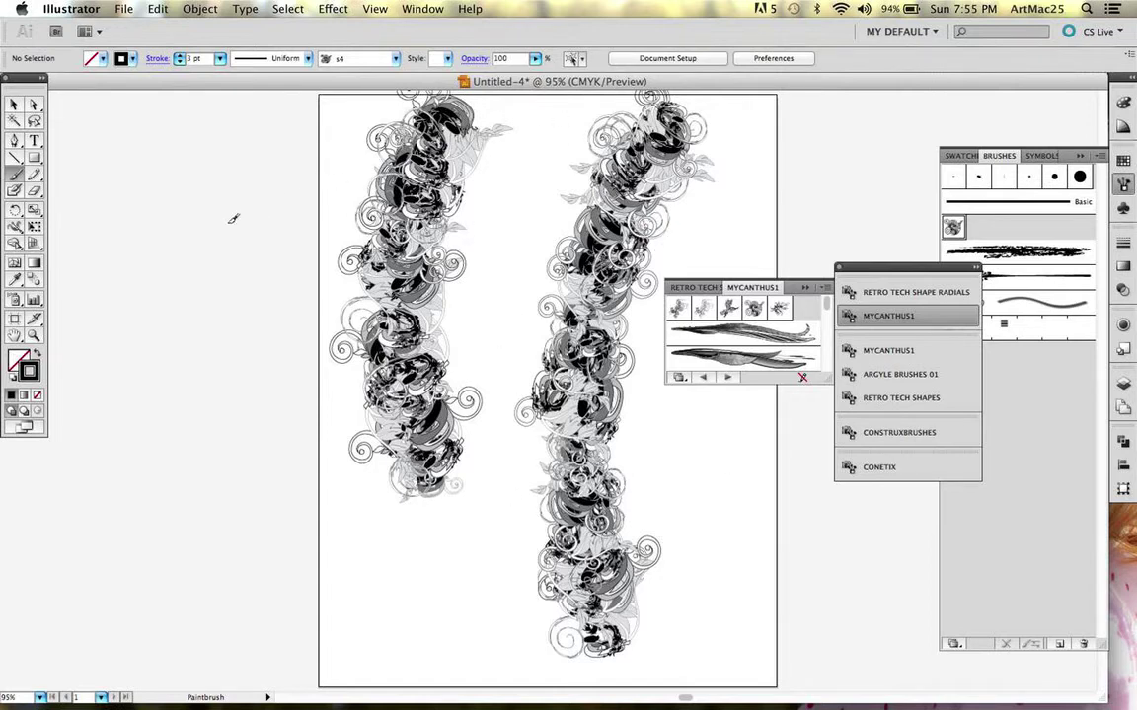
{"action": "left_click", "coordinate": [14, 104]}
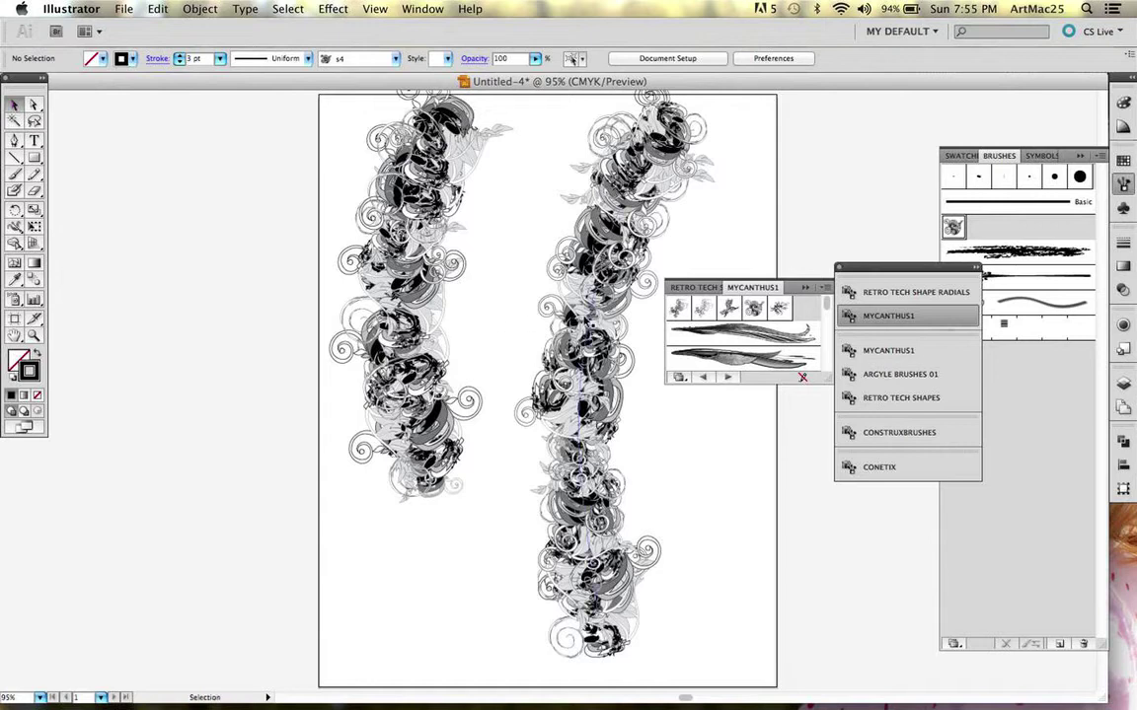
{"action": "left_click", "coordinate": [584, 394]}
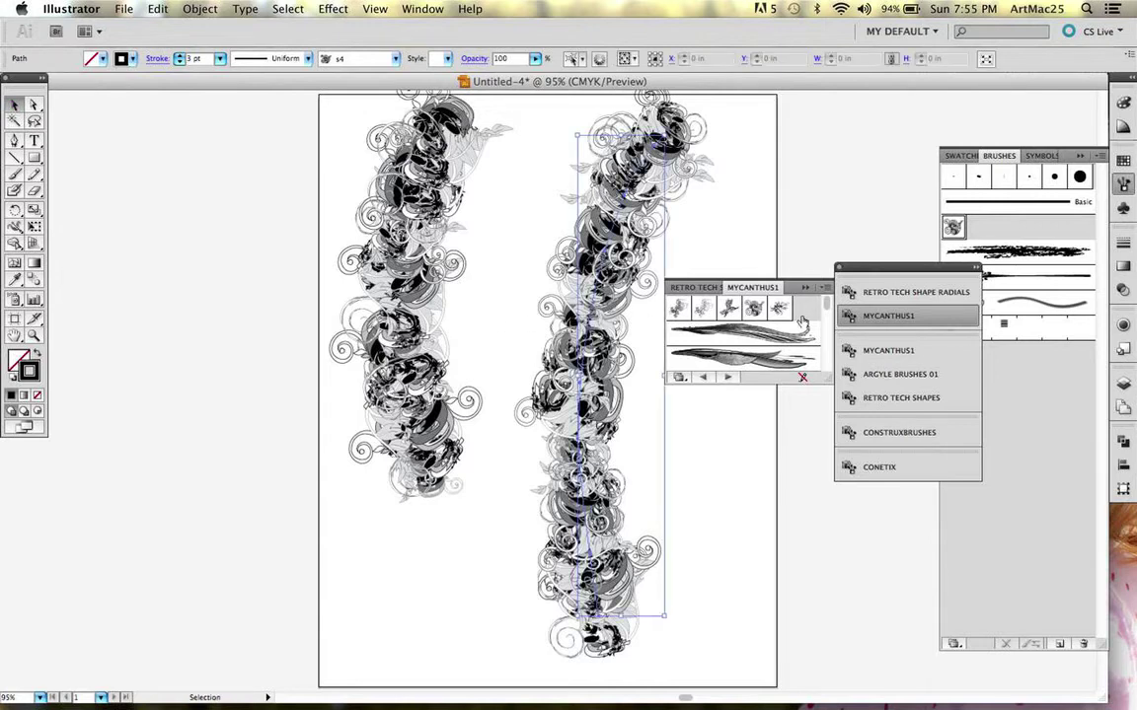
{"action": "left_click", "coordinate": [730, 364]}
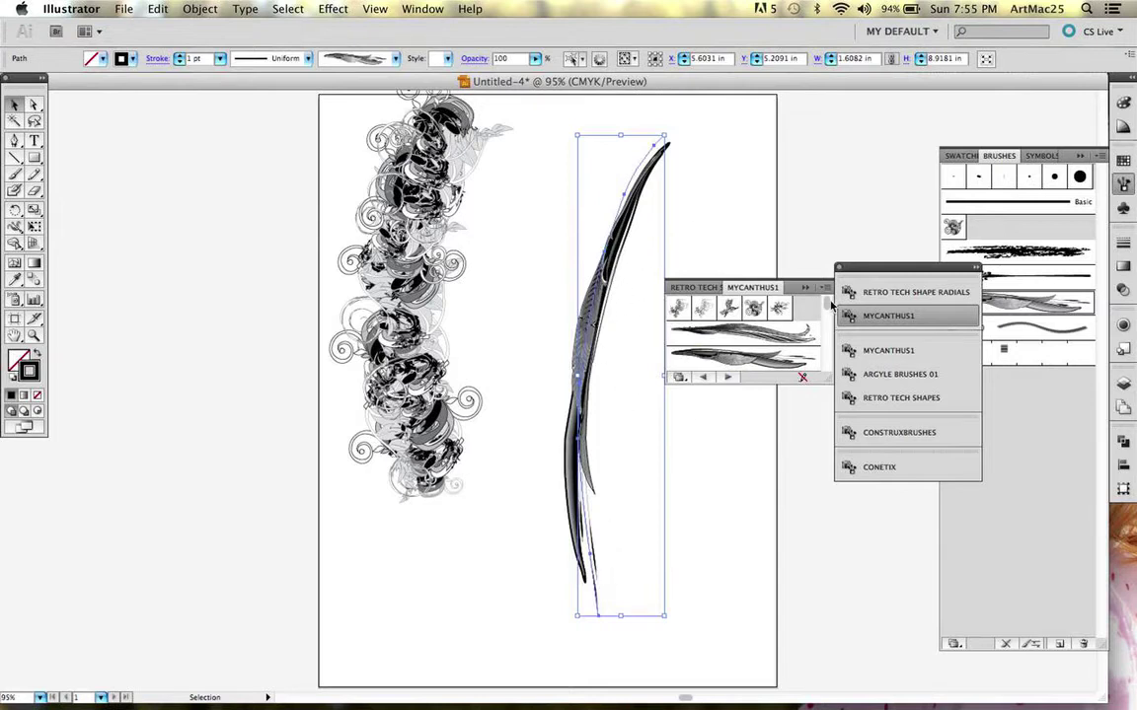
Step: Change the second stroke to the Mycanthus1 art brush a4 and examine its detail up close
{"action": "scroll", "coordinate": [826, 325], "scroll_direction": "down", "scroll_amount": 2}
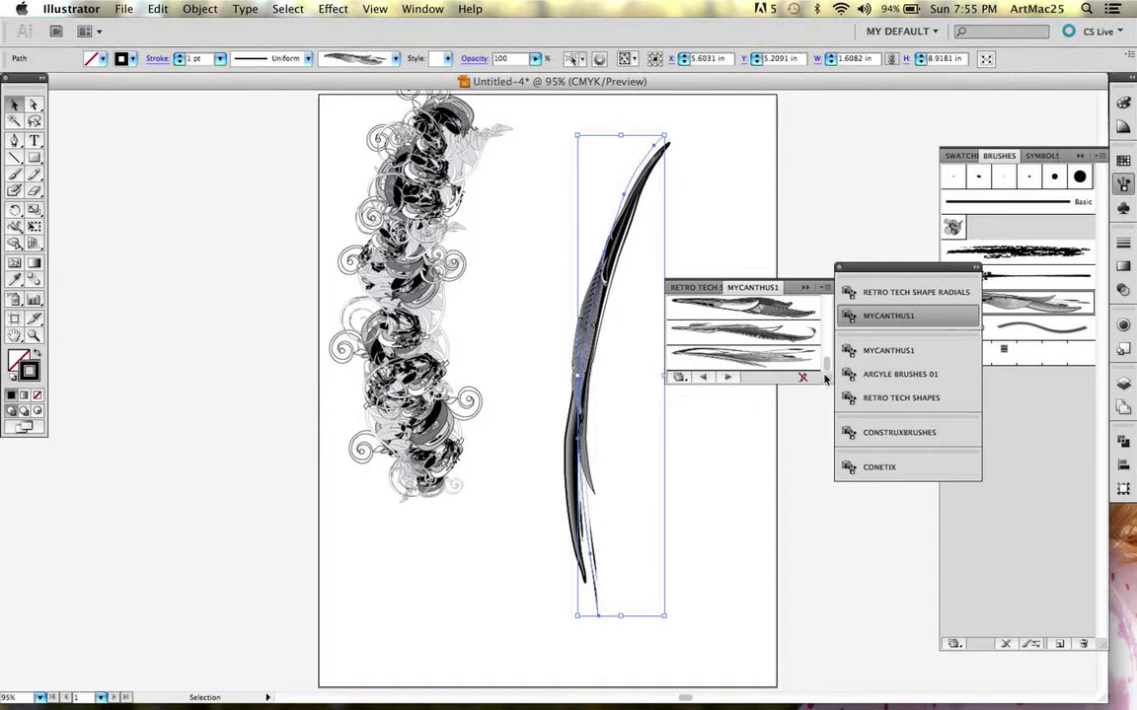
{"action": "left_click", "coordinate": [748, 337]}
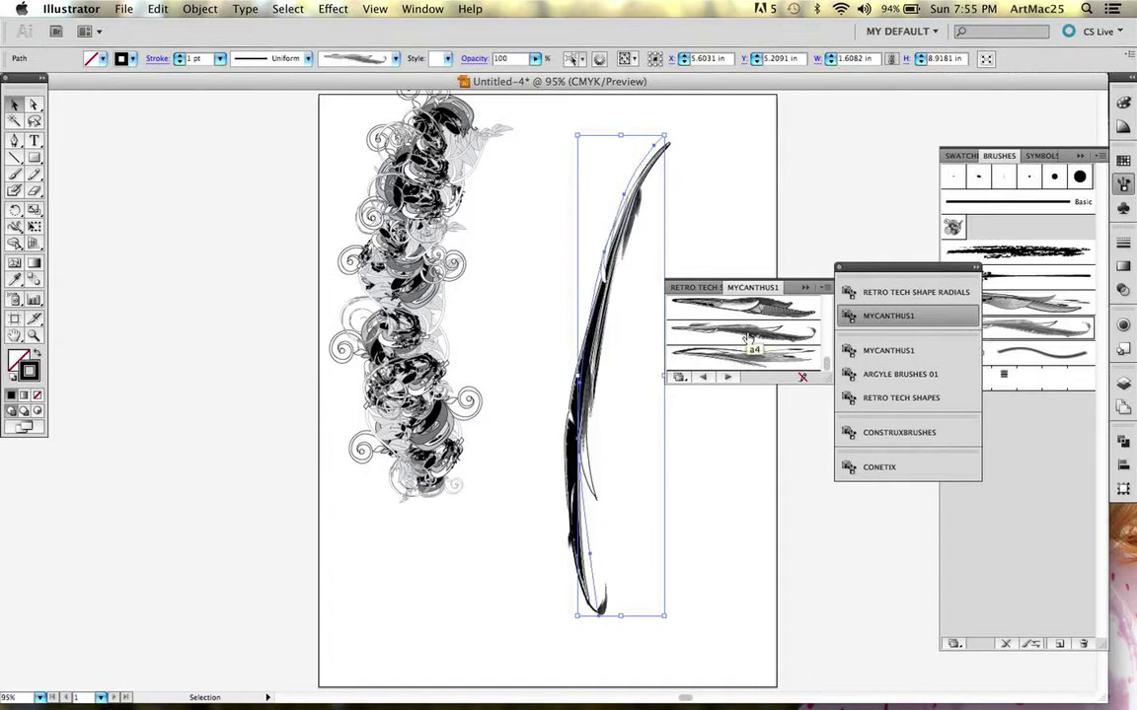
{"action": "key", "text": "z"}
{"action": "left_click_drag", "start_coordinate": [564, 288], "coordinate": [742, 446]}
{"action": "scroll", "coordinate": [266, 492], "scroll_direction": "down", "scroll_amount": 5}
{"action": "scroll", "coordinate": [267, 492], "scroll_direction": "left", "scroll_amount": 1}
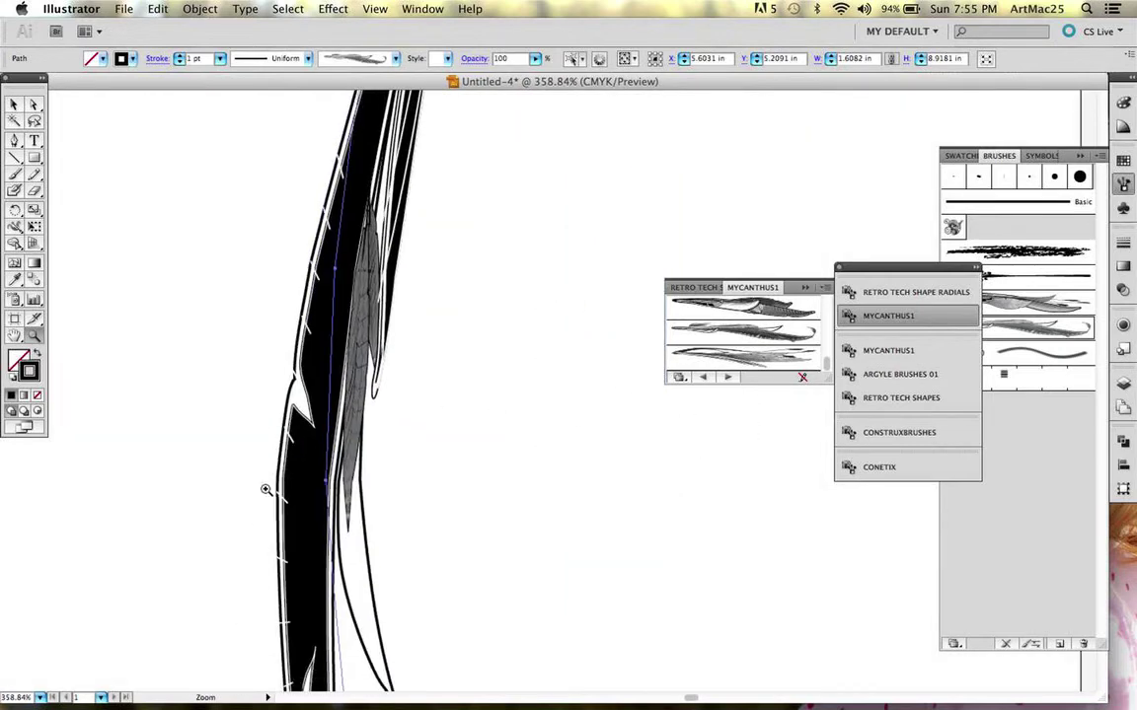
{"action": "mouse_move", "coordinate": [249, 255]}
{"action": "left_mouse_down"}
{"action": "mouse_move", "coordinate": [382, 368]}
{"action": "mouse_move", "coordinate": [449, 405]}
{"action": "left_mouse_up"}
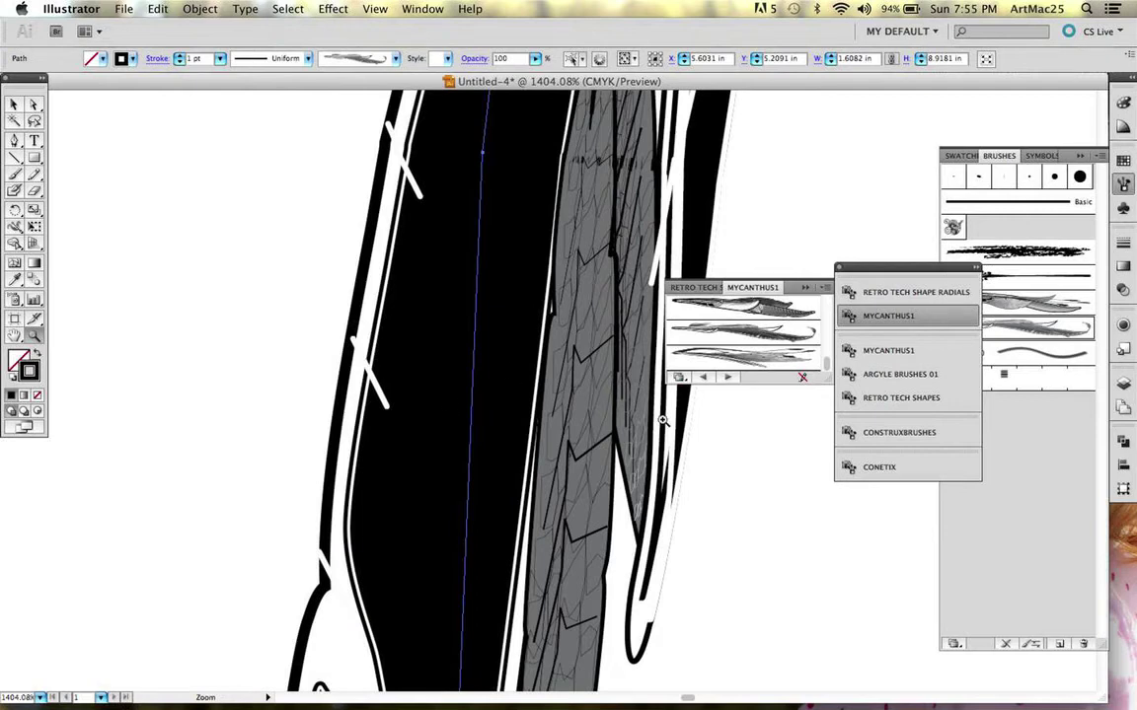
{"action": "key", "text": "super+0"}
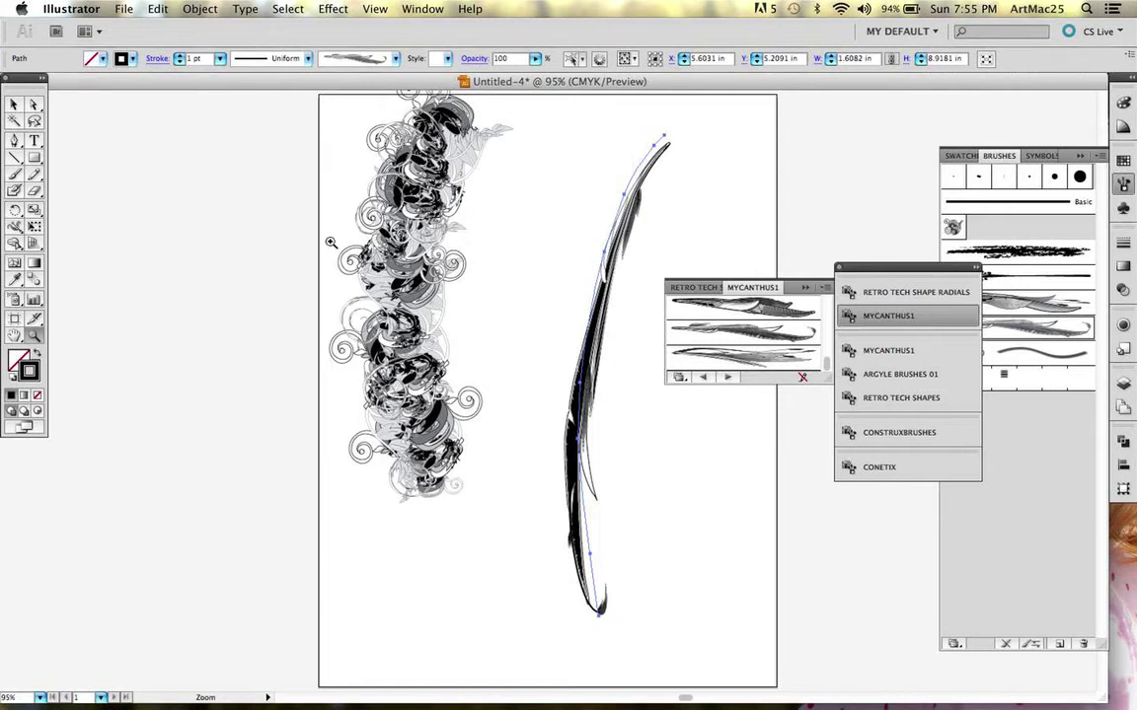
Step: Recolor the s4 scatter-brush stroke with the magenta swatch, then with the crimson swatch
{"action": "key", "text": "v"}
{"action": "left_click", "coordinate": [354, 235]}
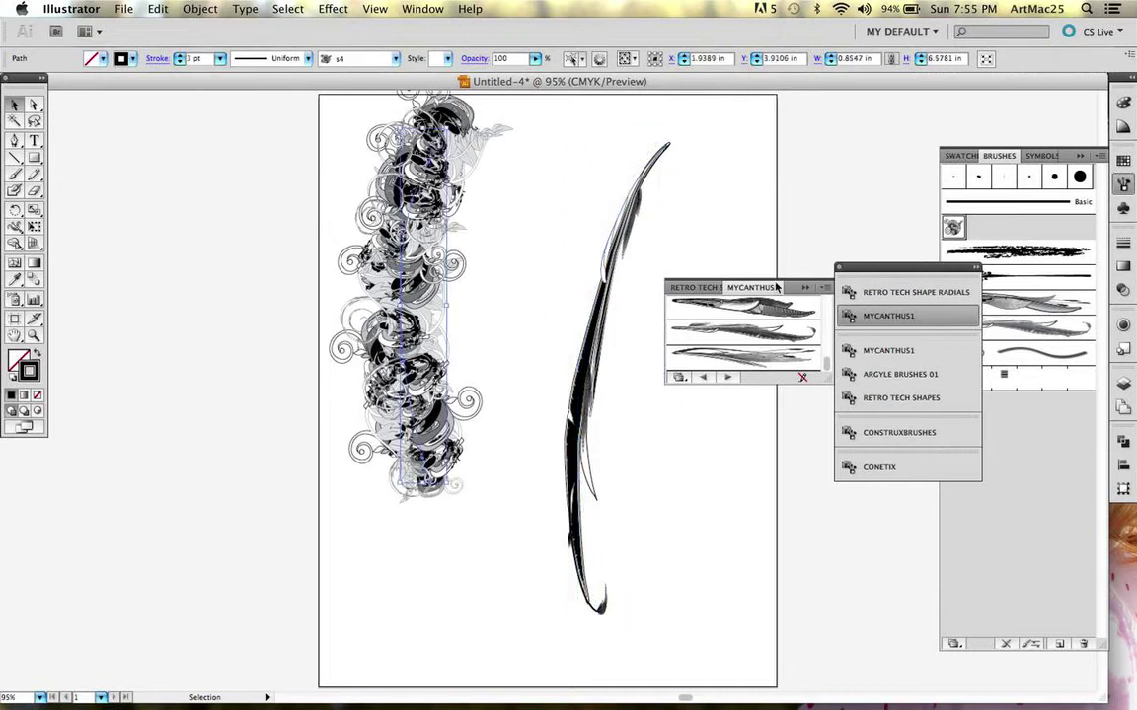
{"action": "left_click", "coordinate": [1123, 160]}
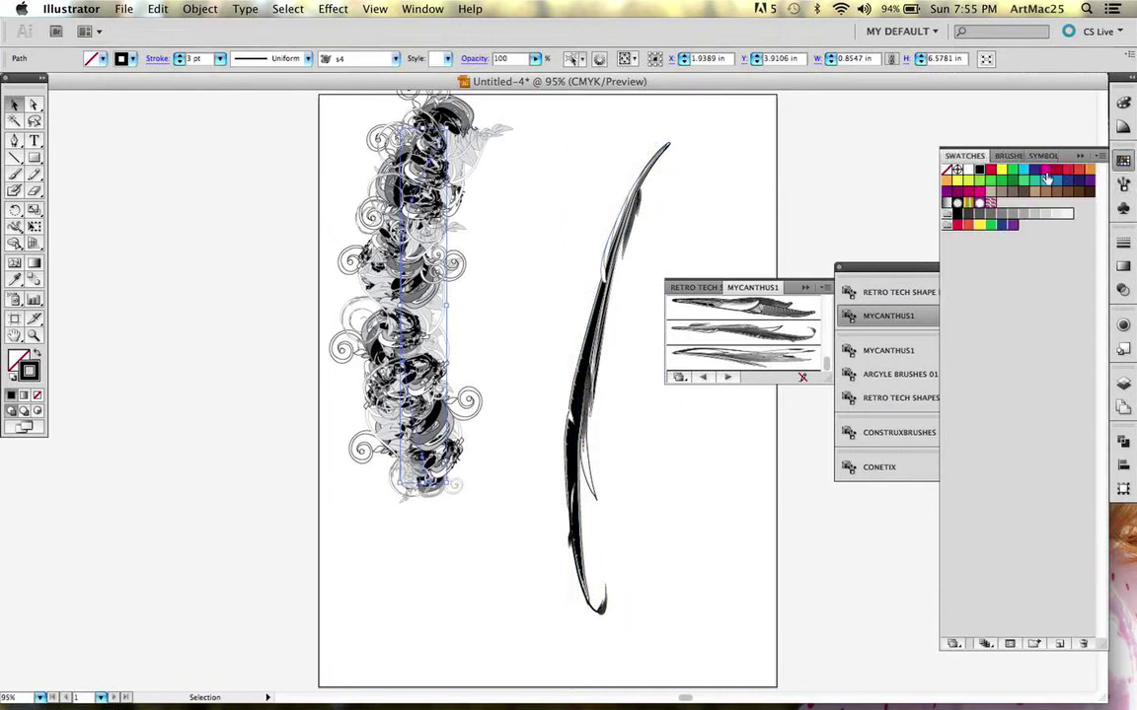
{"action": "left_click", "coordinate": [1049, 175]}
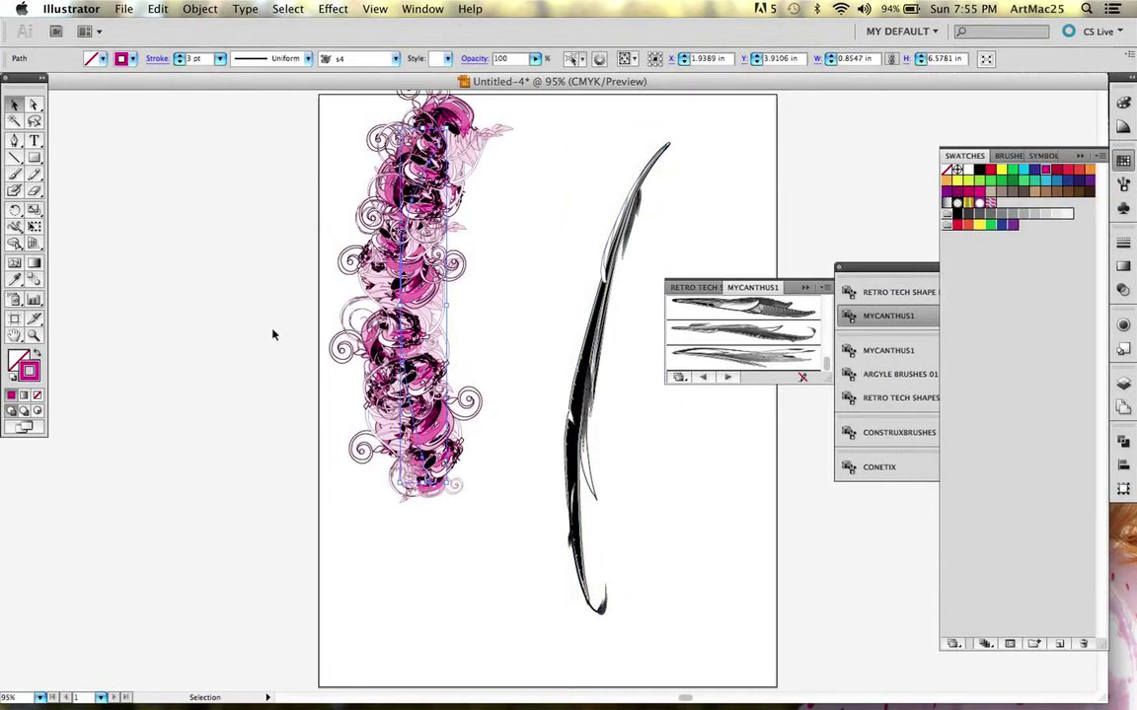
{"action": "left_click", "coordinate": [1061, 173]}
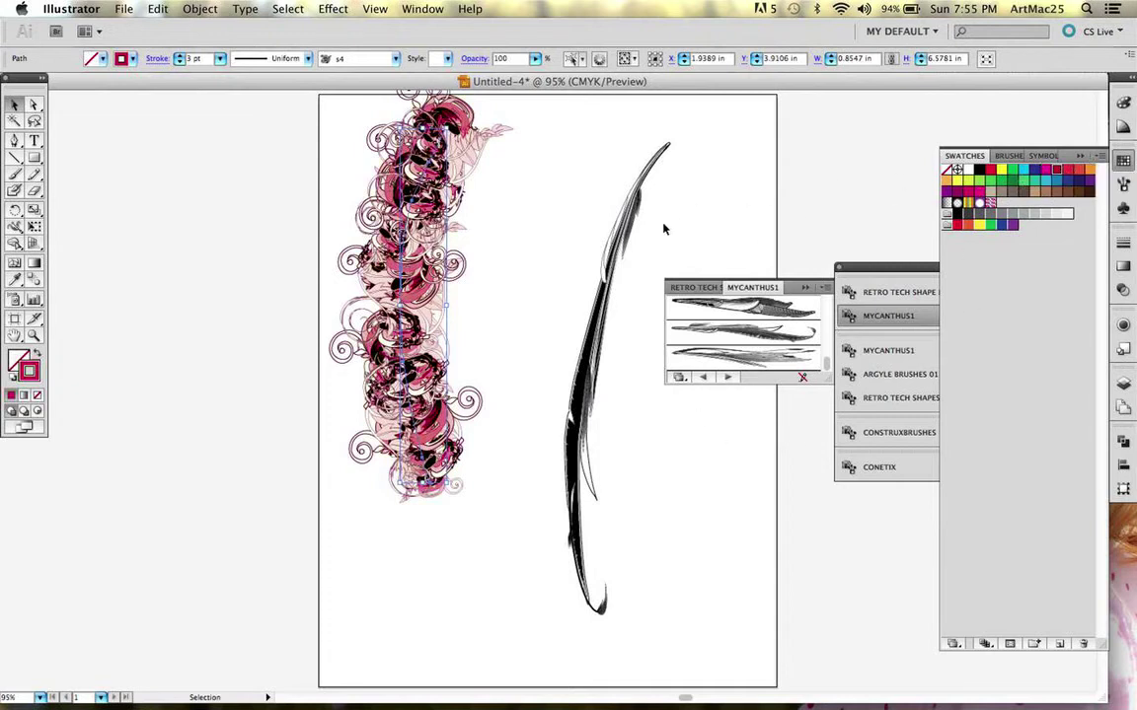
{"action": "left_click", "coordinate": [499, 213]}
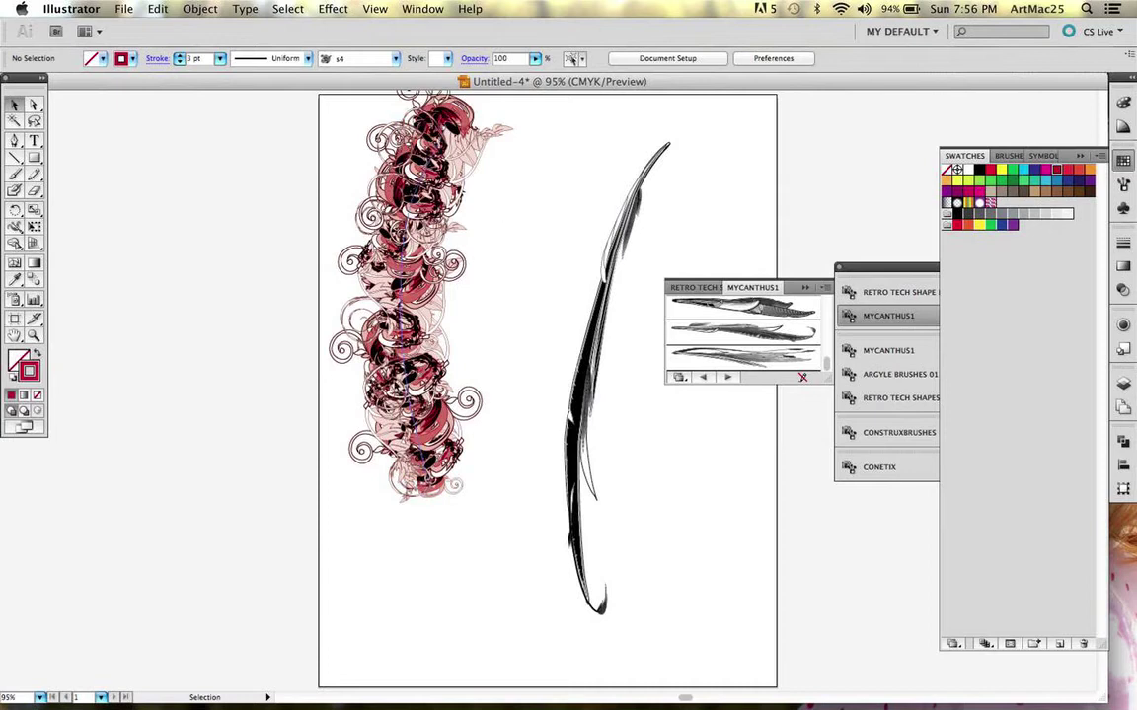
{"action": "left_click", "coordinate": [359, 234]}
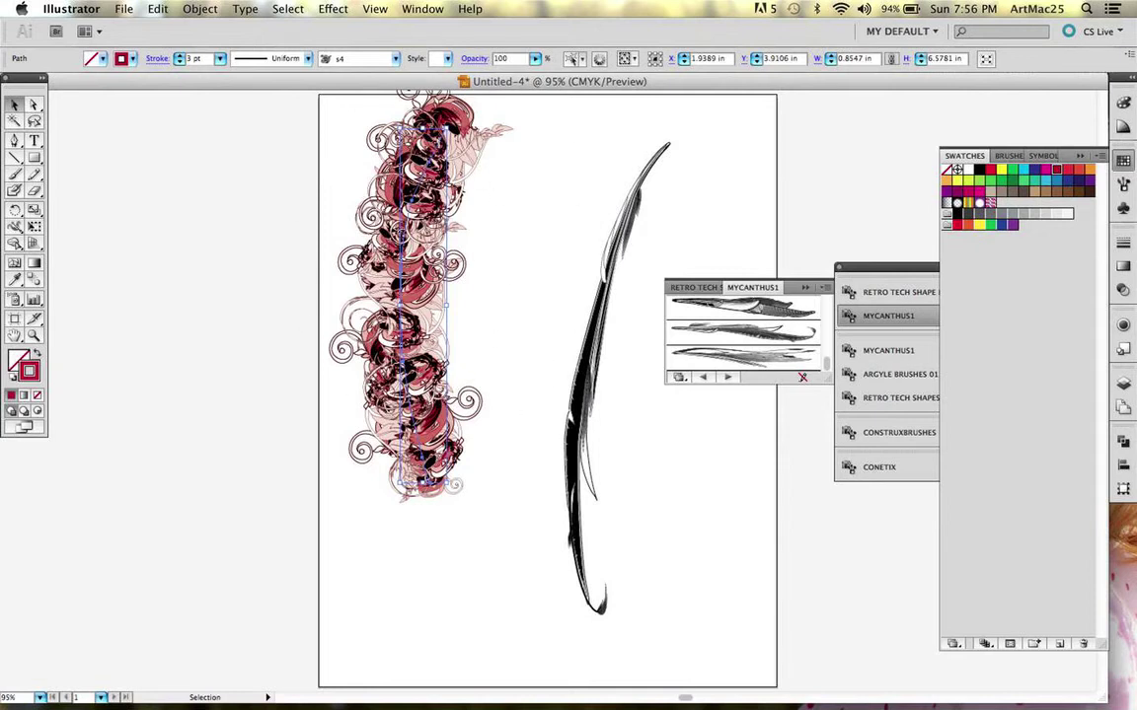
Step: Expand the appearance of the a4 art-brush stroke into editable paths and inspect them up close
{"action": "left_click", "coordinate": [589, 376]}
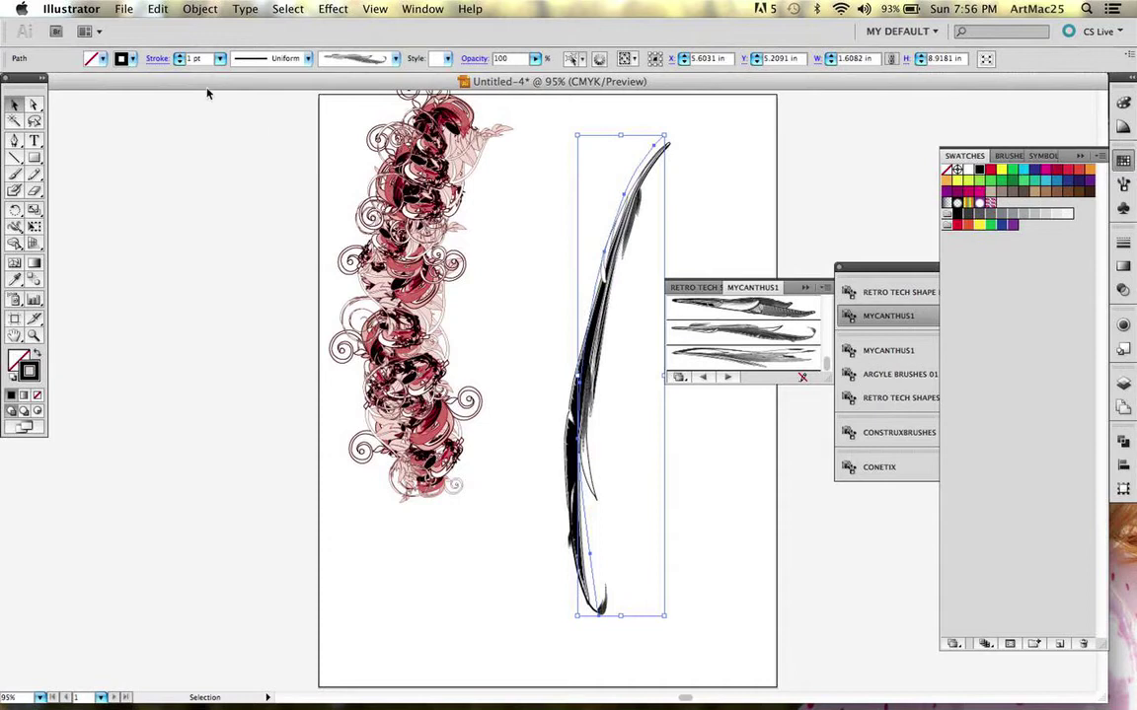
{"action": "left_click", "coordinate": [198, 10]}
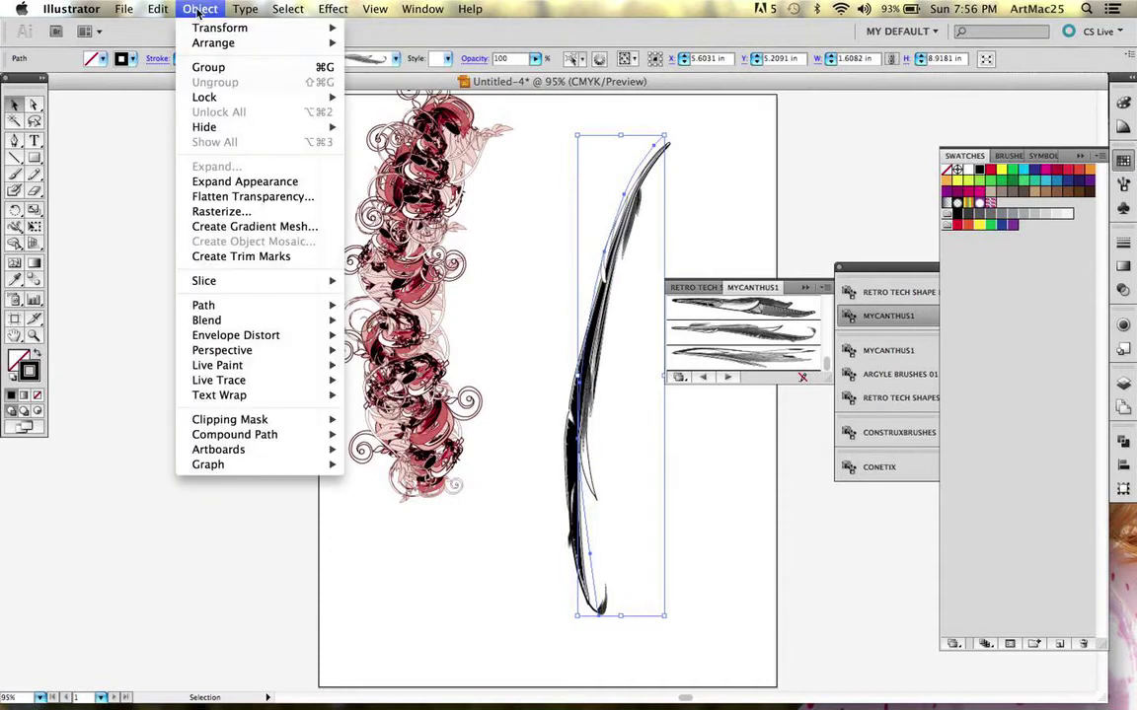
{"action": "left_click", "coordinate": [225, 184]}
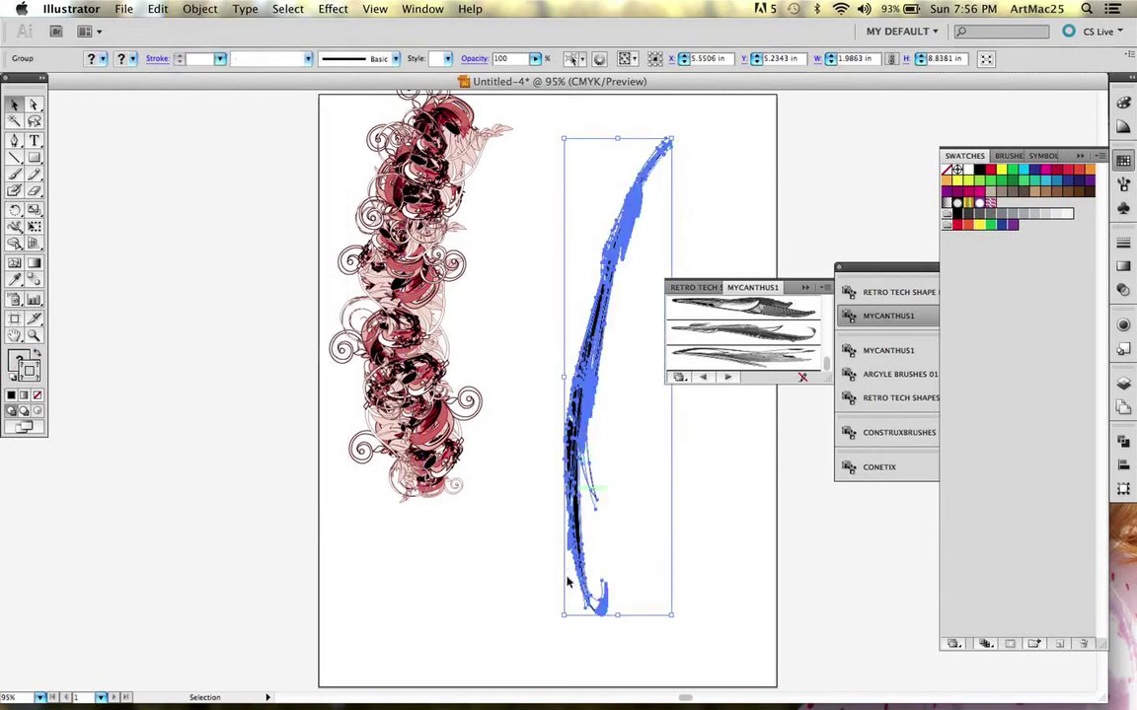
{"action": "key", "text": "z"}
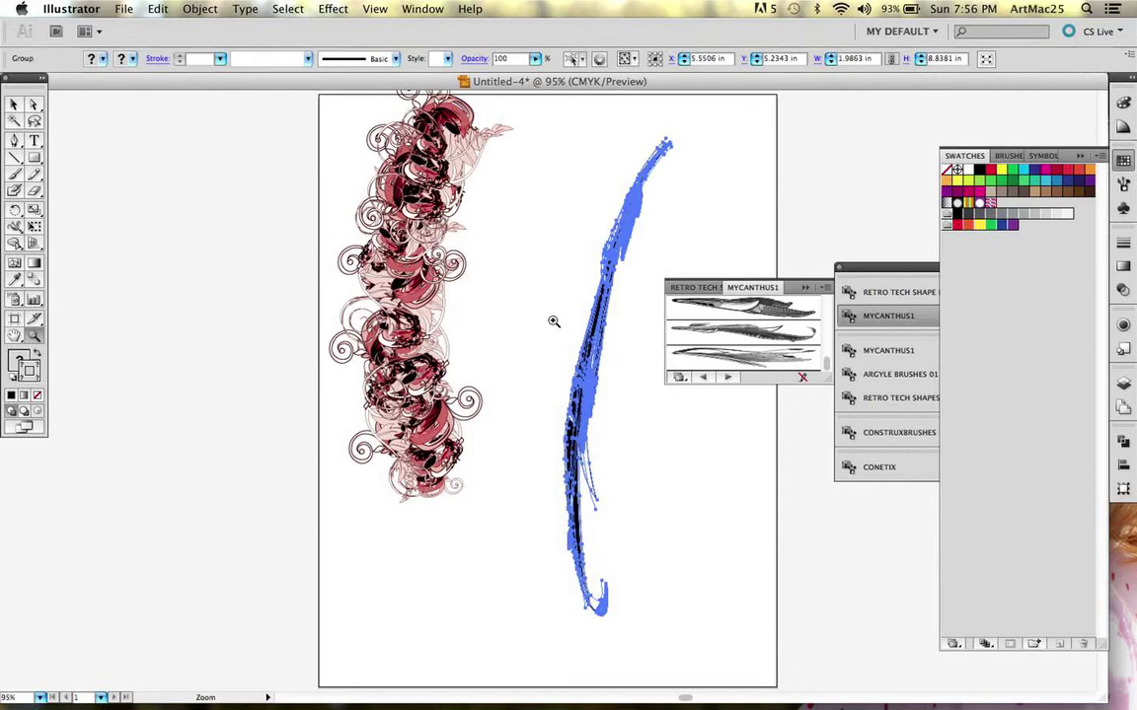
{"action": "left_click_drag", "start_coordinate": [543, 253], "coordinate": [649, 337]}
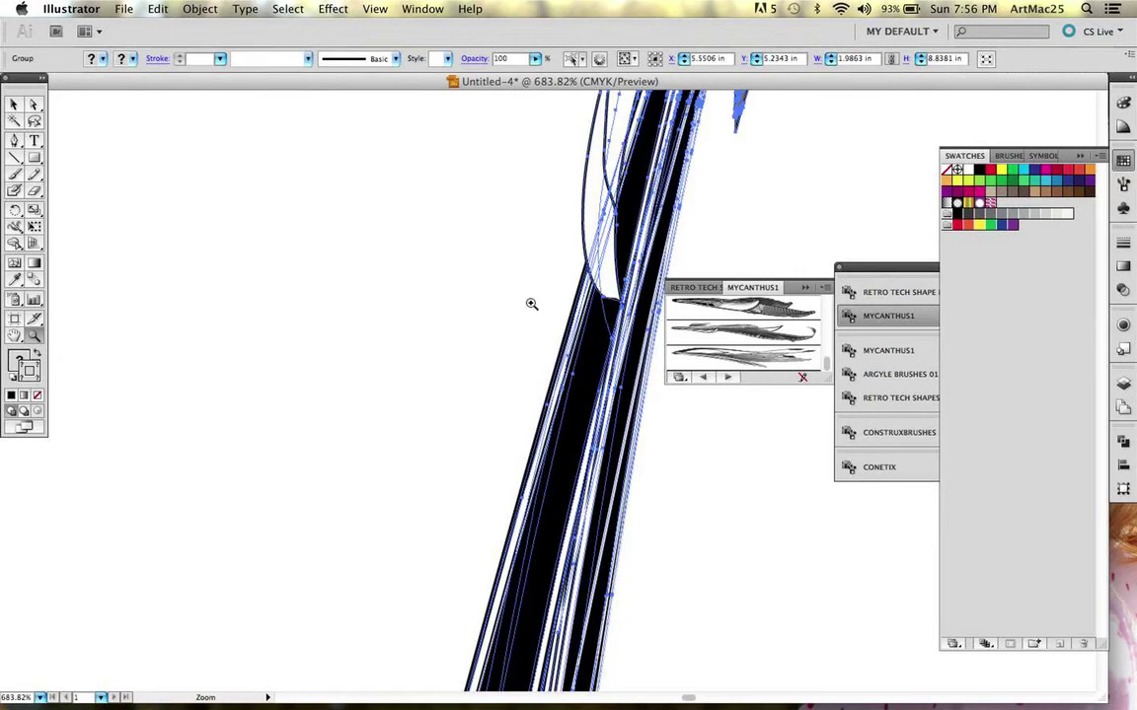
{"action": "key", "text": "super+0"}
{"action": "key", "text": "a"}
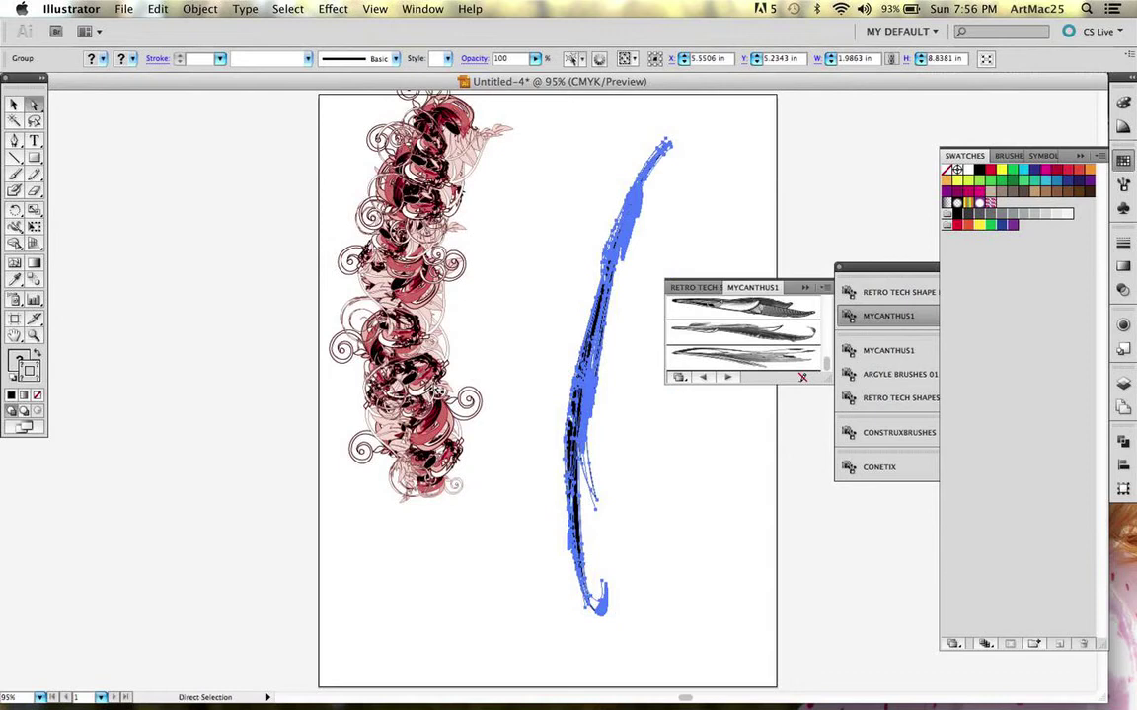
Step: Expand the appearance of the crimson s4 scatter-brush stroke into editable paths and inspect its upper part up close
{"action": "key", "text": "super+shift+a"}
{"action": "left_click", "coordinate": [362, 209]}
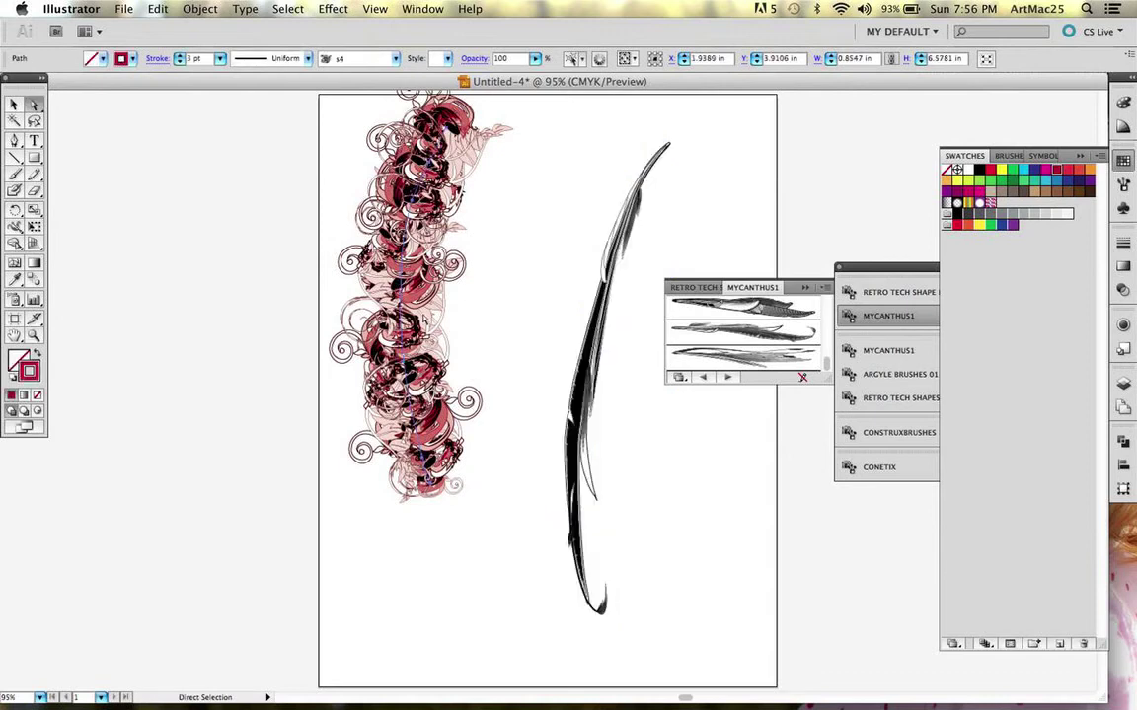
{"action": "left_click", "coordinate": [192, 9]}
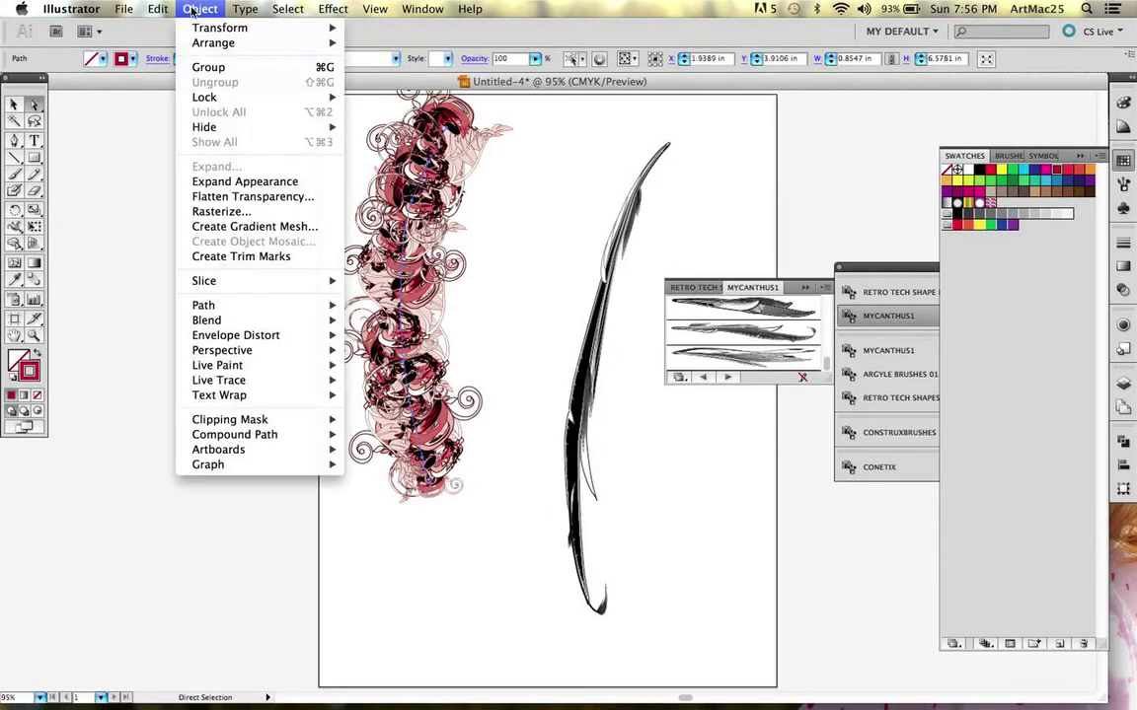
{"action": "left_click", "coordinate": [219, 183]}
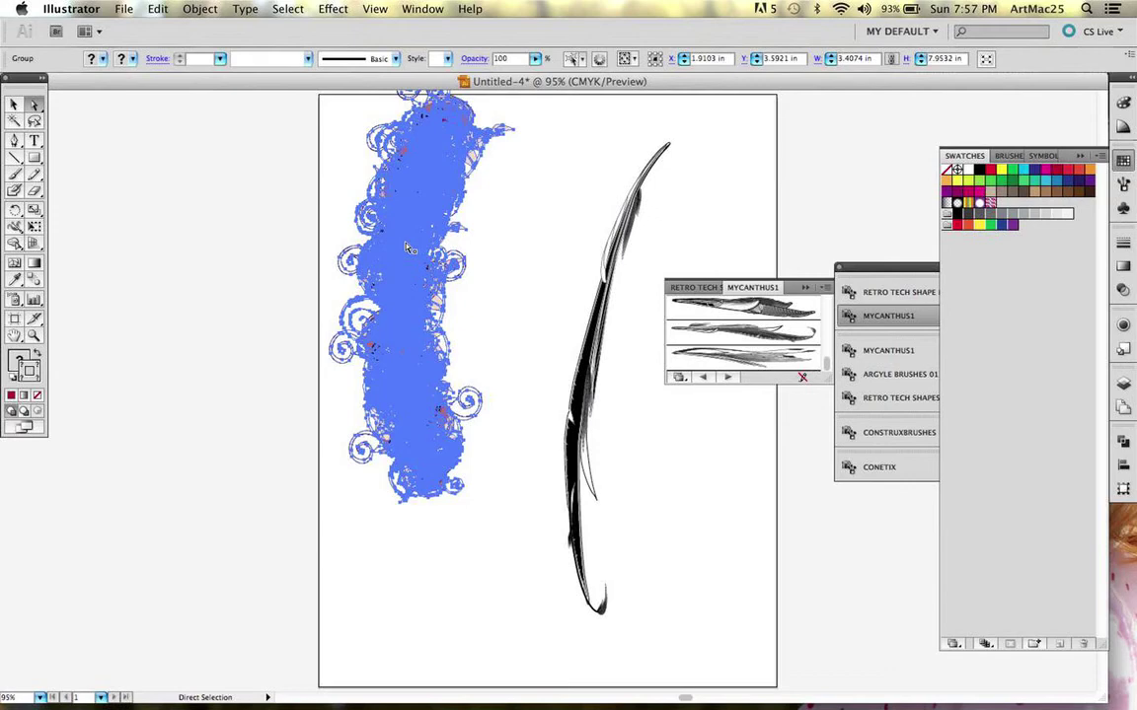
{"action": "key", "text": "z"}
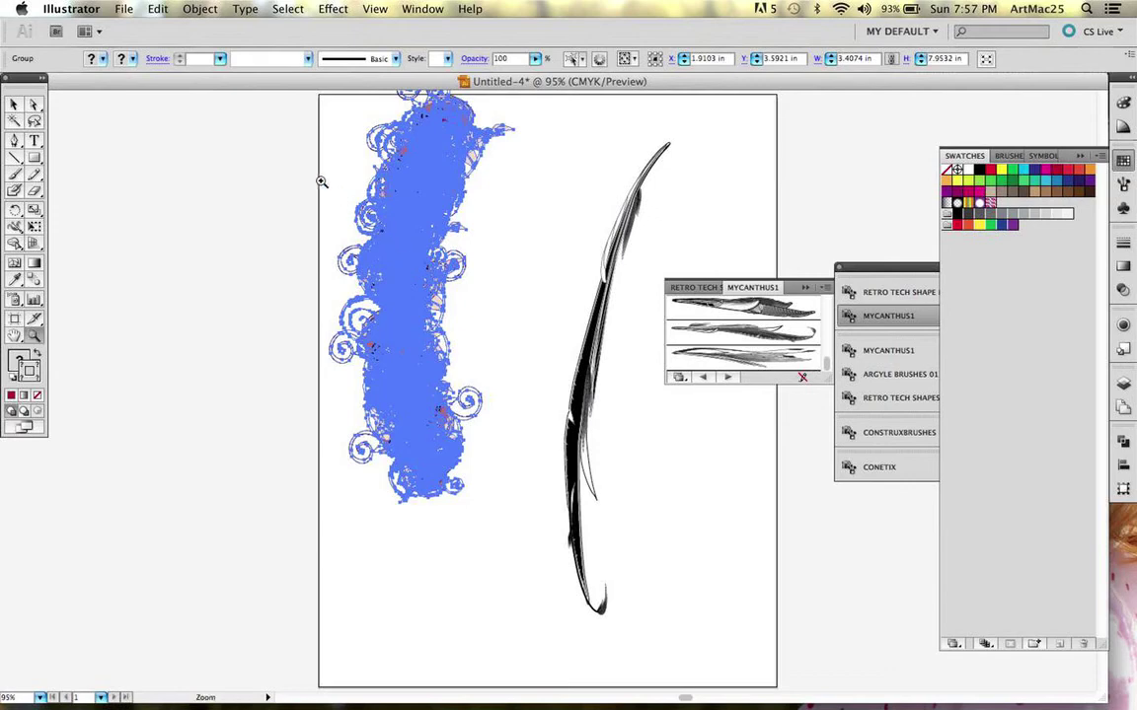
{"action": "left_click_drag", "start_coordinate": [323, 178], "coordinate": [481, 283]}
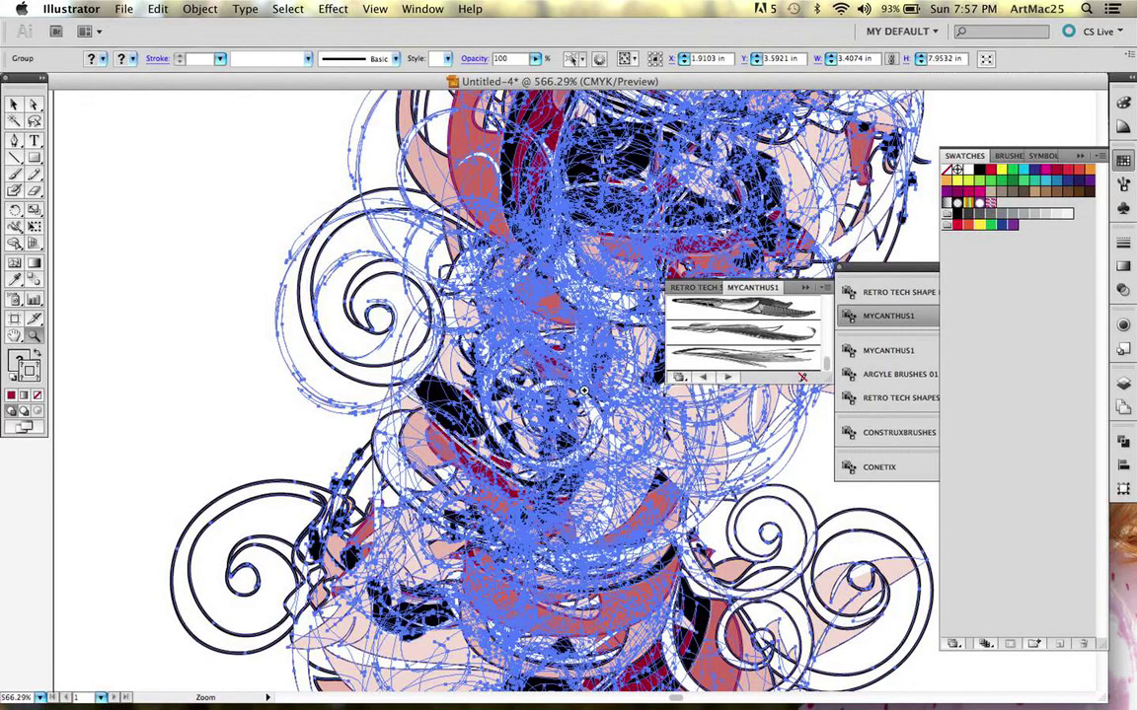
{"action": "scroll", "coordinate": [525, 353], "scroll_direction": "right", "scroll_amount": 5}
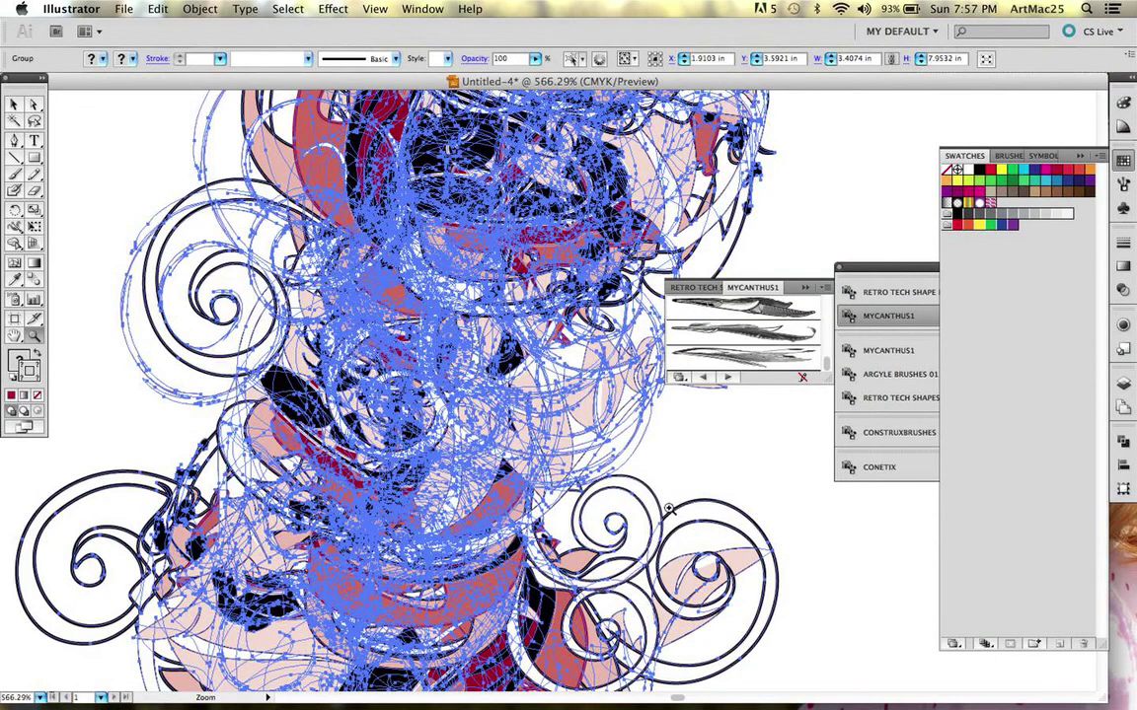
Step: Ungroup the expanded scatter-brush artwork into separate pieces and clear the selection
{"action": "key", "text": "a"}
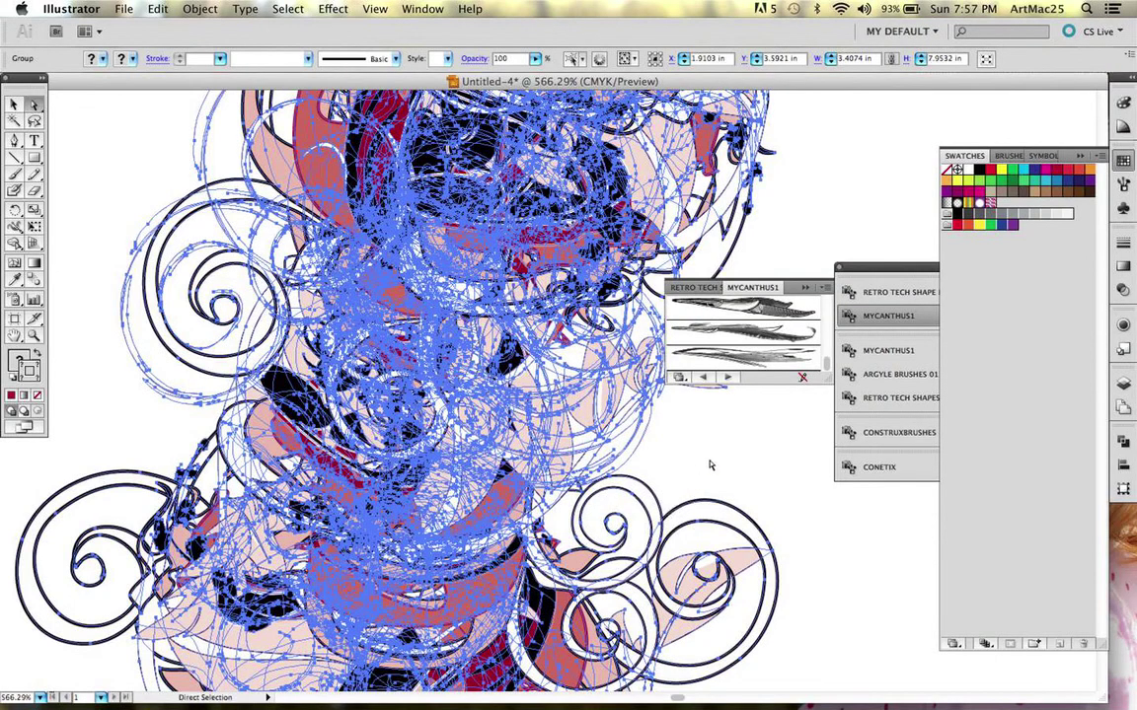
{"action": "key", "text": "v"}
{"action": "left_click", "coordinate": [690, 477]}
{"action": "key", "text": "super+a"}
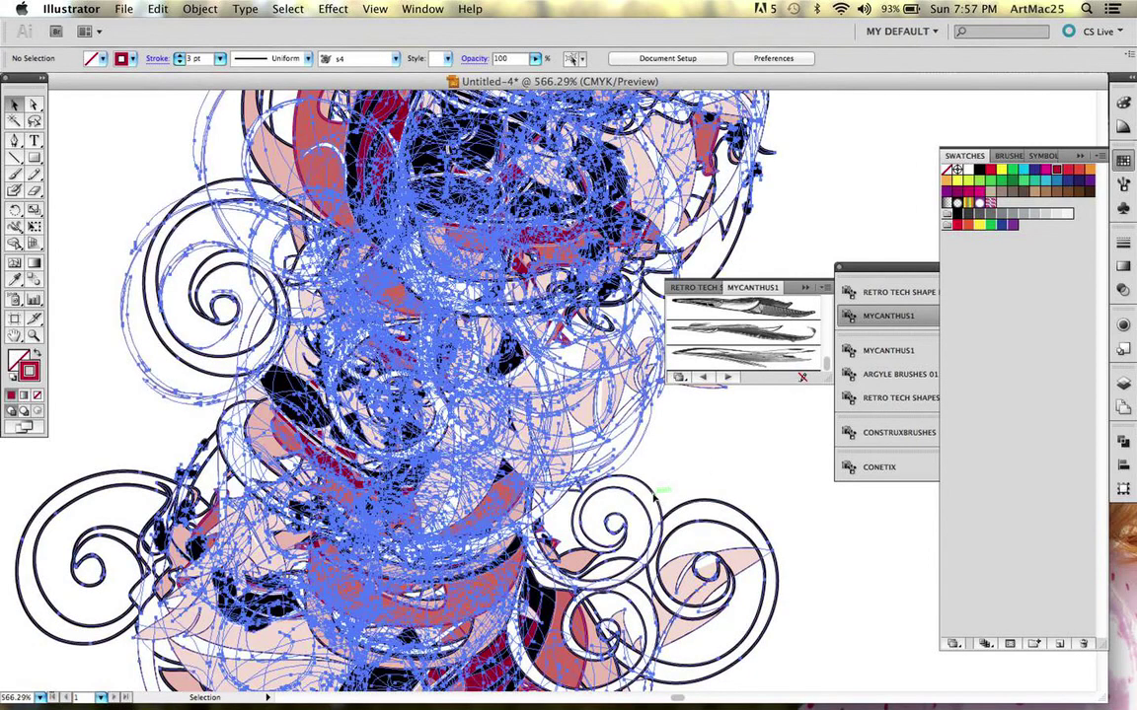
{"action": "key", "text": "super+shift+g"}
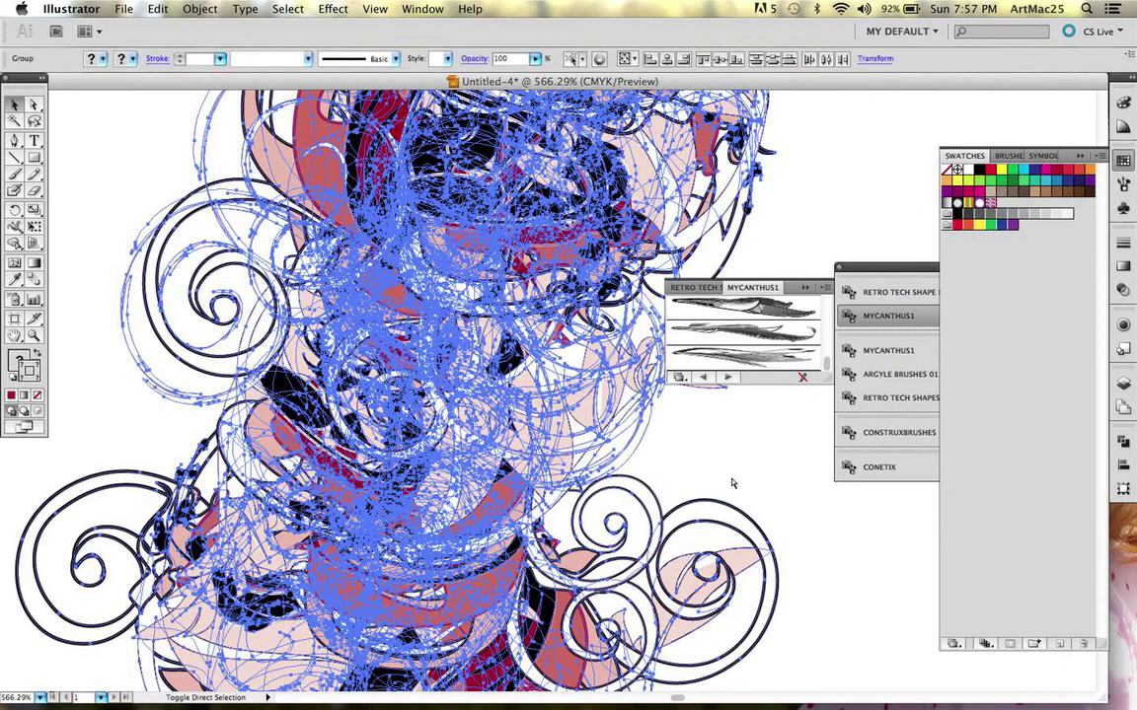
{"action": "key", "text": "super+shift+a"}
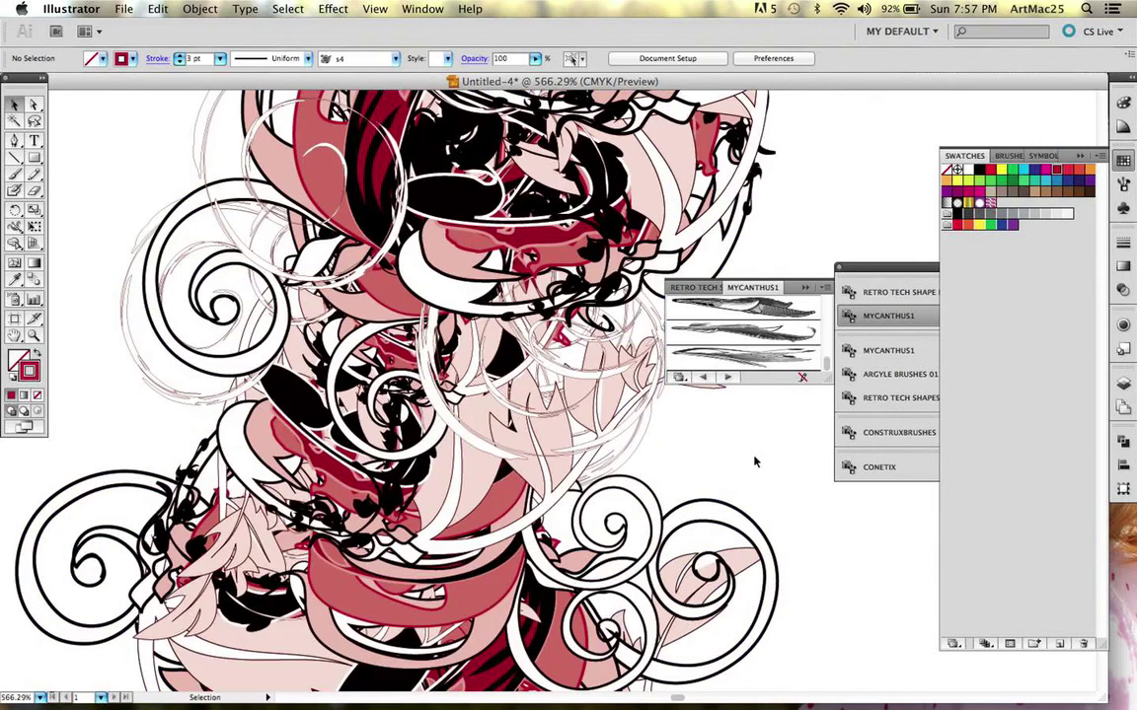
Step: Fill the white swirl beside the artwork's centre with crimson (about M 96, Y 53), remove its black stroke, and deselect it
{"action": "left_click", "coordinate": [580, 437]}
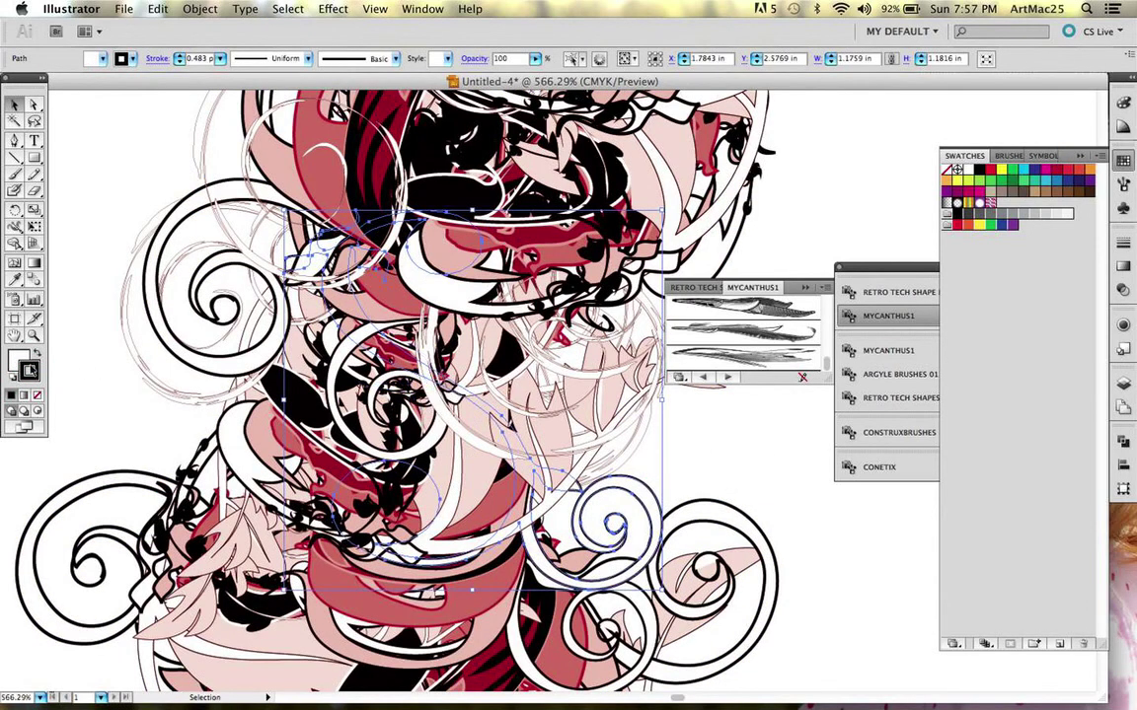
{"action": "left_click", "coordinate": [17, 361]}
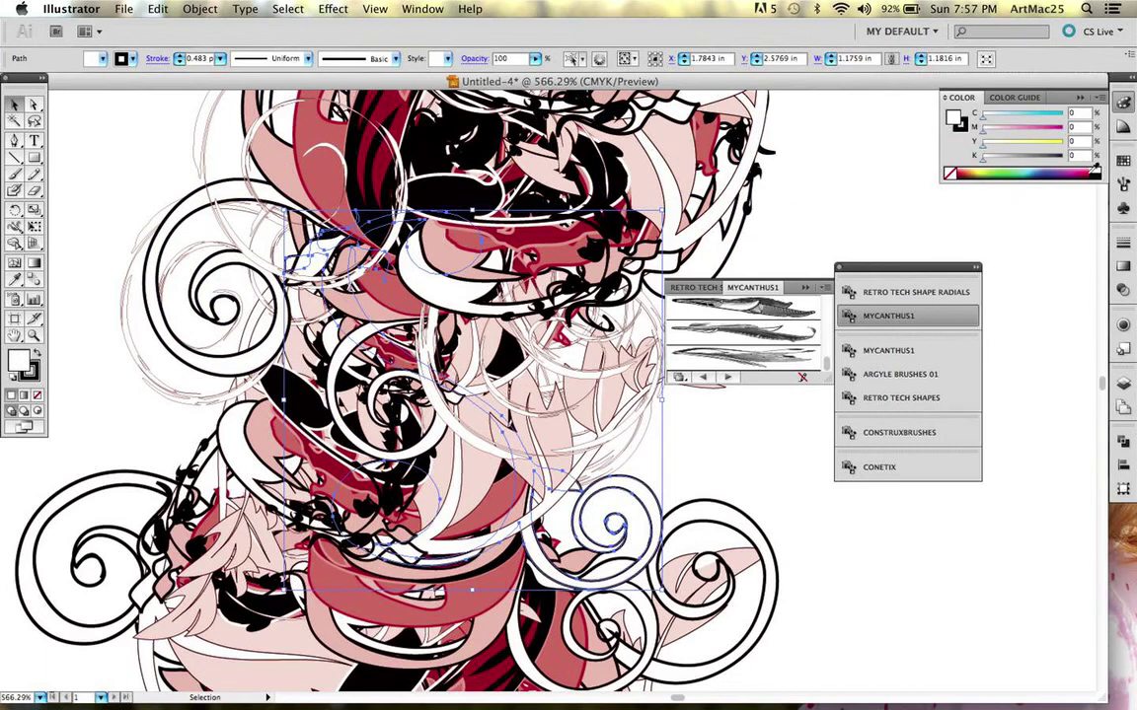
{"action": "left_click", "coordinate": [1093, 172]}
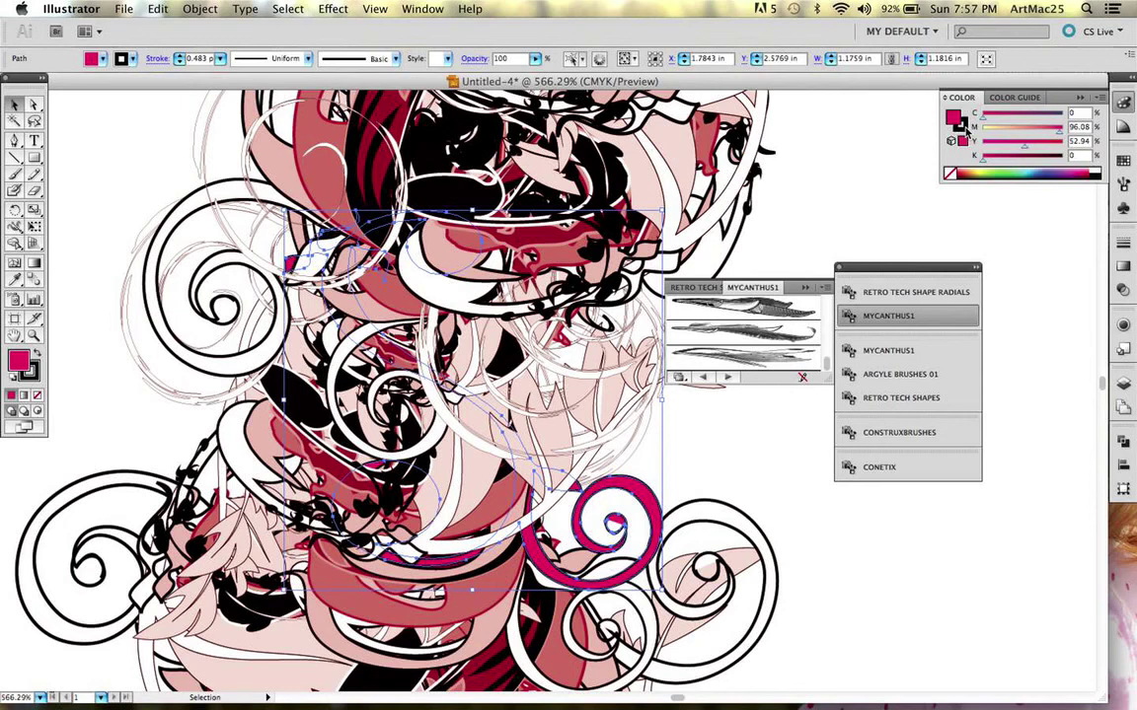
{"action": "left_click", "coordinate": [967, 133]}
{"action": "key", "text": "slash"}
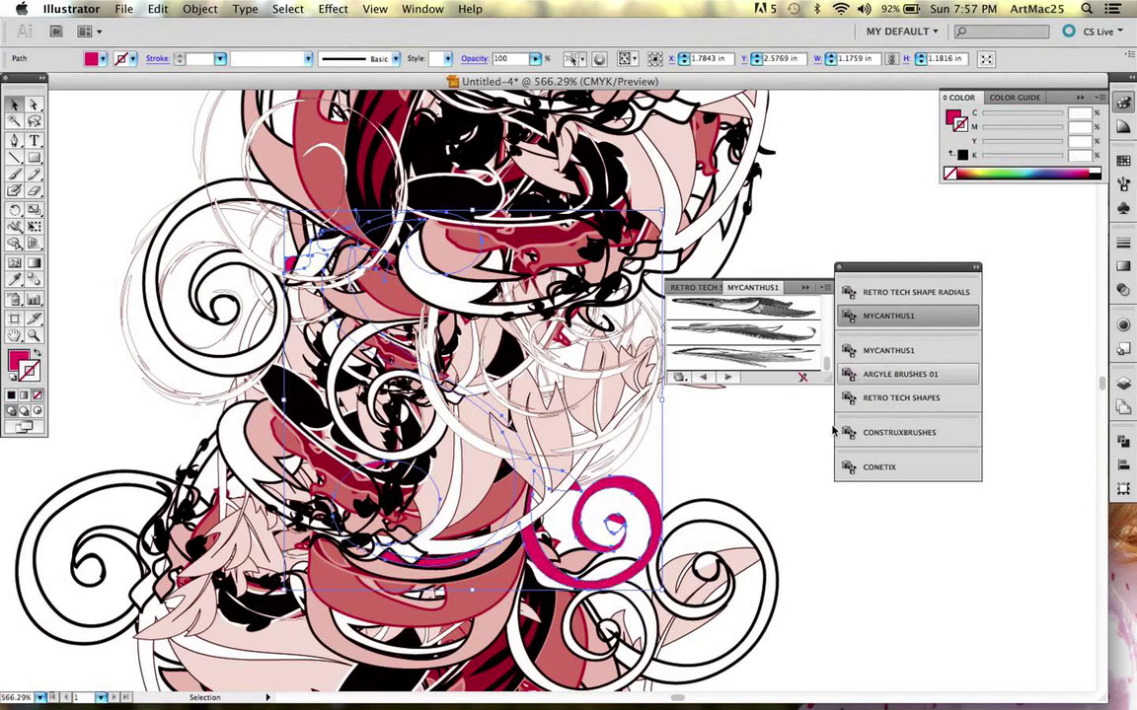
{"action": "left_click", "coordinate": [801, 489]}
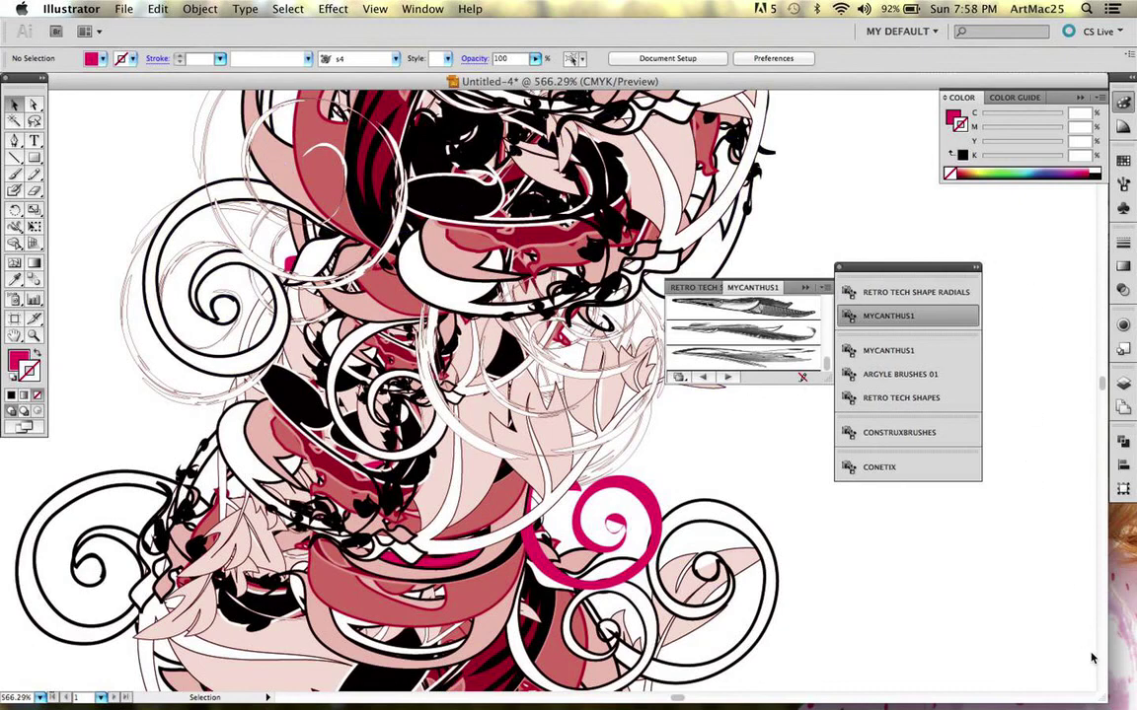
{"action": "key", "text": "super+ctrl+Escape"}
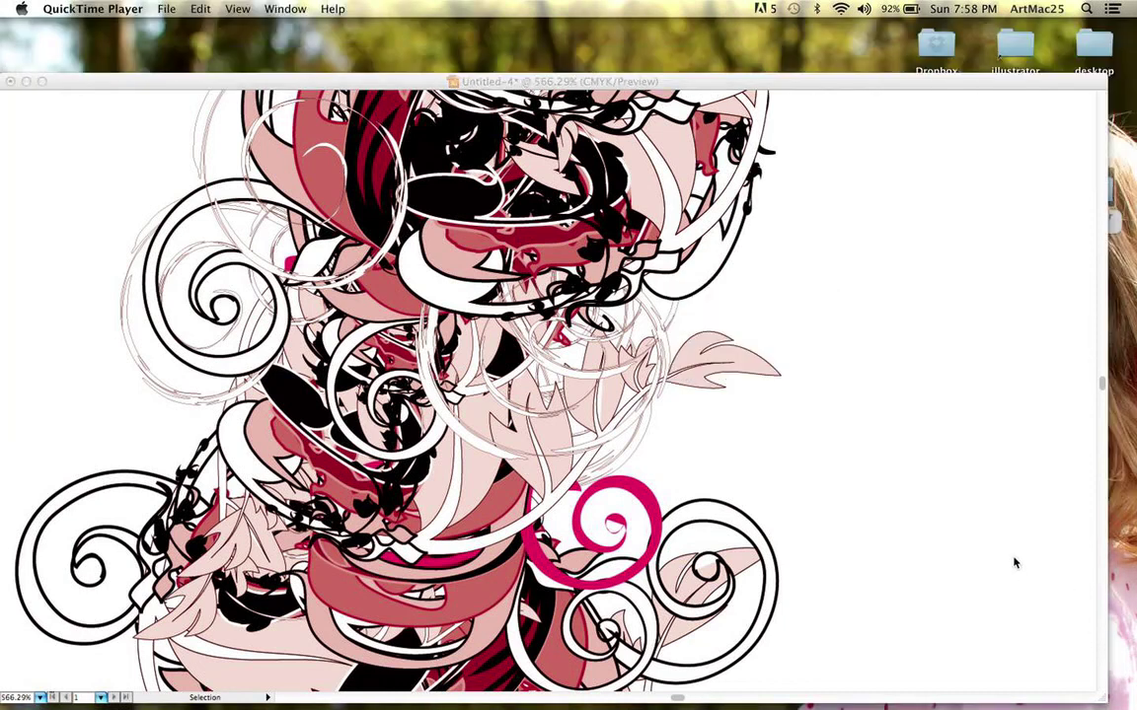